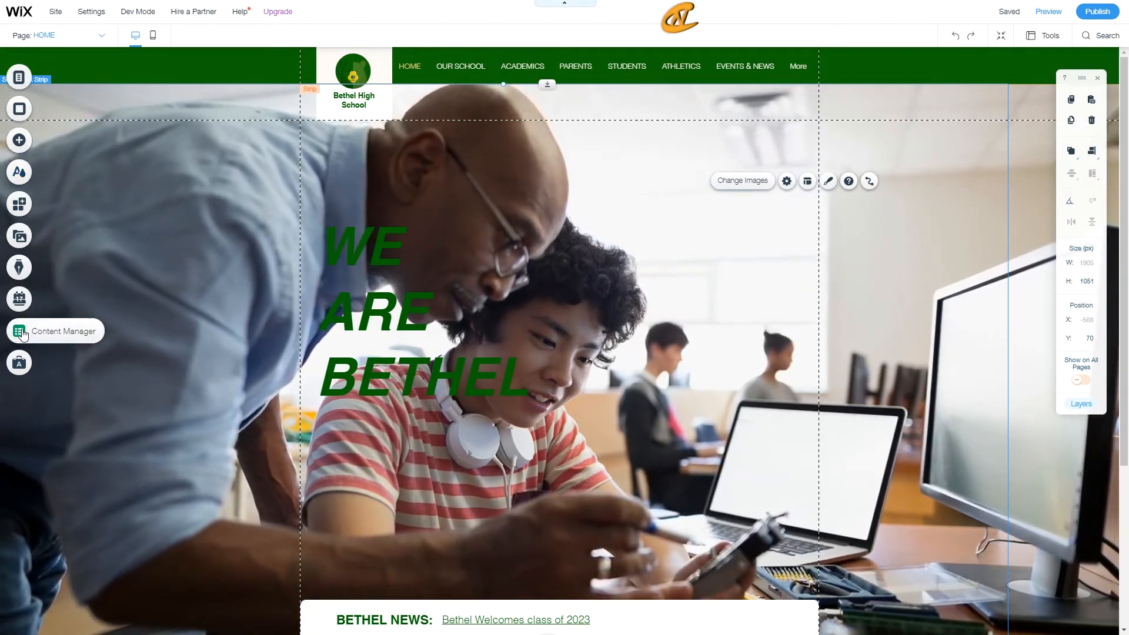
# Step: Review the Content Manager's collections, its content elements to add, and its learning resources, and close it
pyautogui.click(23, 334)
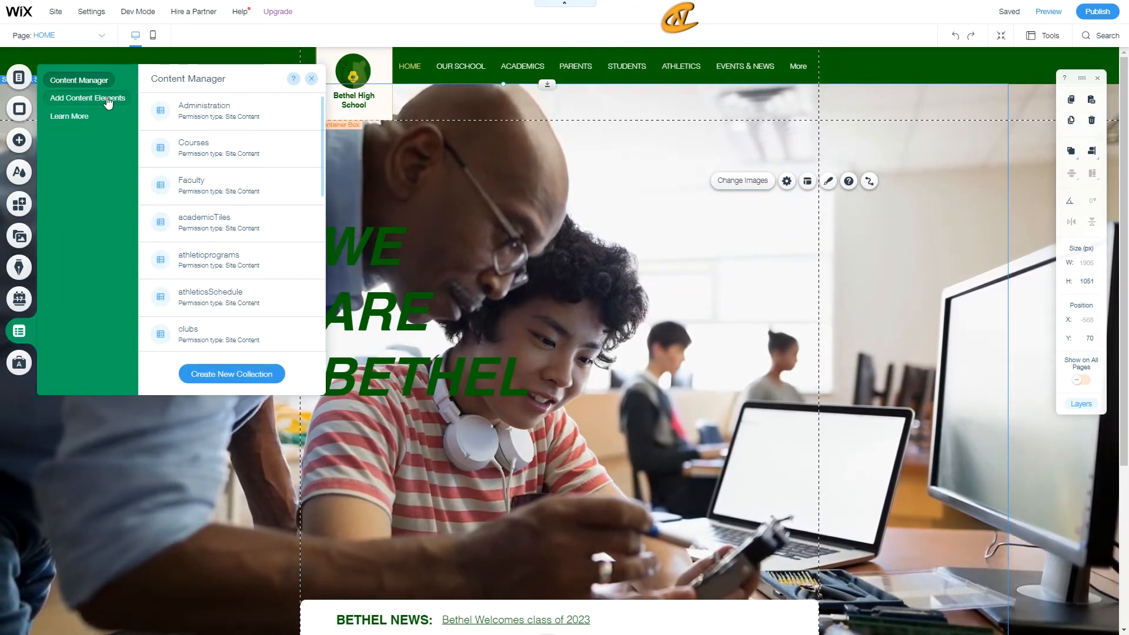
pyautogui.click(98, 97)
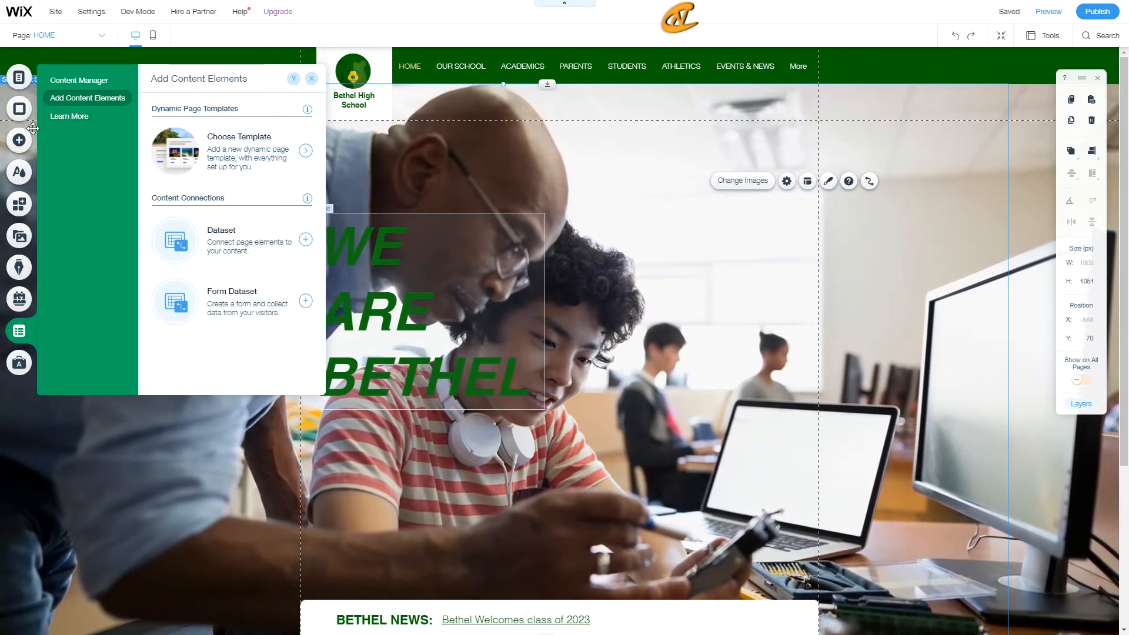
pyautogui.click(59, 121)
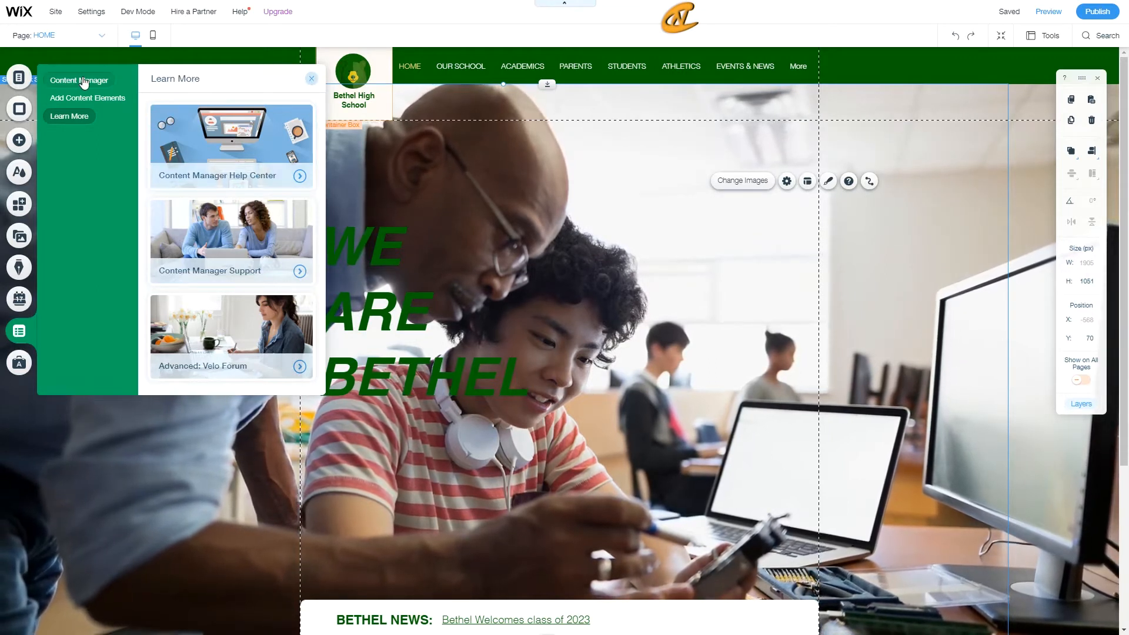
pyautogui.click(89, 80)
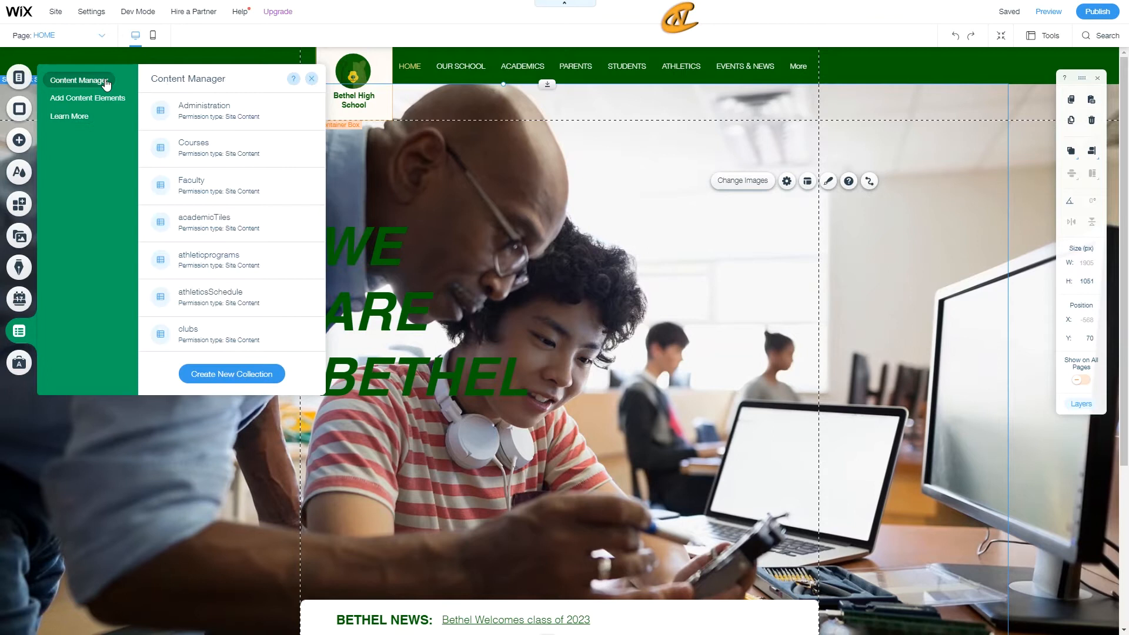
pyautogui.click(311, 78)
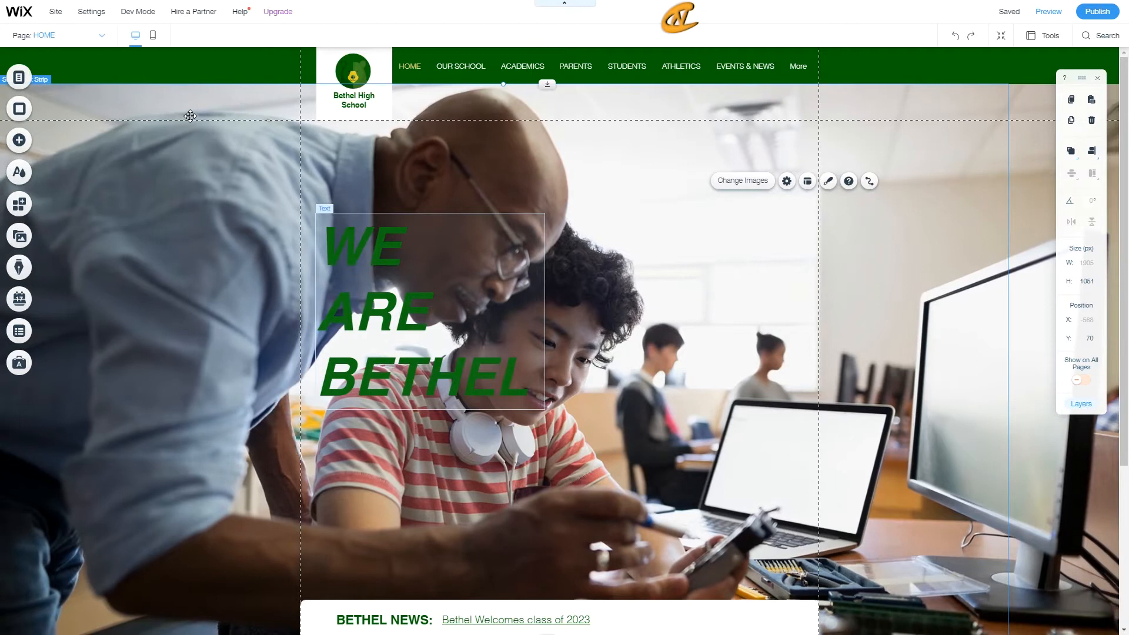
# Step: Turn on Velo Dev Mode and display the site's databases with their content collections
pyautogui.moveTo(137, 16)
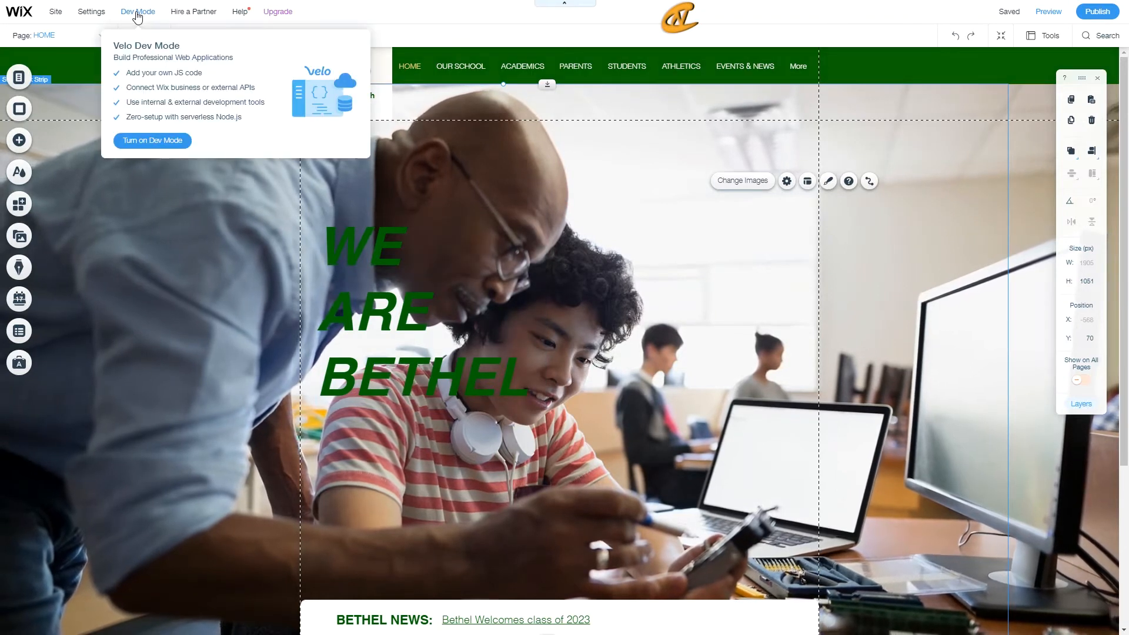
pyautogui.click(151, 141)
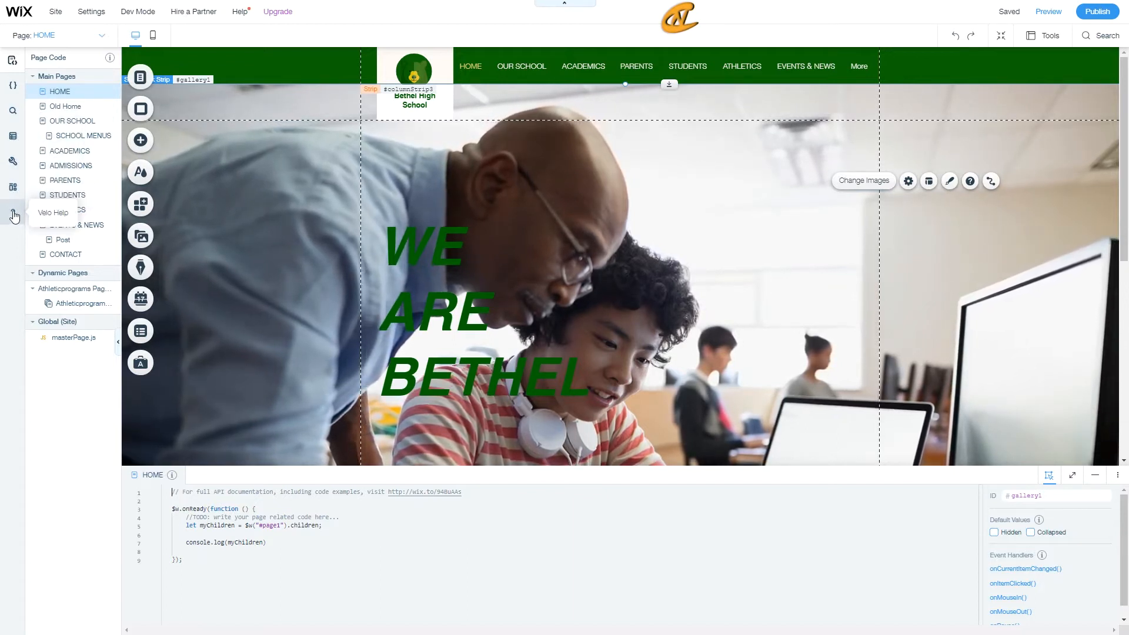
pyautogui.click(15, 140)
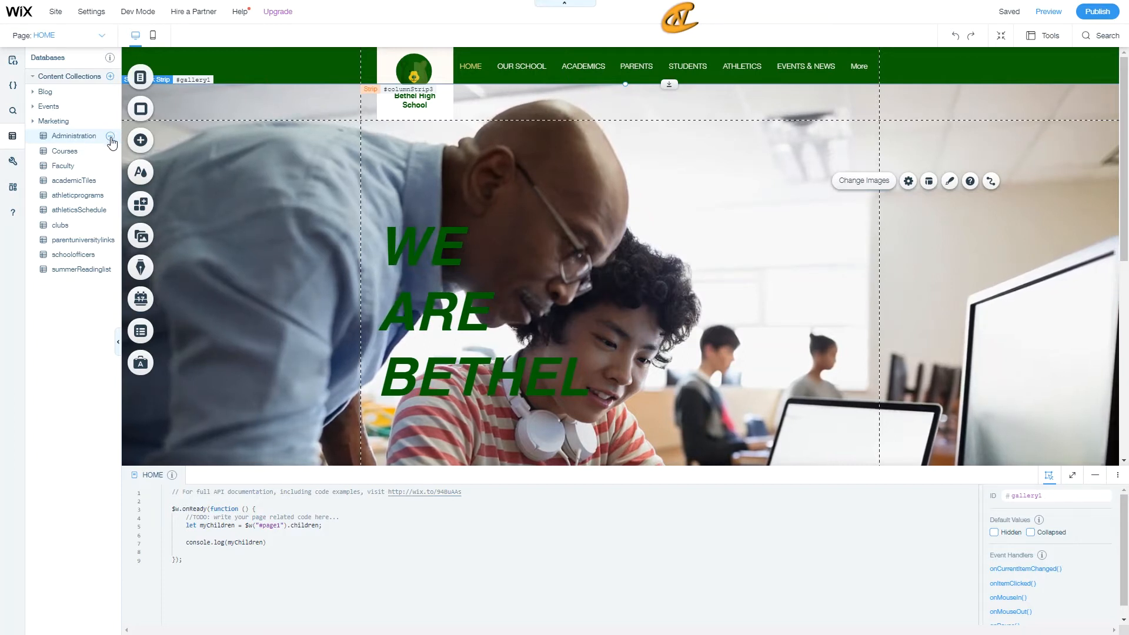
# Step: Change the Administration collection's purpose to Custom Use in its settings and proceed to its custom permissions
pyautogui.click(110, 136)
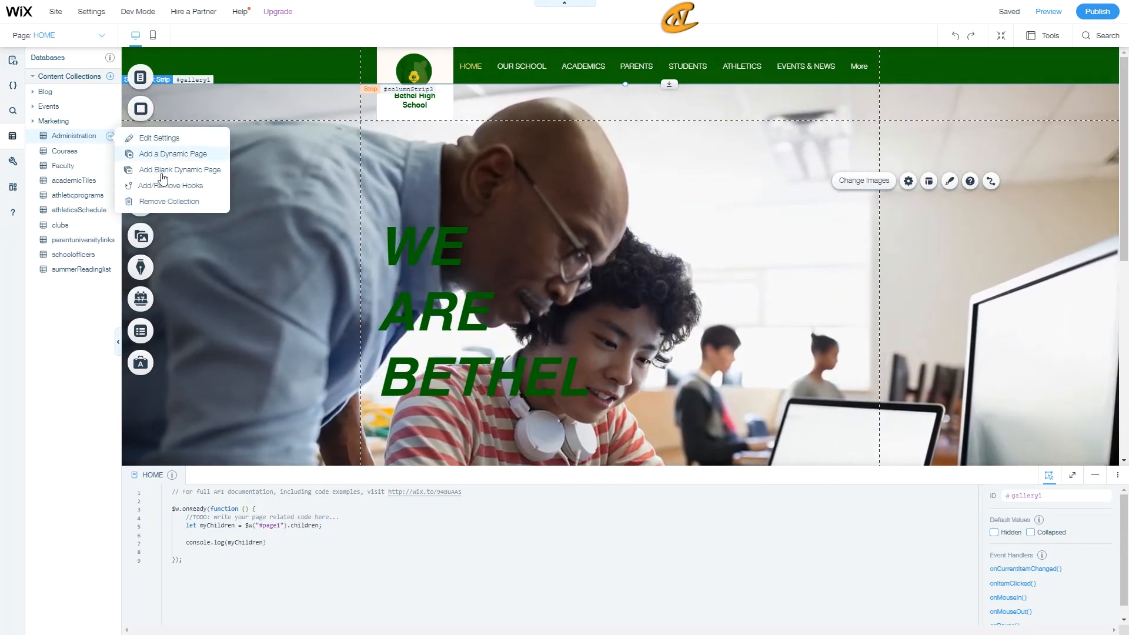
pyautogui.click(154, 139)
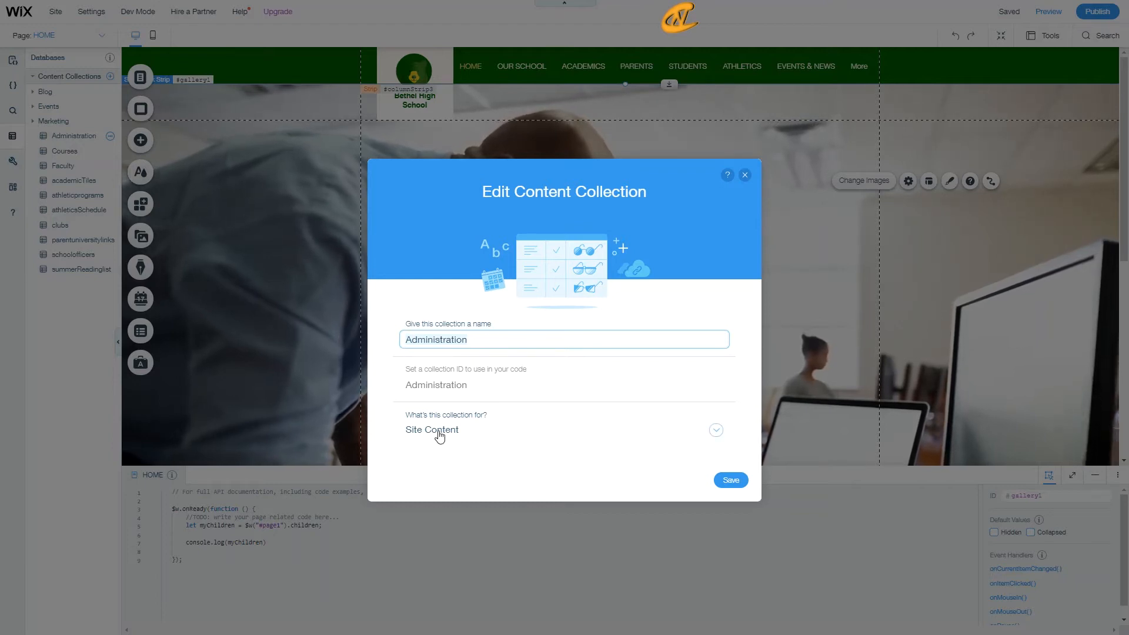
pyautogui.click(488, 433)
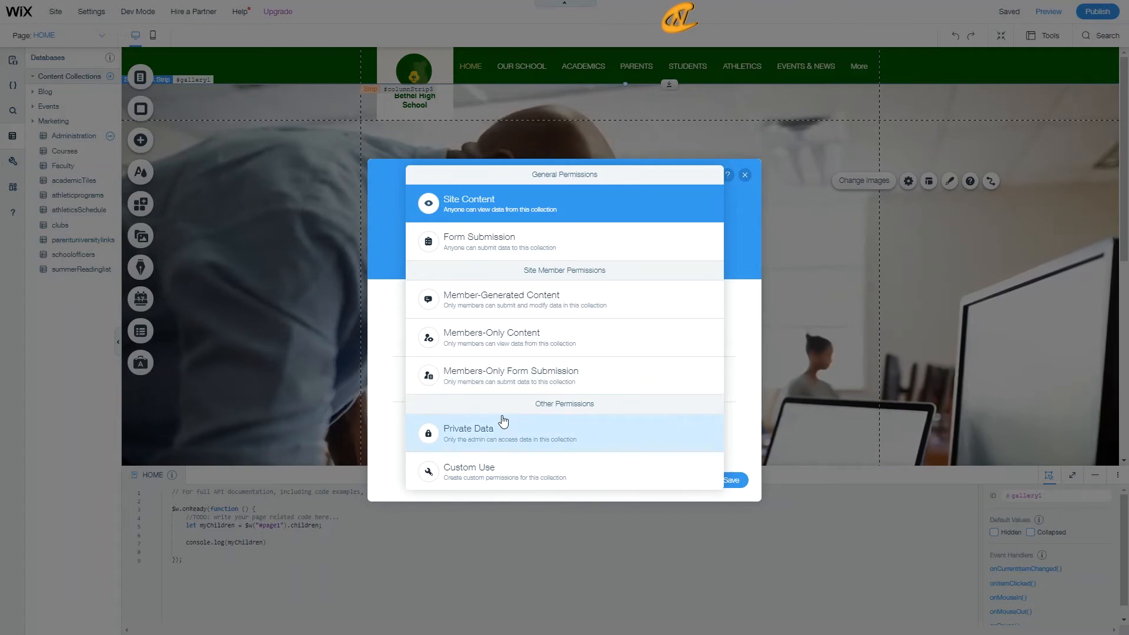
pyautogui.click(520, 479)
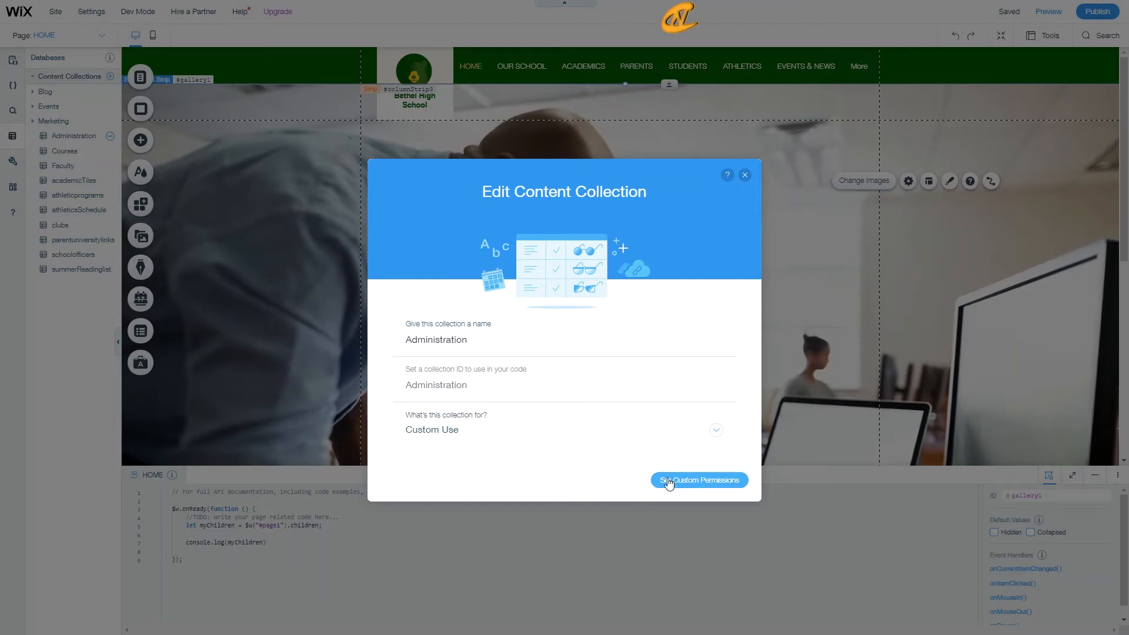
pyautogui.click(711, 482)
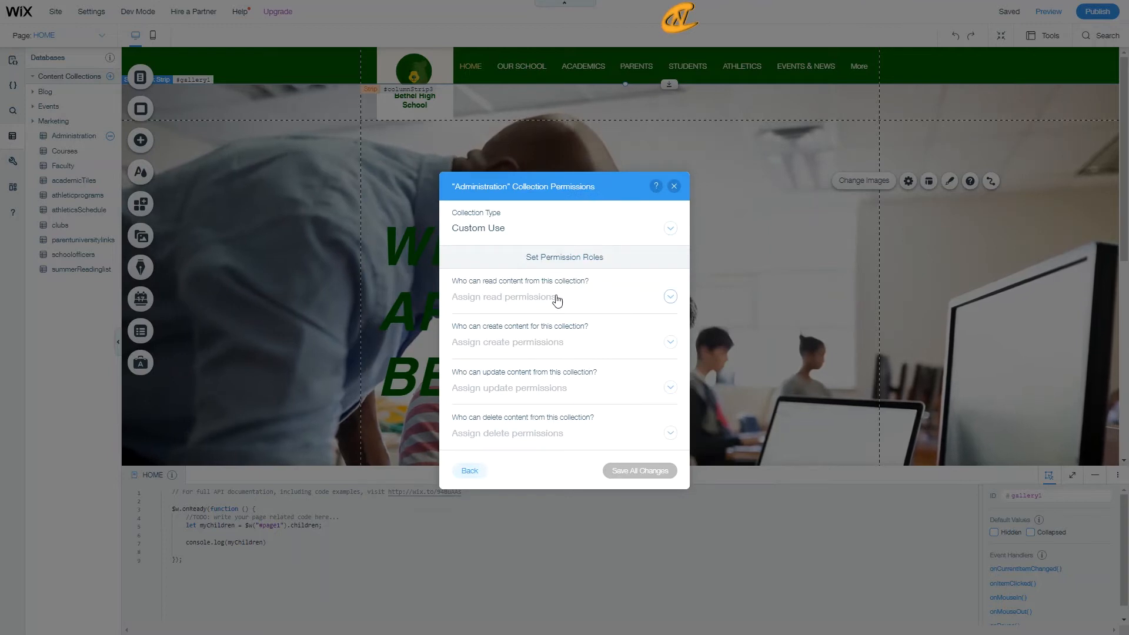
# Step: Assign the Administration collection's read permission to Site member author and its create permission to Anyone
pyautogui.click(511, 297)
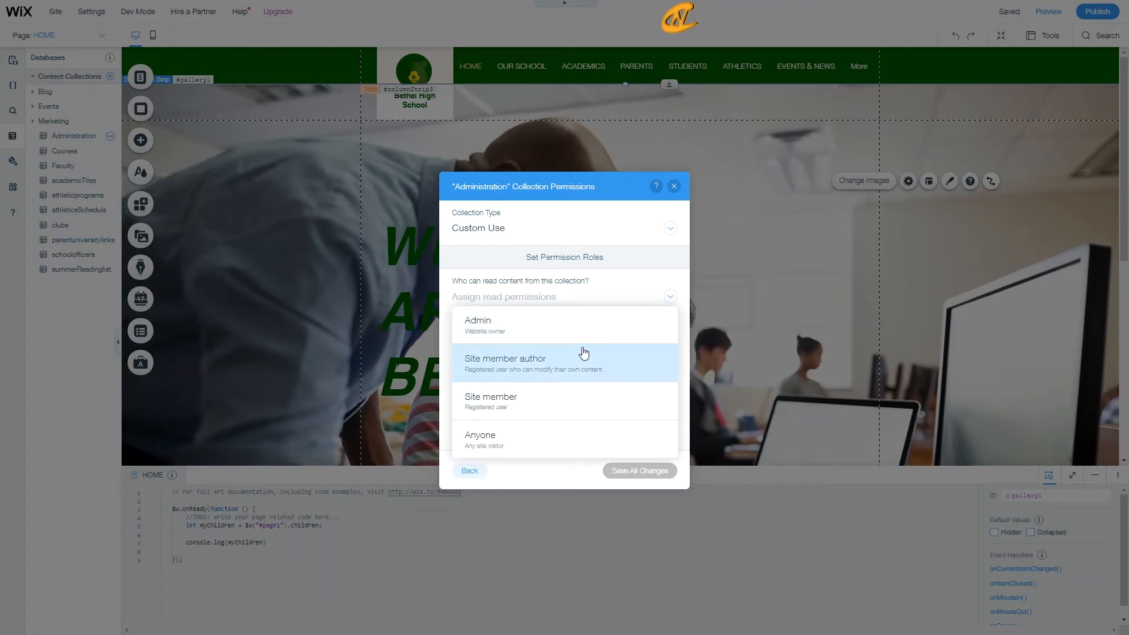
pyautogui.click(557, 369)
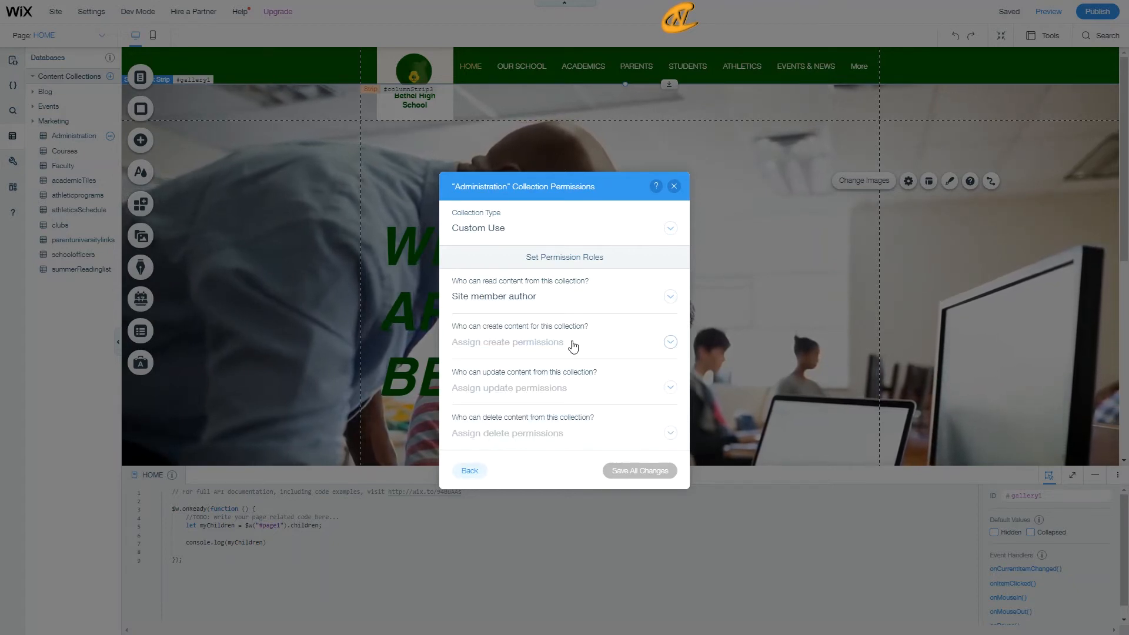
pyautogui.click(532, 342)
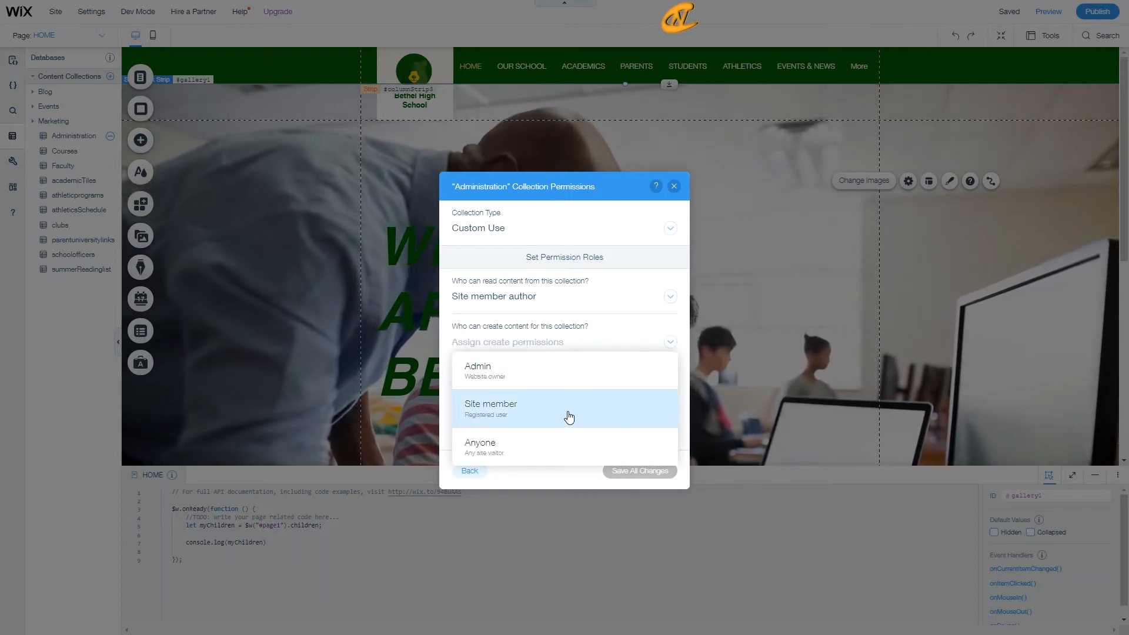
pyautogui.click(525, 448)
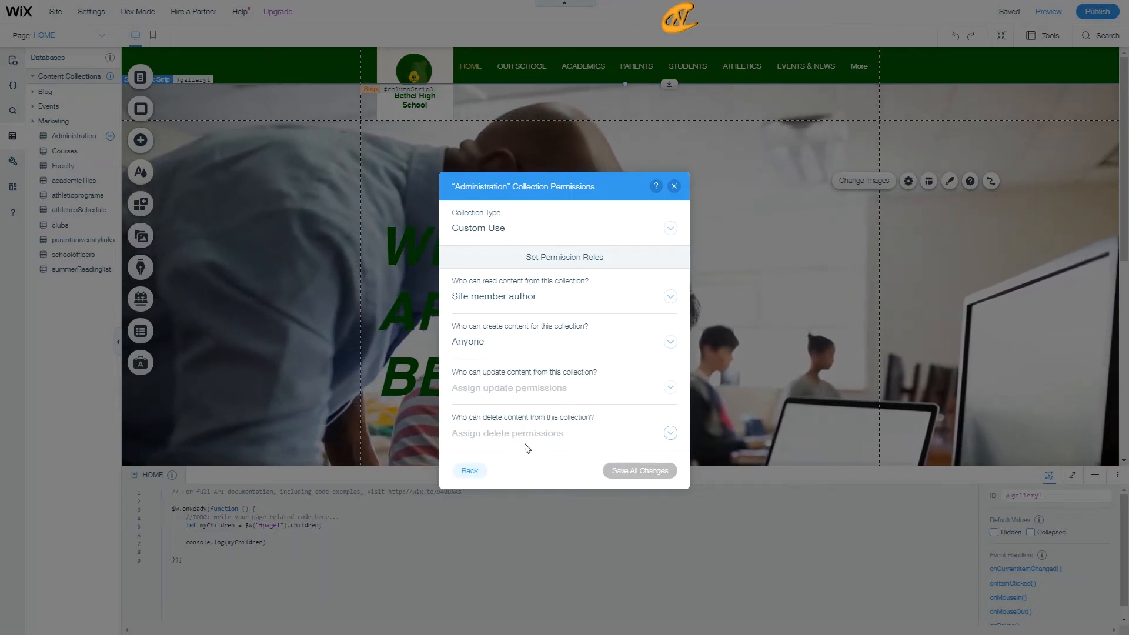
# Step: Assign the update permission to Site member author and the delete permission to Admin, and save all permission changes
pyautogui.click(551, 390)
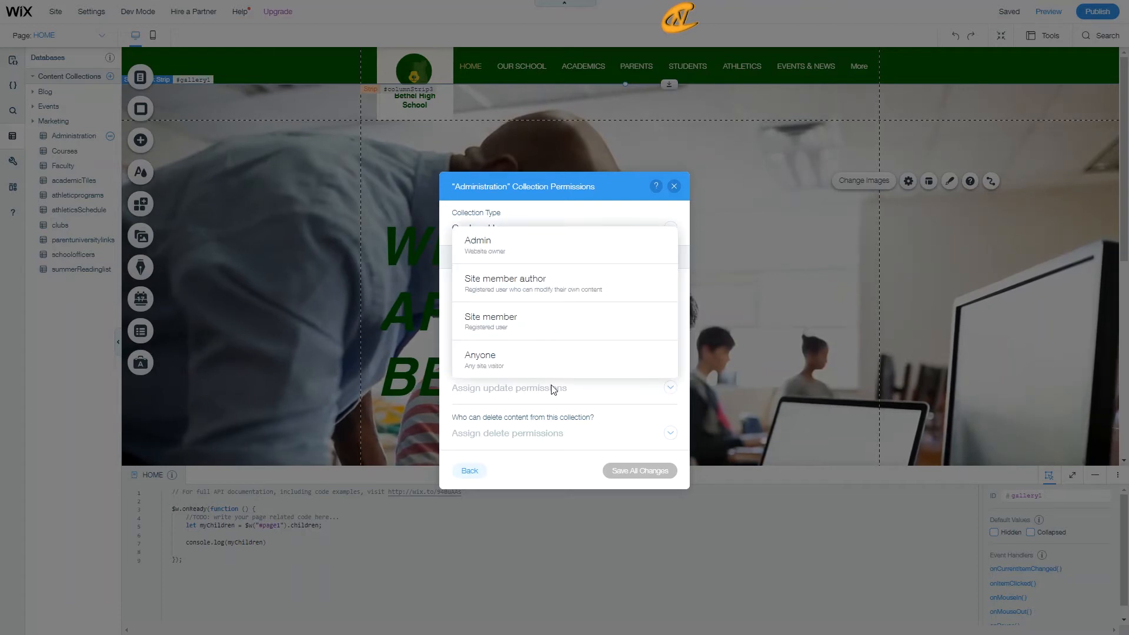
pyautogui.click(621, 289)
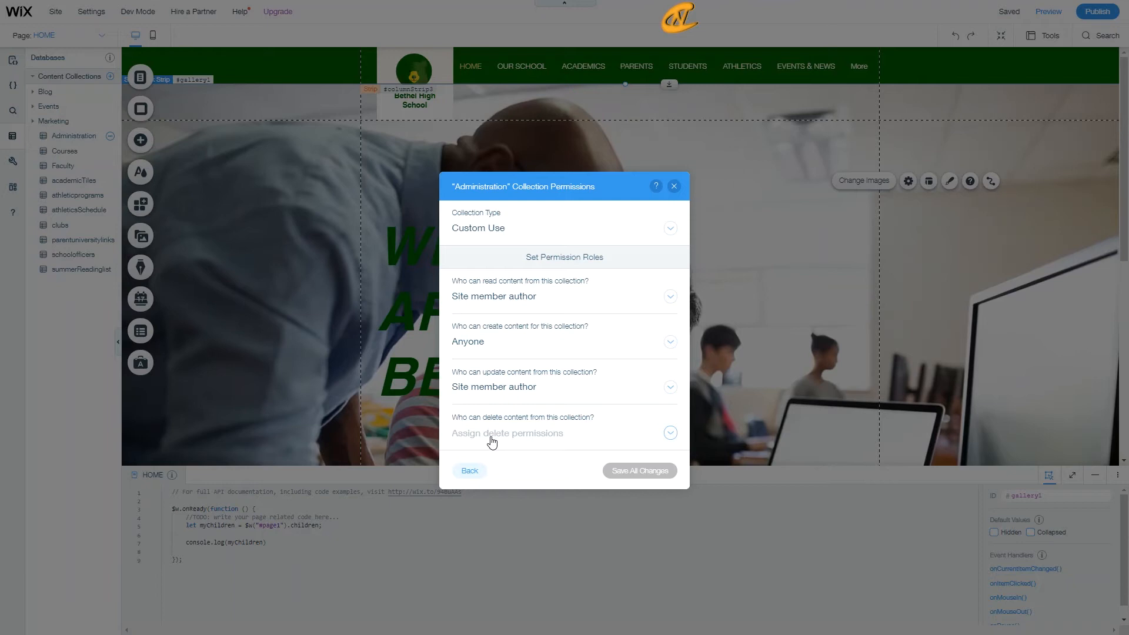
pyautogui.click(570, 442)
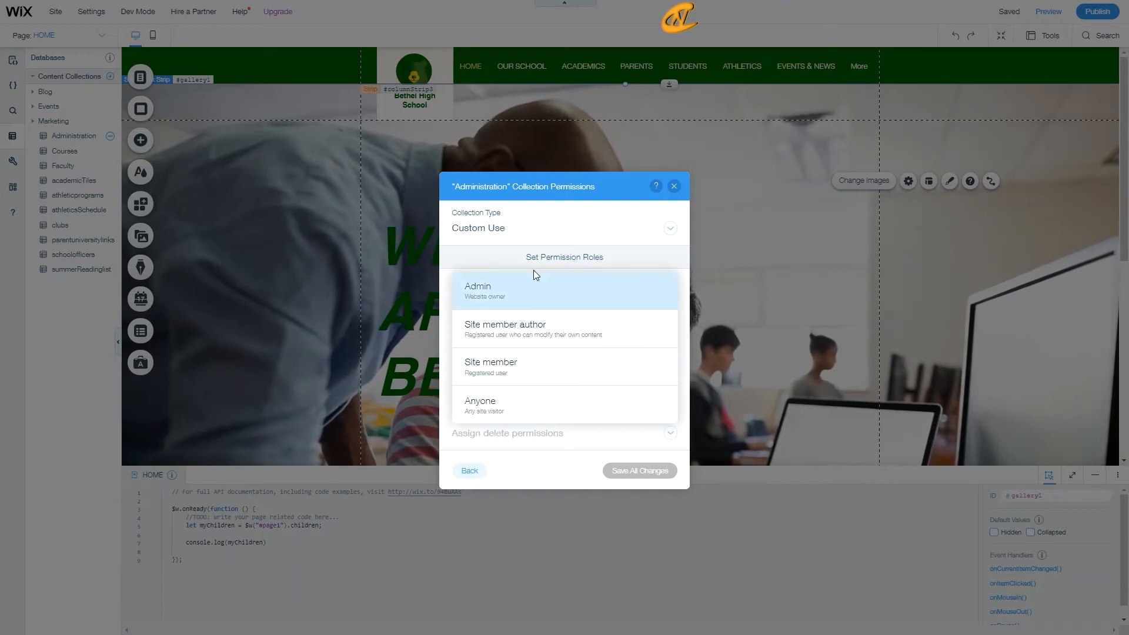
pyautogui.click(535, 292)
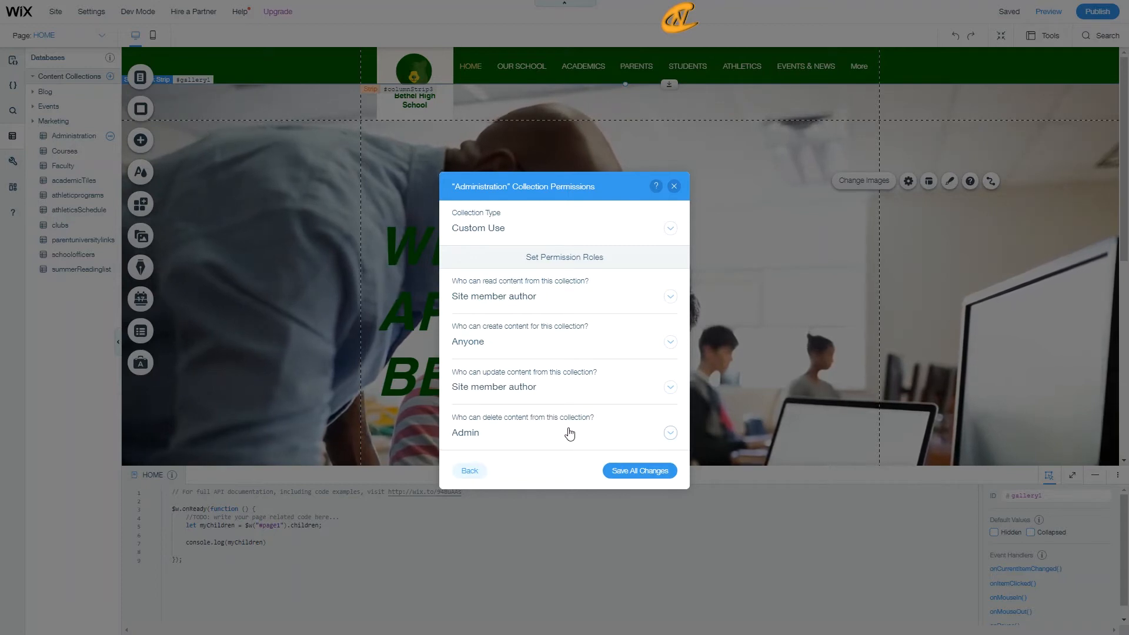
pyautogui.click(620, 470)
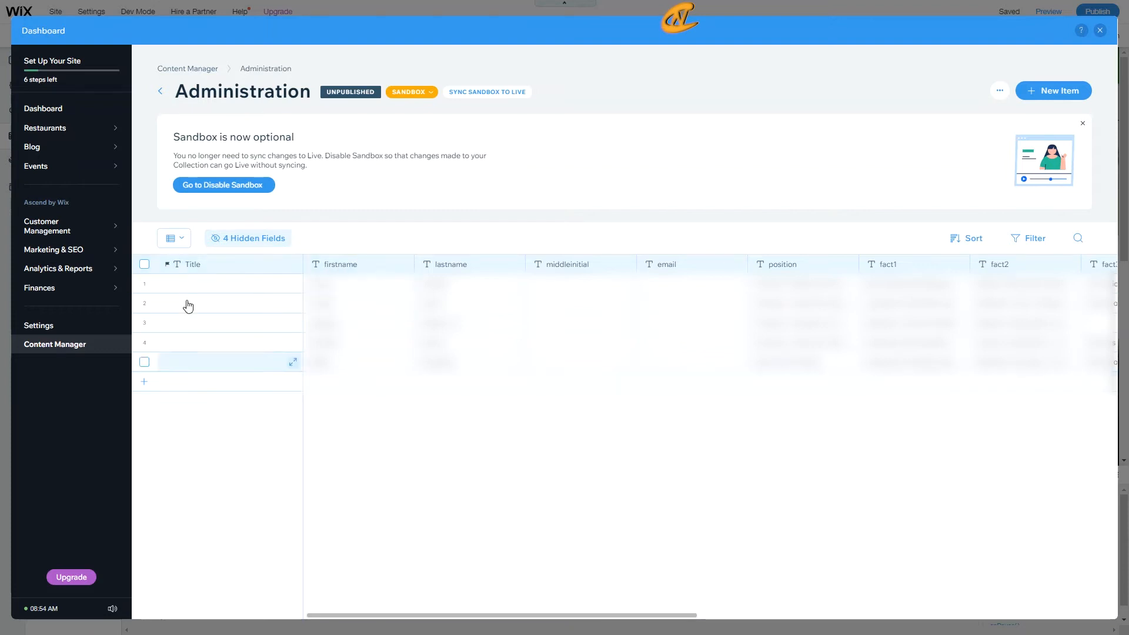
# Step: View the Administration collection's items as a List and as a Gallery, and return to the Table layout
pyautogui.click(177, 242)
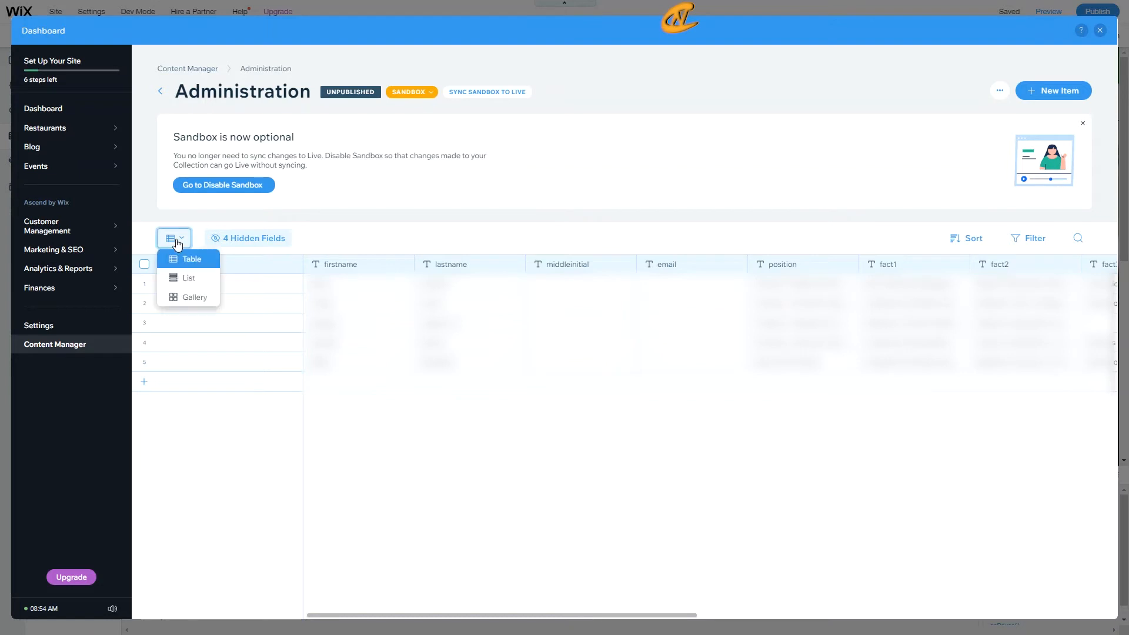
pyautogui.click(190, 281)
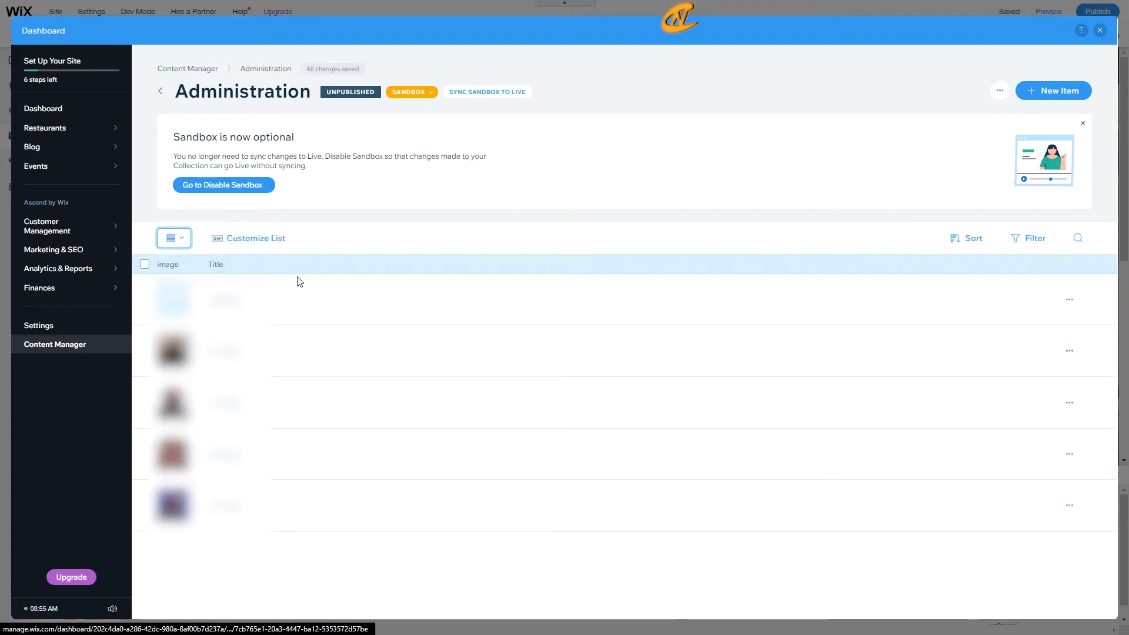
pyautogui.click(180, 239)
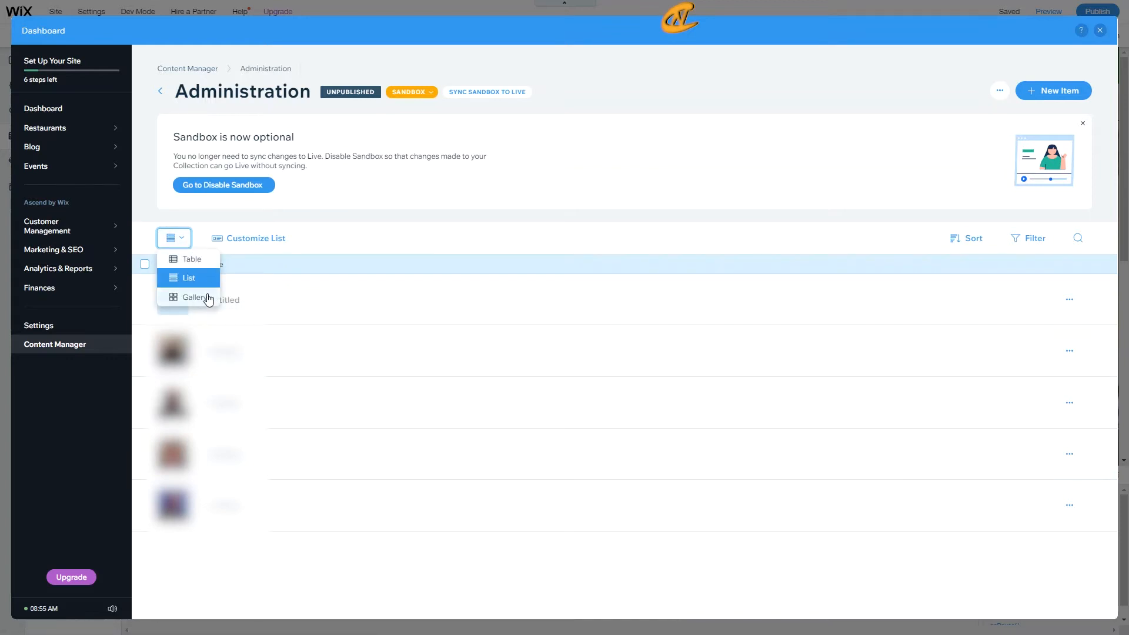
pyautogui.click(194, 298)
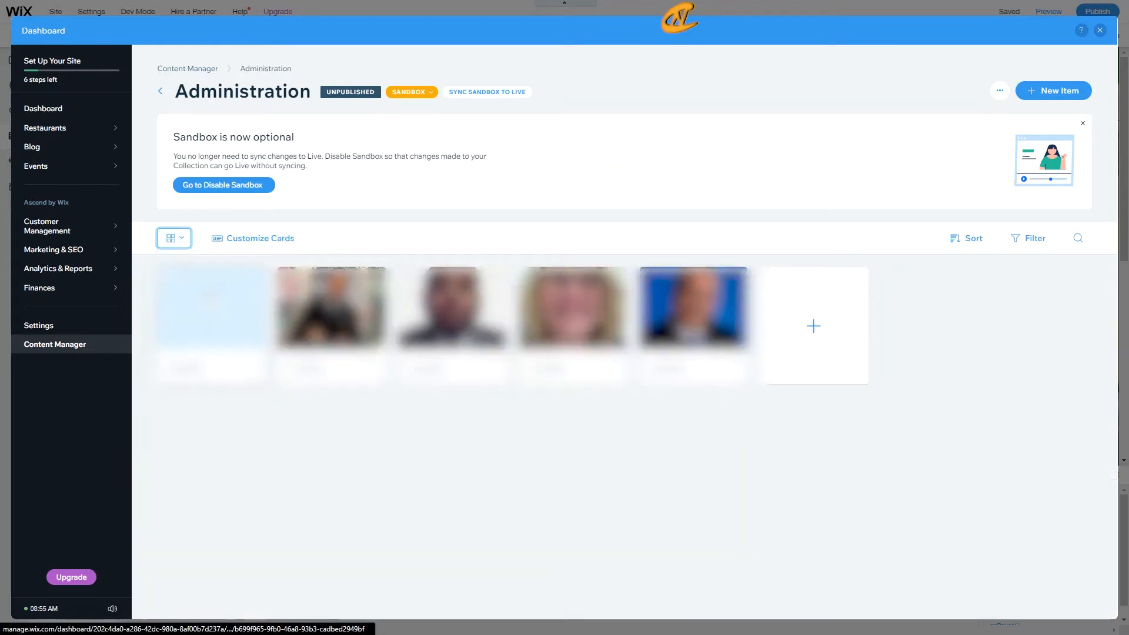
pyautogui.click(183, 237)
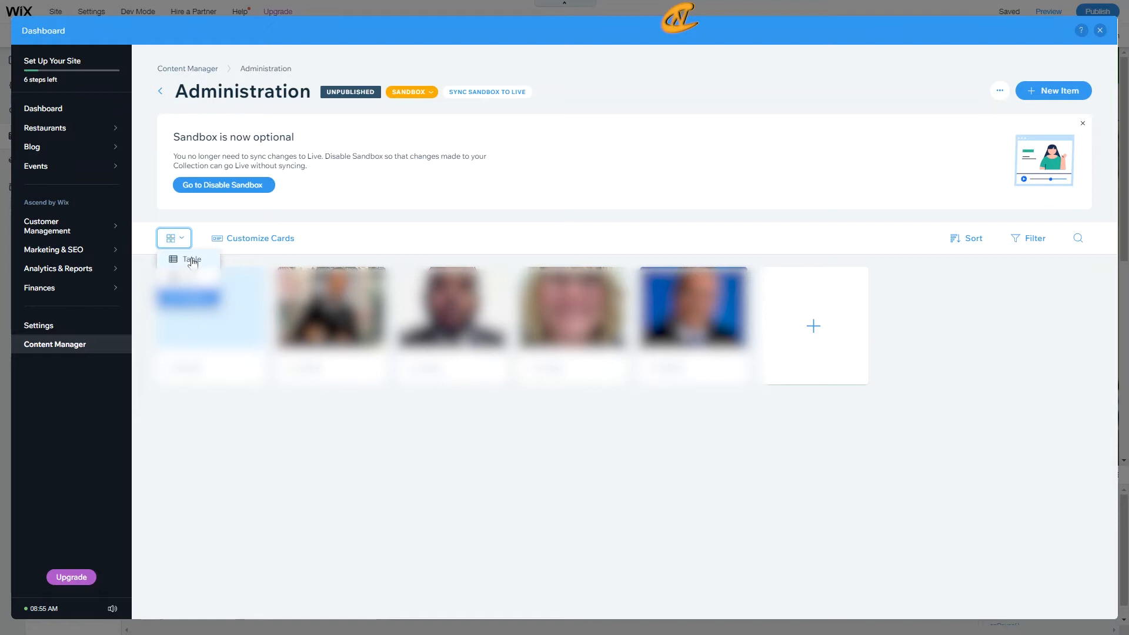
pyautogui.click(189, 259)
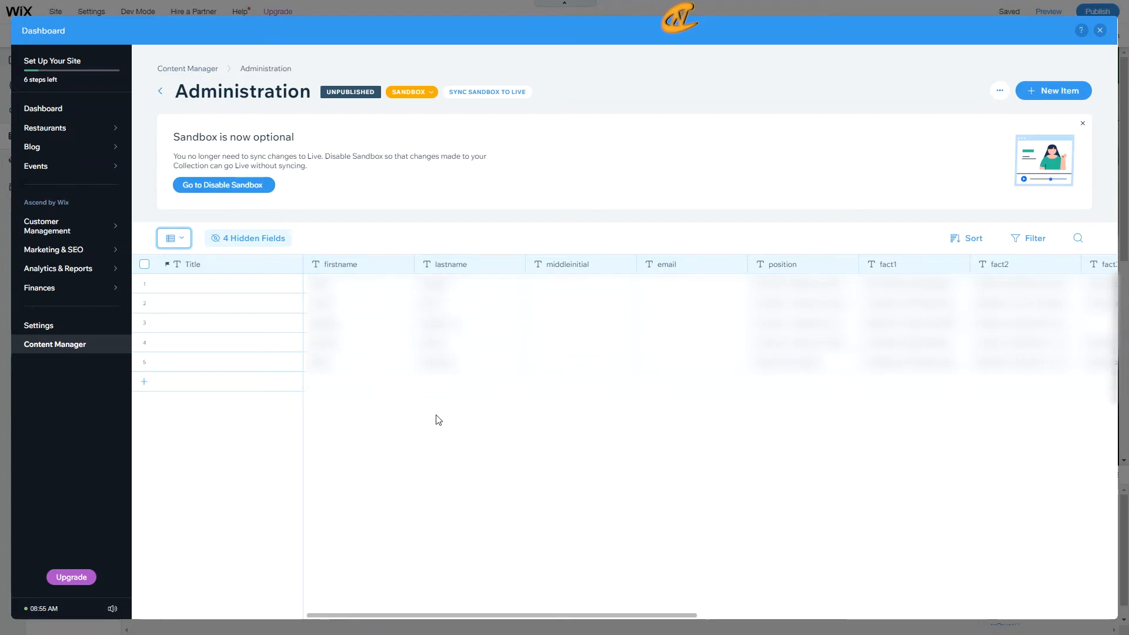
# Step: Show the hidden ID system field as a column in the Administration table
pyautogui.click(257, 241)
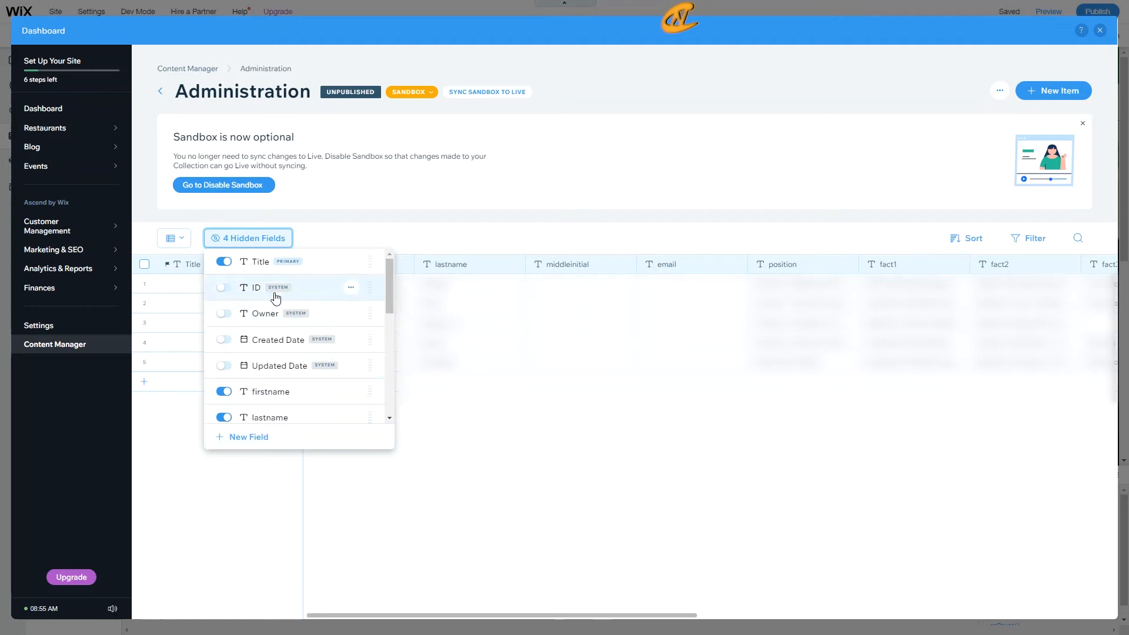
pyautogui.click(224, 288)
pyautogui.click(327, 234)
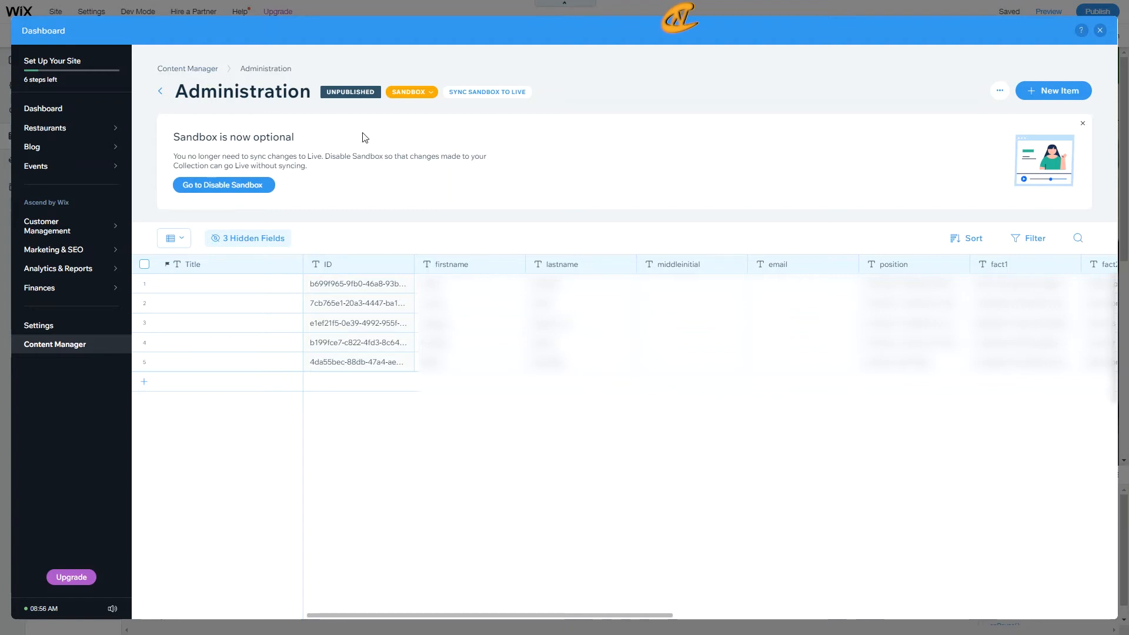
# Step: Hide the ID system field from the Administration table again
pyautogui.click(256, 239)
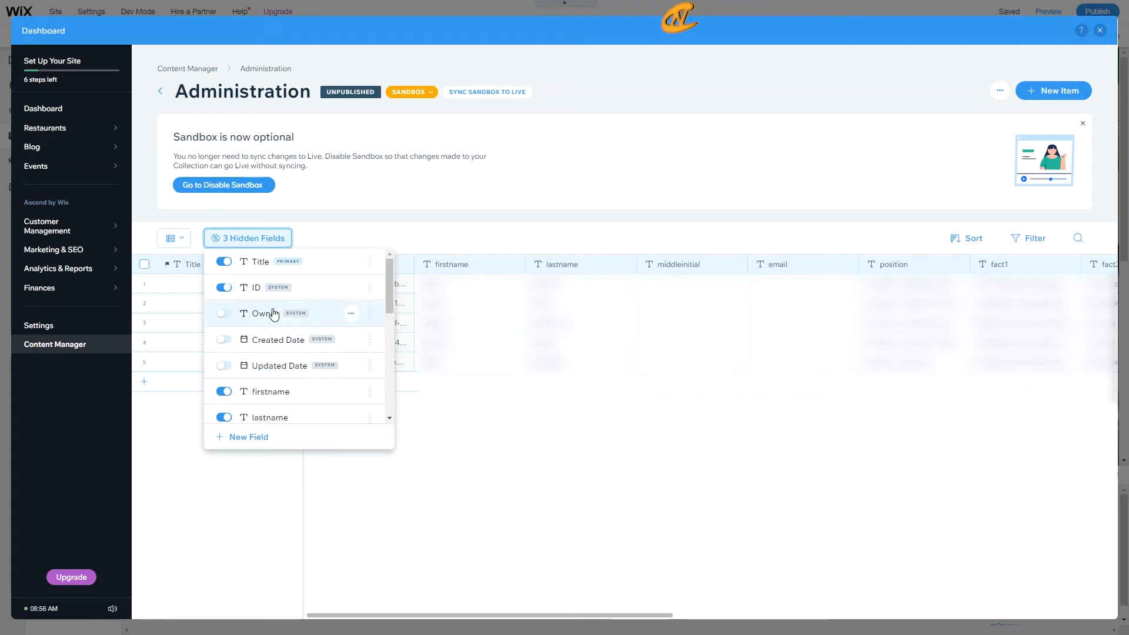
pyautogui.click(224, 288)
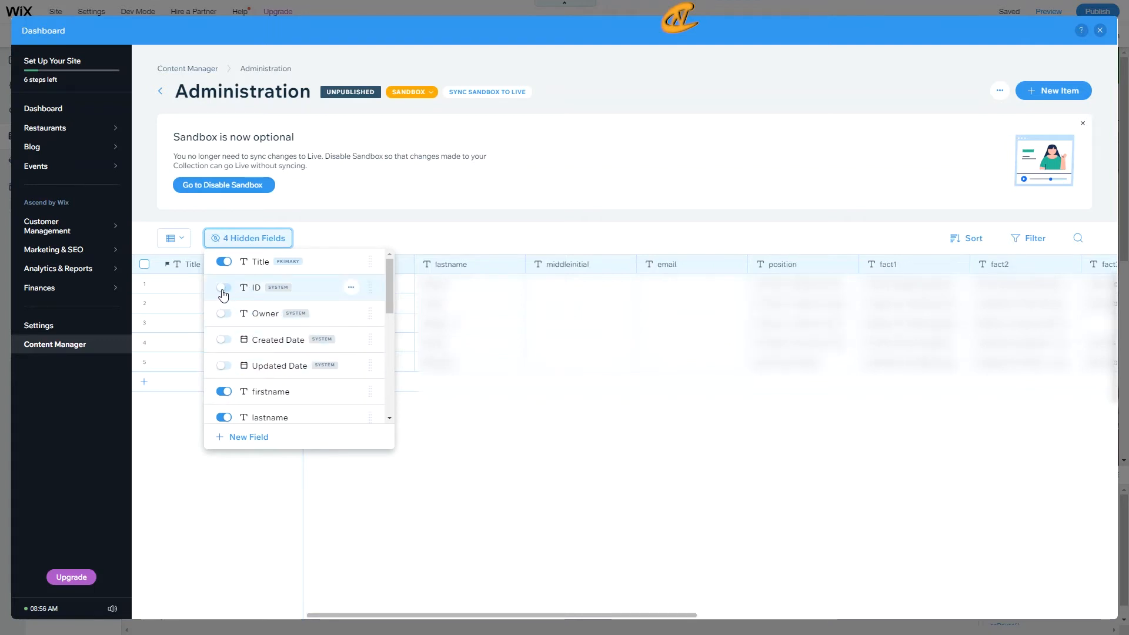
pyautogui.click(250, 240)
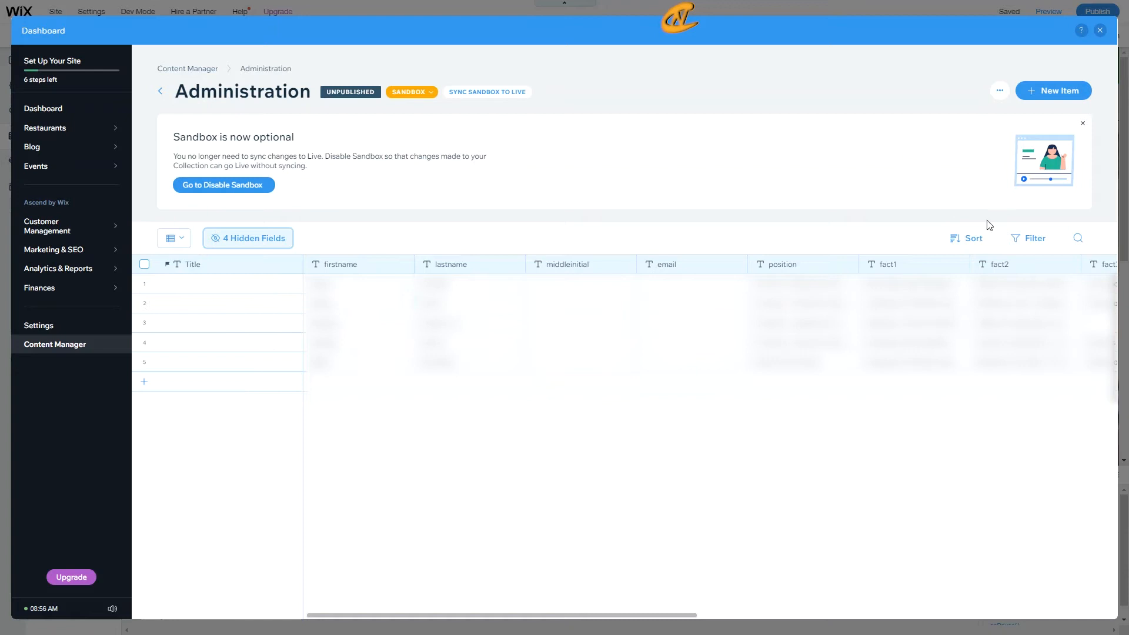
# Step: Start a new sort on the Administration collection and examine the fields available to sort by
pyautogui.click(1080, 240)
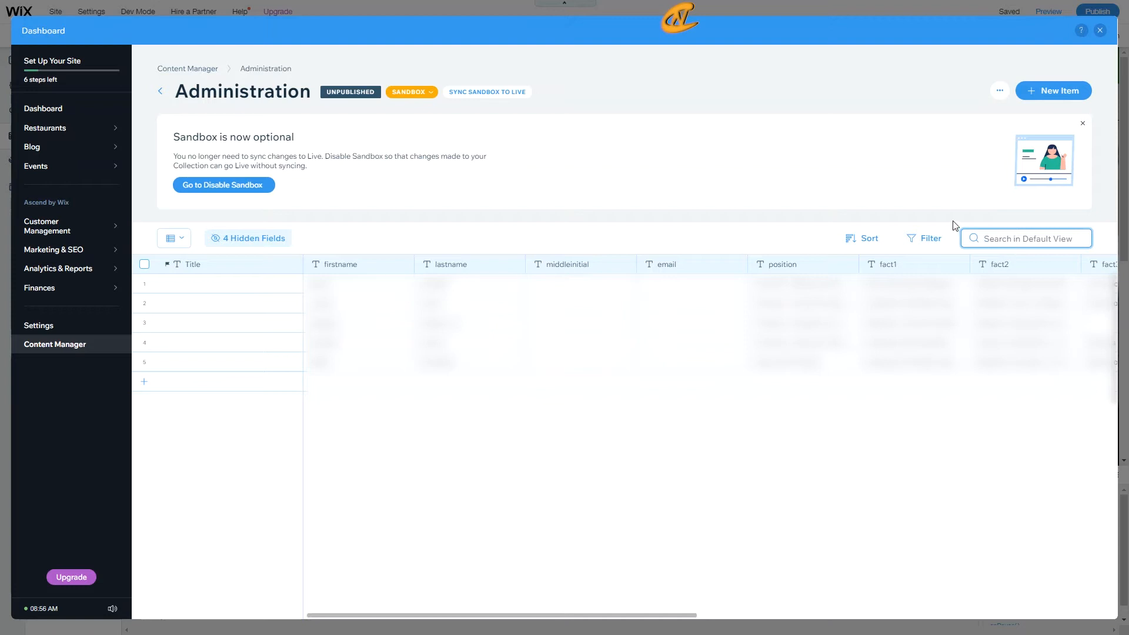
pyautogui.click(866, 245)
pyautogui.click(965, 240)
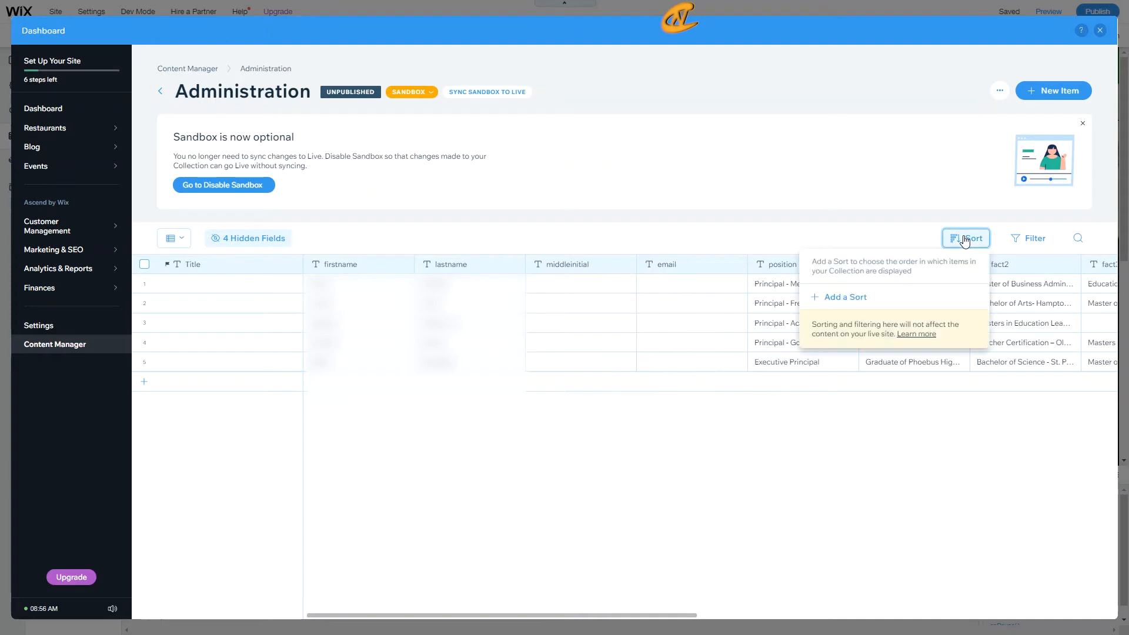
pyautogui.click(835, 301)
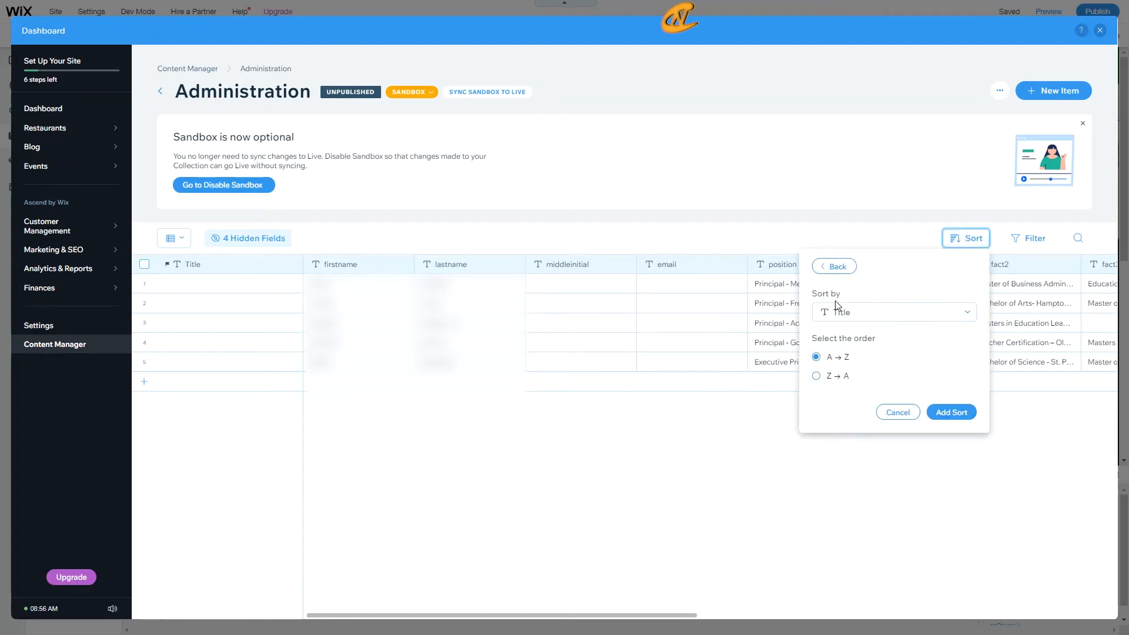
pyautogui.click(872, 314)
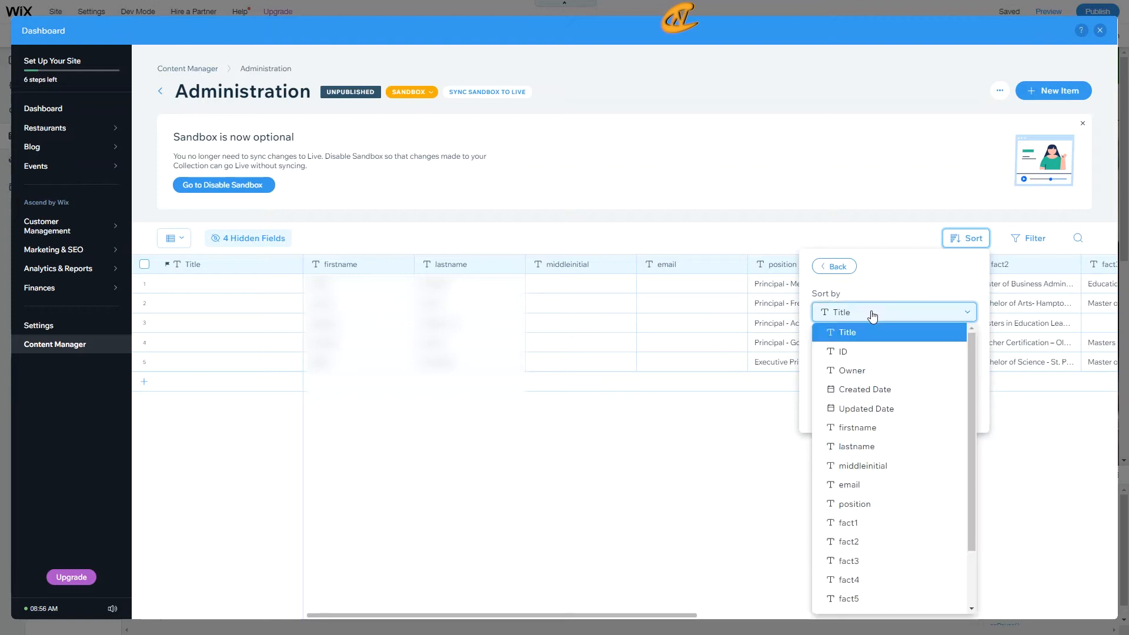
pyautogui.scroll(-1, 872, 500)
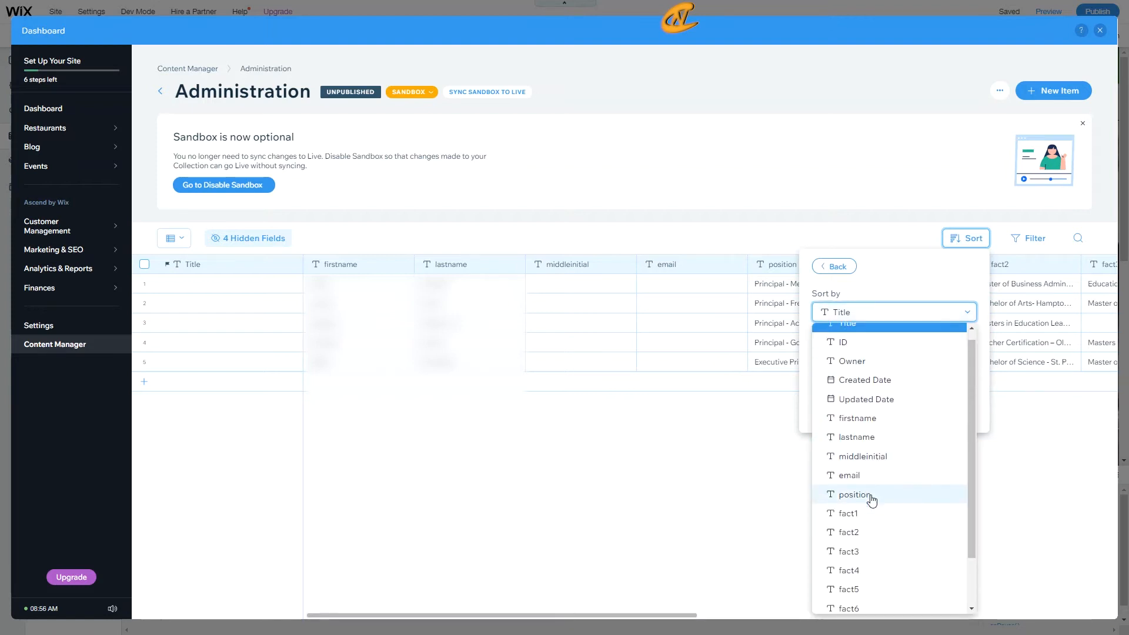
pyautogui.scroll(-2, 872, 500)
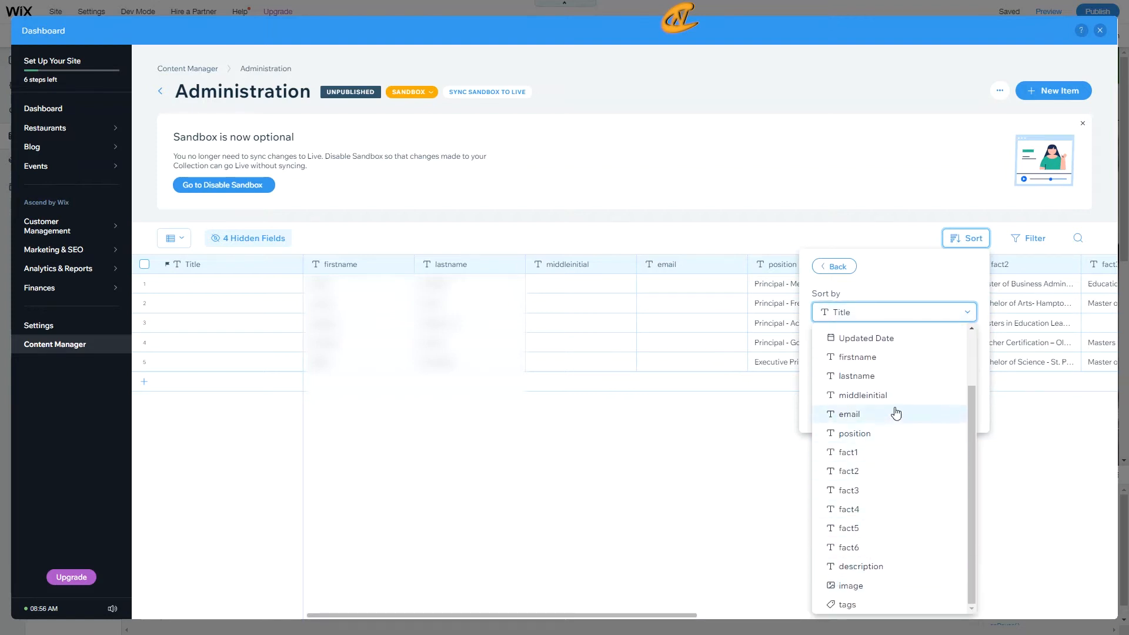
pyautogui.scroll(3, 882, 399)
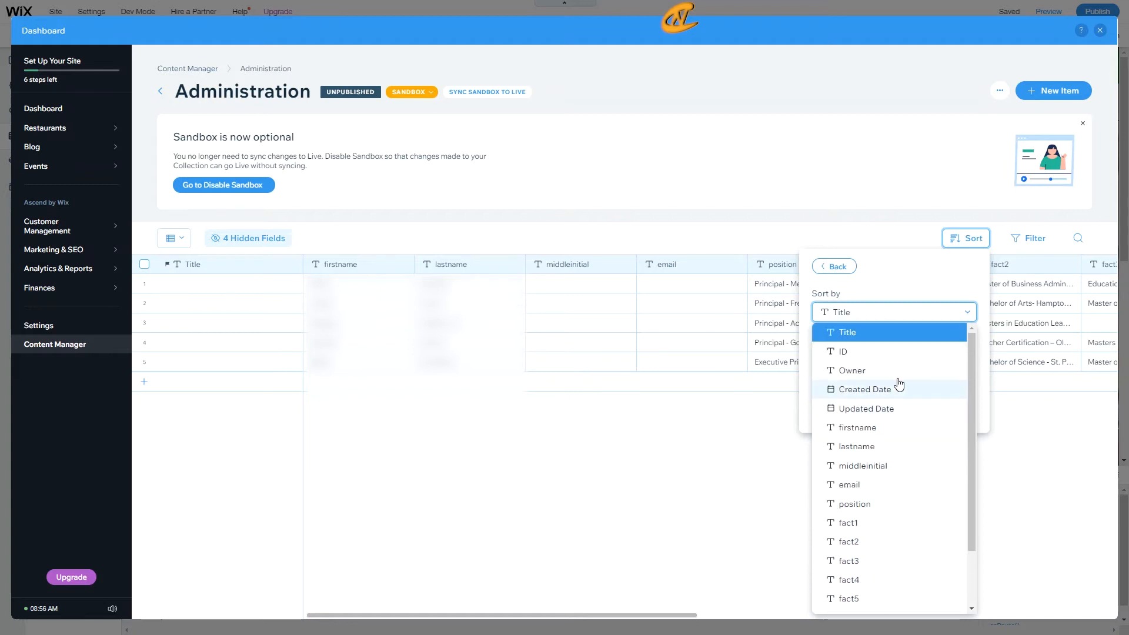
pyautogui.click(908, 314)
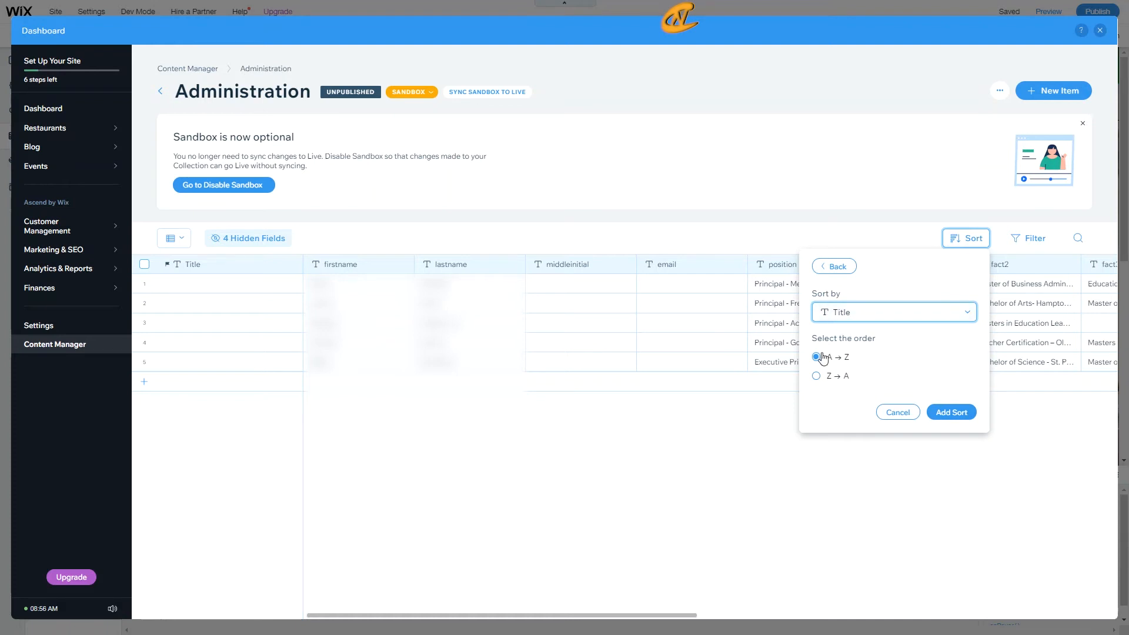
# Step: Set the sort field to Created Date and to image to compare the order options each offers
pyautogui.click(878, 313)
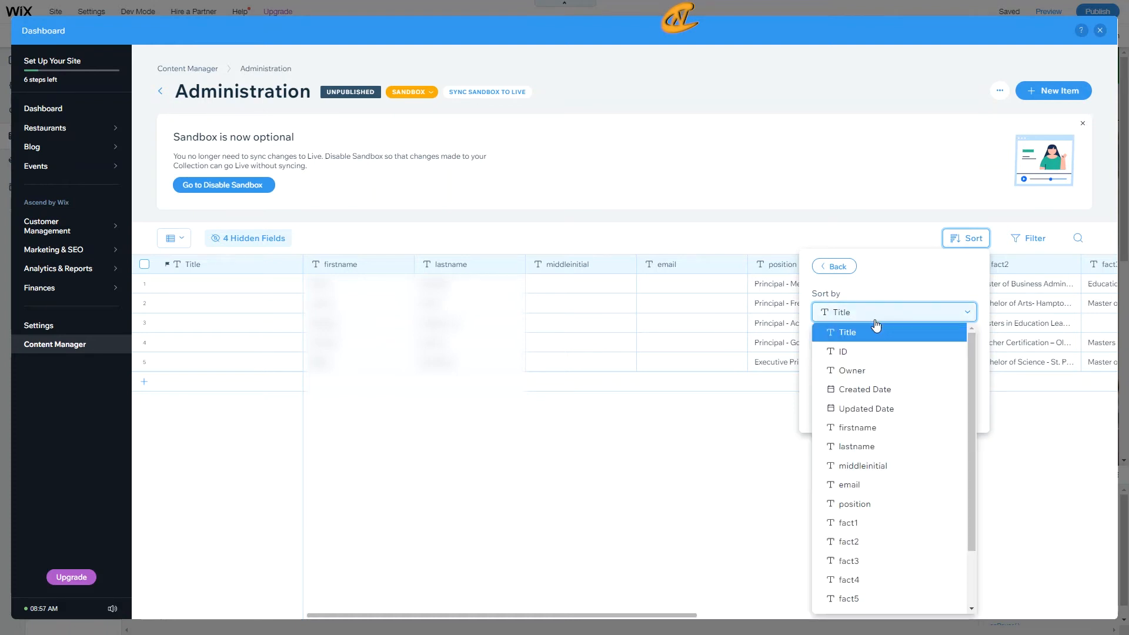
pyautogui.click(857, 394)
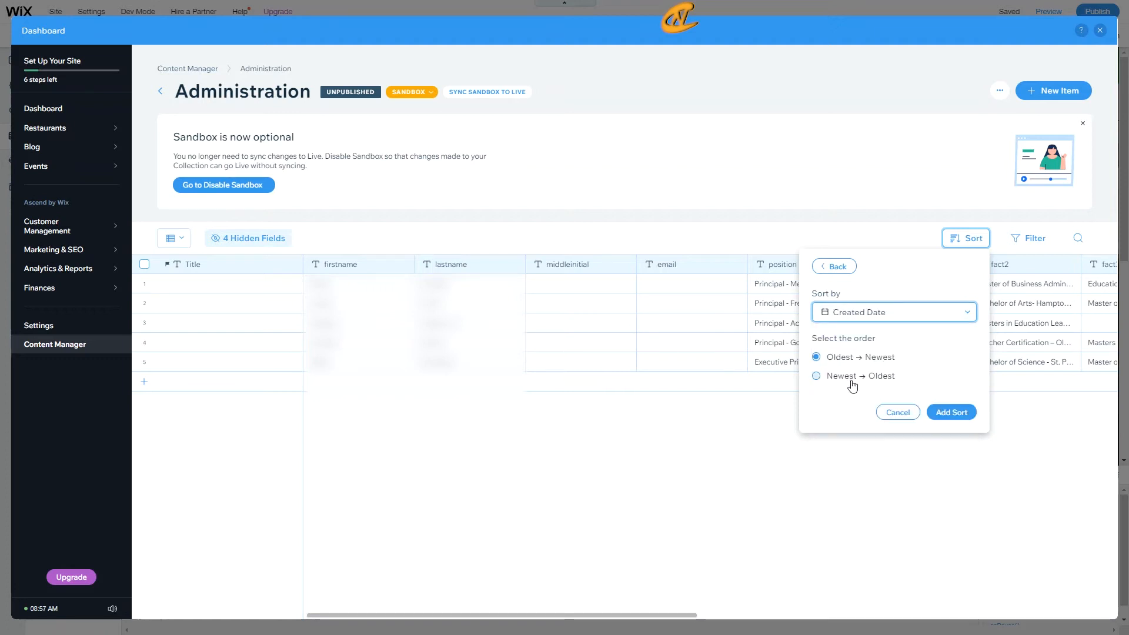
pyautogui.click(867, 311)
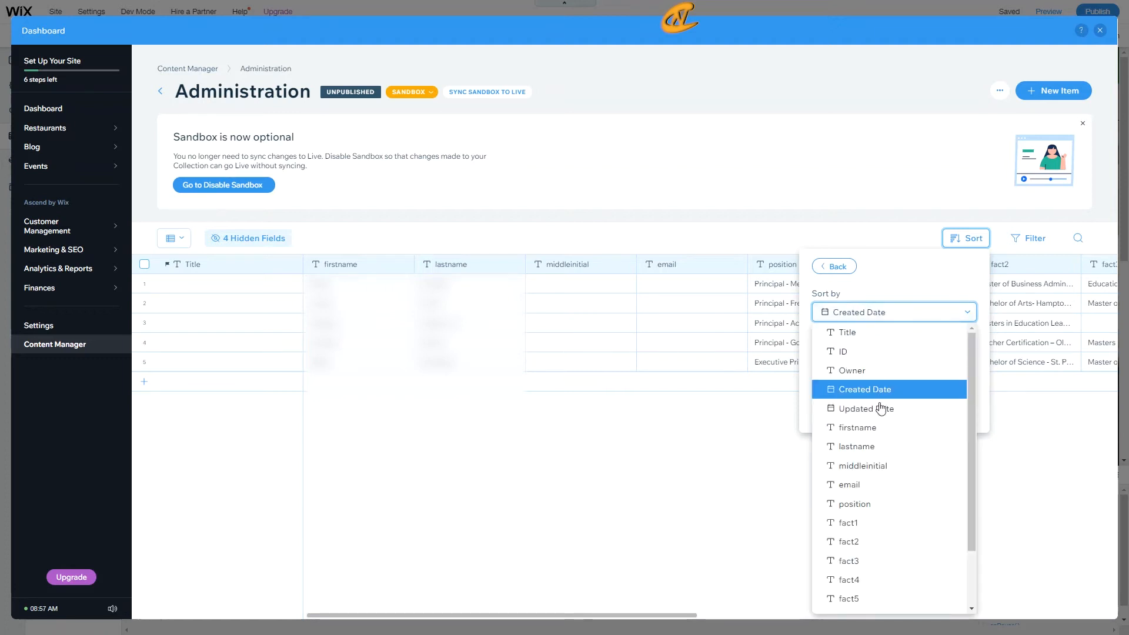
pyautogui.scroll(-2, 852, 405)
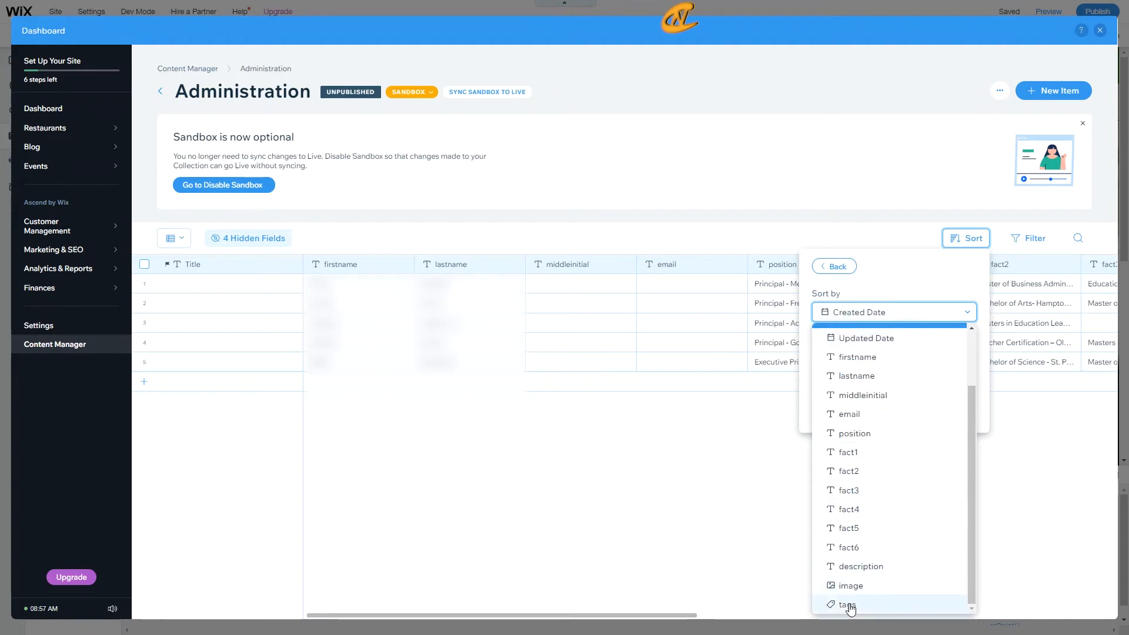
pyautogui.click(859, 586)
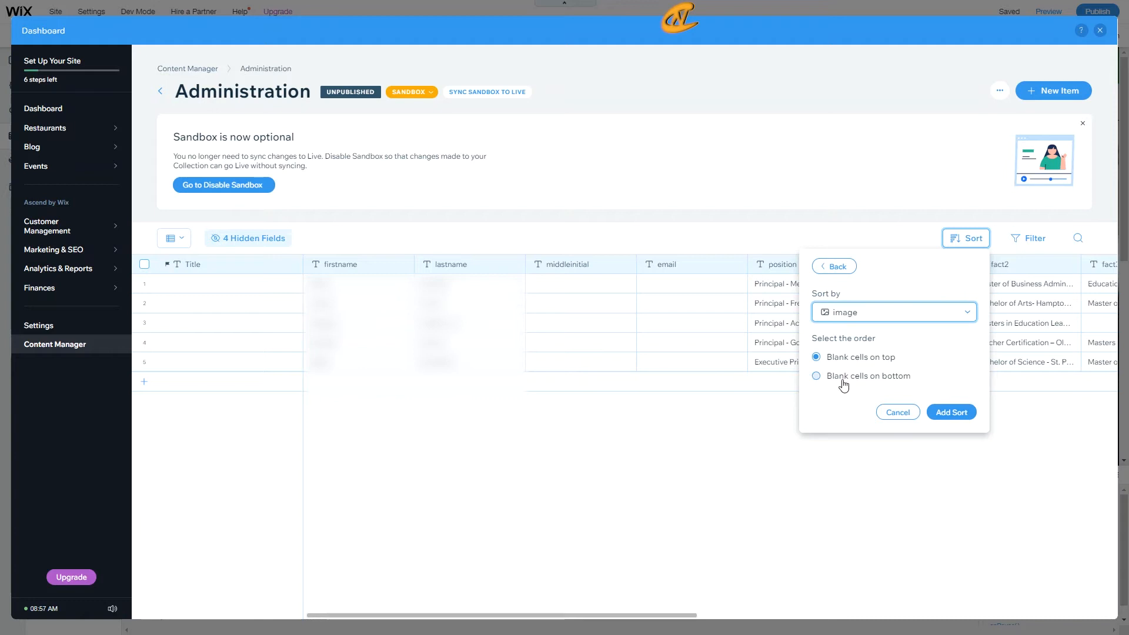
# Step: Switch the sort field to tags to check its order options, and set it back to Title
pyautogui.click(852, 312)
pyautogui.scroll(-5, 882, 529)
pyautogui.click(857, 605)
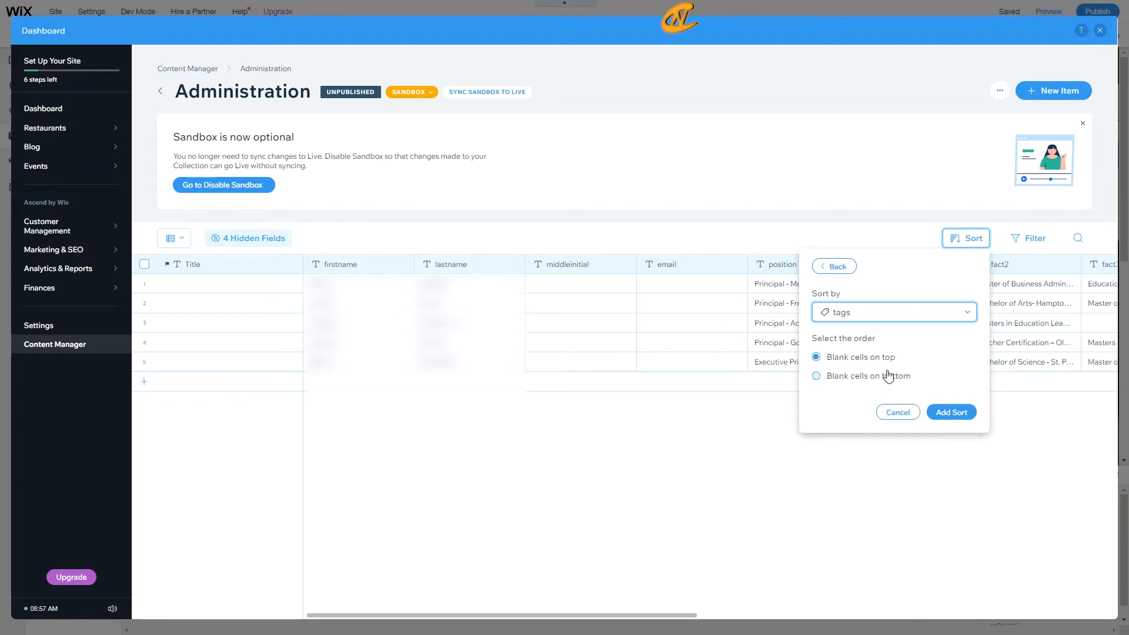
pyautogui.click(901, 314)
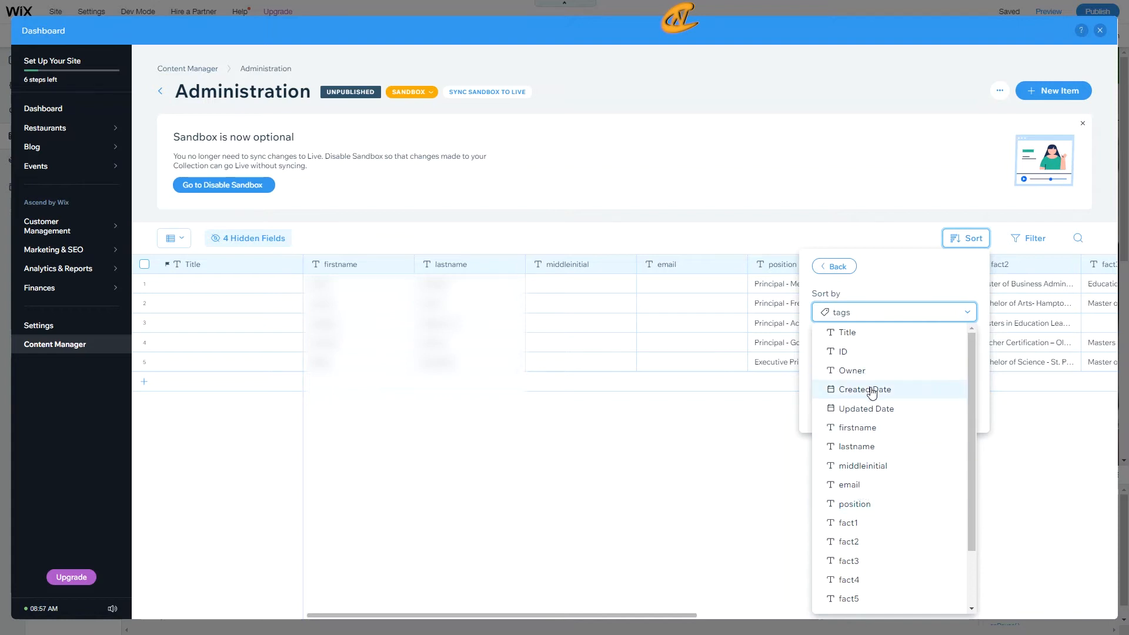
pyautogui.click(871, 330)
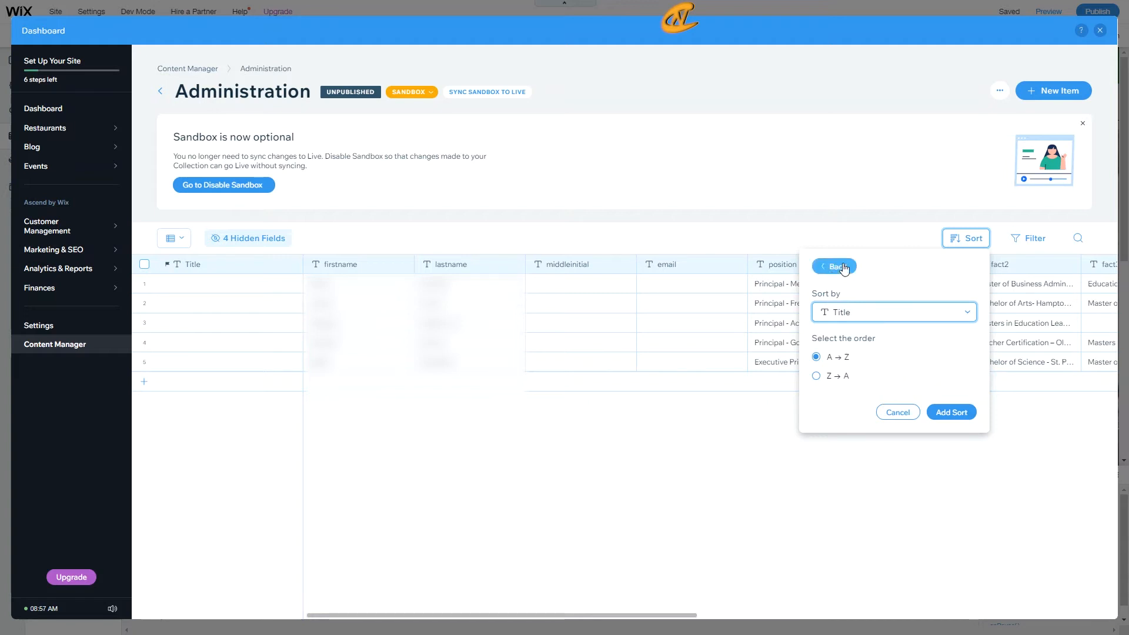
# Step: Leave the sort unsaved, start a new filter on the collection and examine the fields it can use
pyautogui.click(1016, 240)
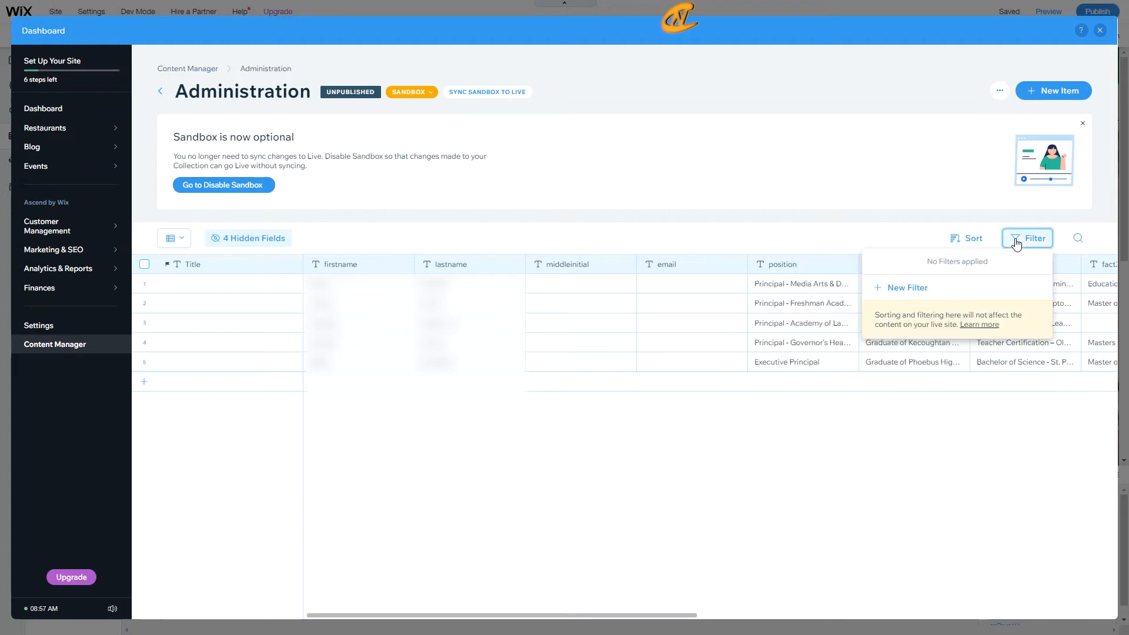
pyautogui.click(904, 288)
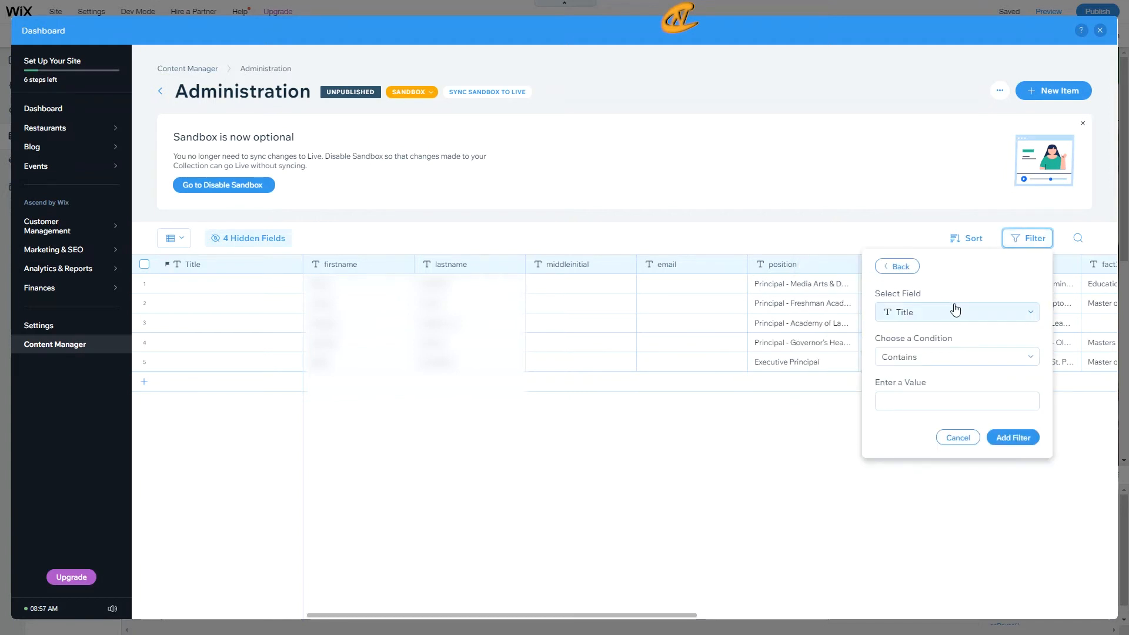
pyautogui.click(926, 315)
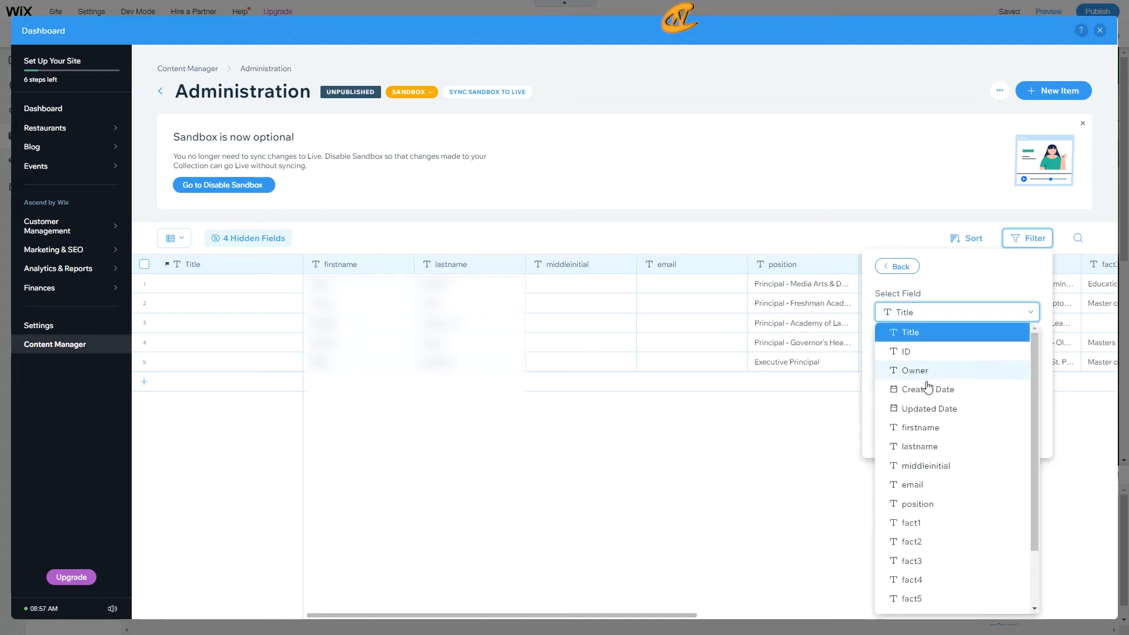
pyautogui.scroll(-2, 923, 380)
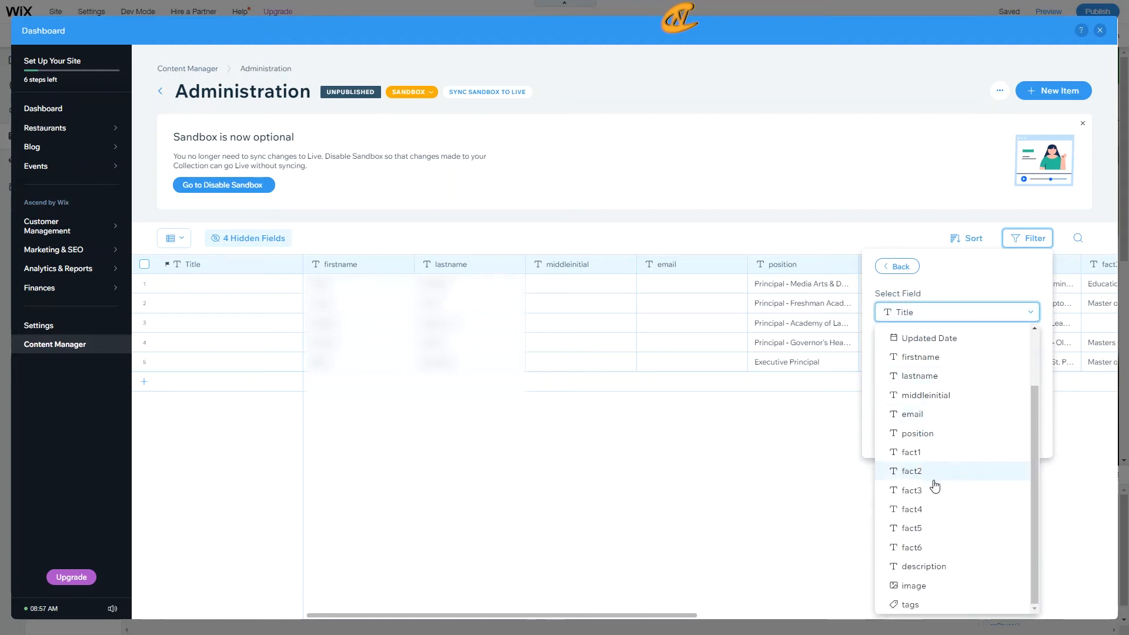
pyautogui.scroll(2, 928, 451)
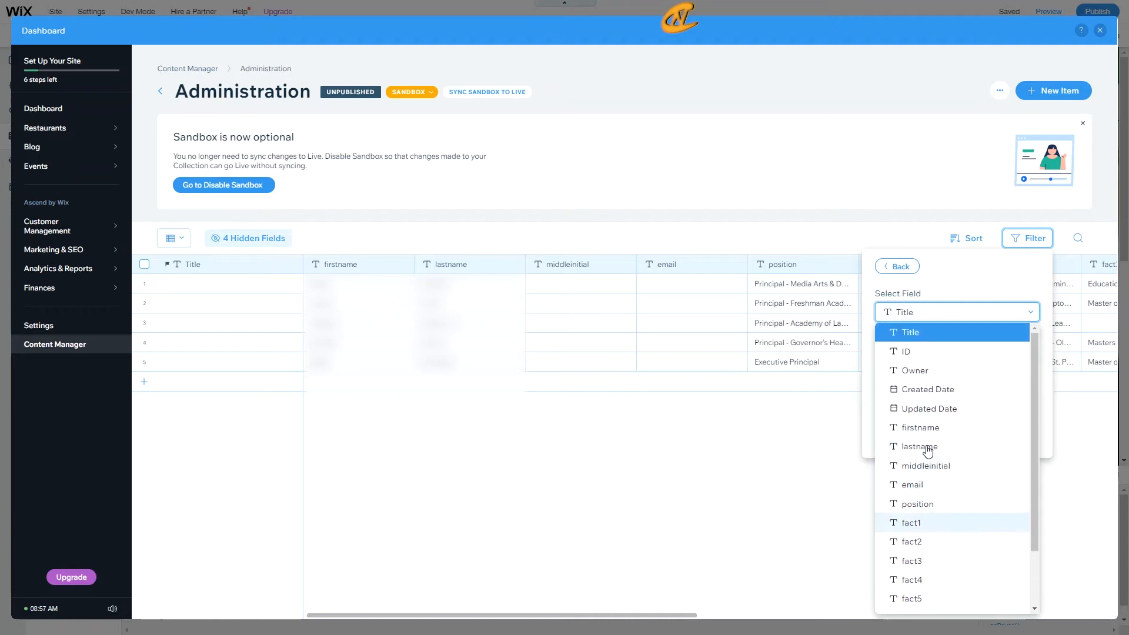
pyautogui.click(961, 328)
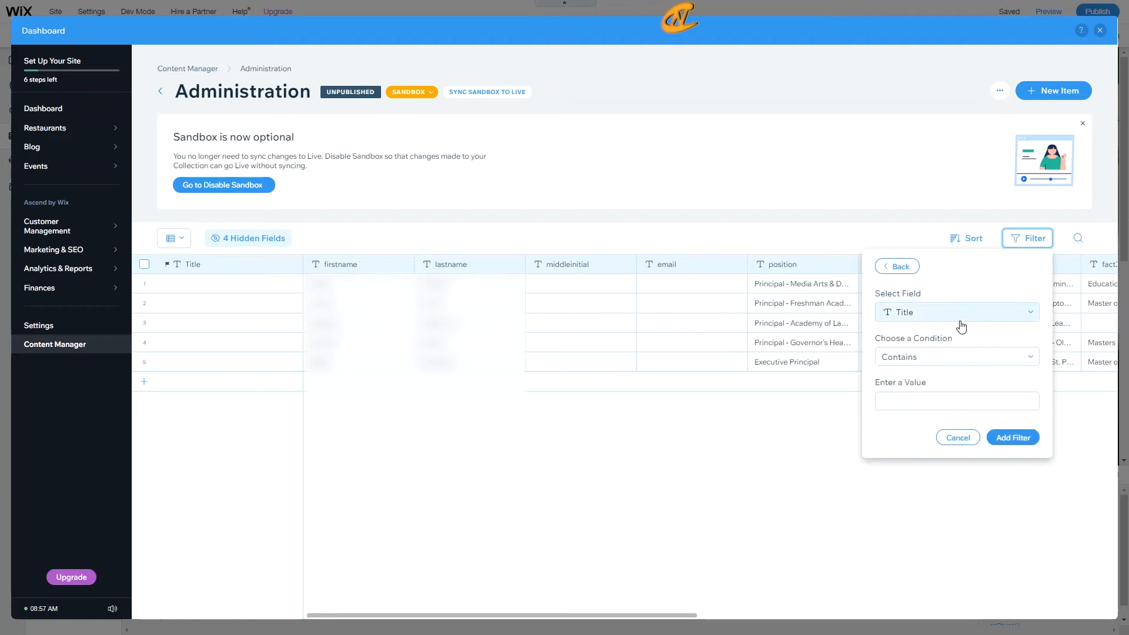
# Step: Review the Title filter's conditions, try Cell is not empty, and set the condition back to Contains
pyautogui.click(945, 360)
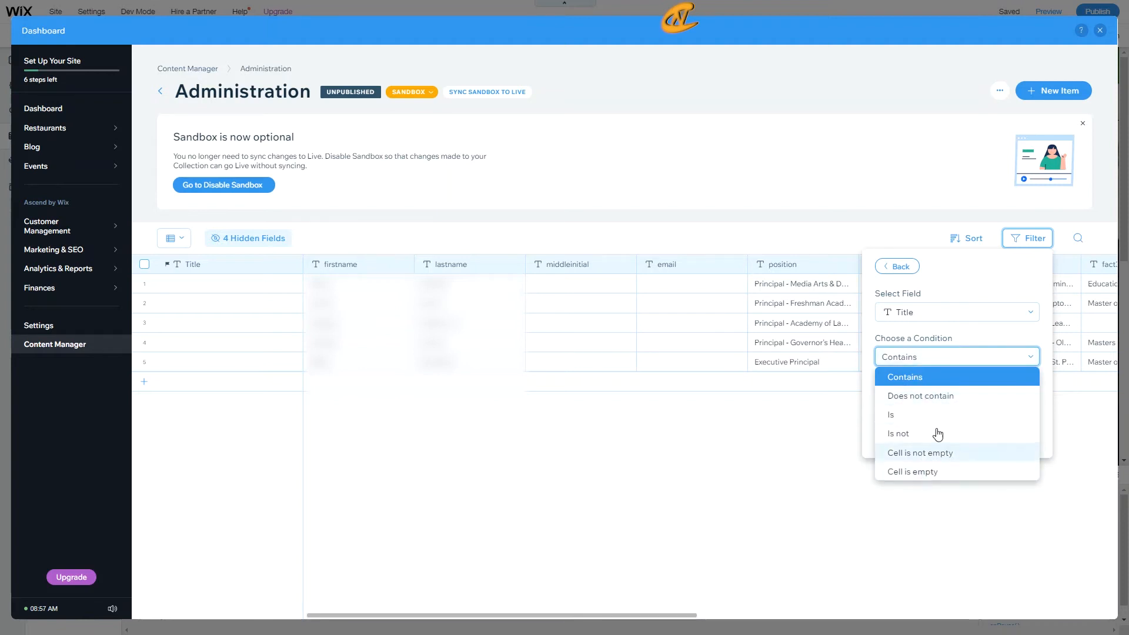
pyautogui.click(948, 358)
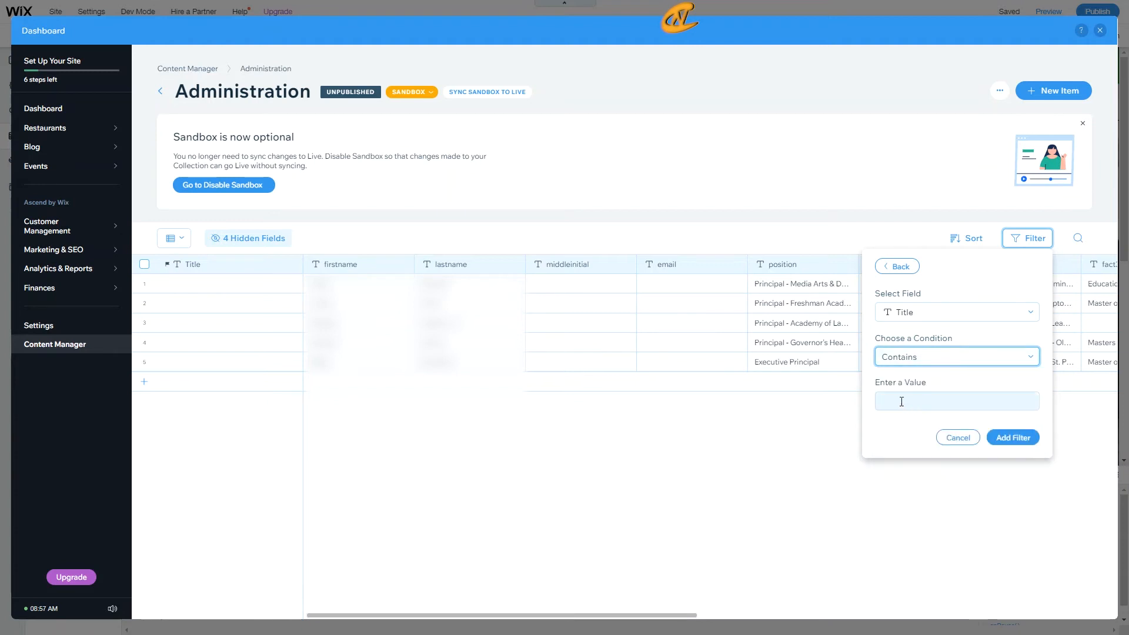
pyautogui.click(920, 360)
pyautogui.click(927, 453)
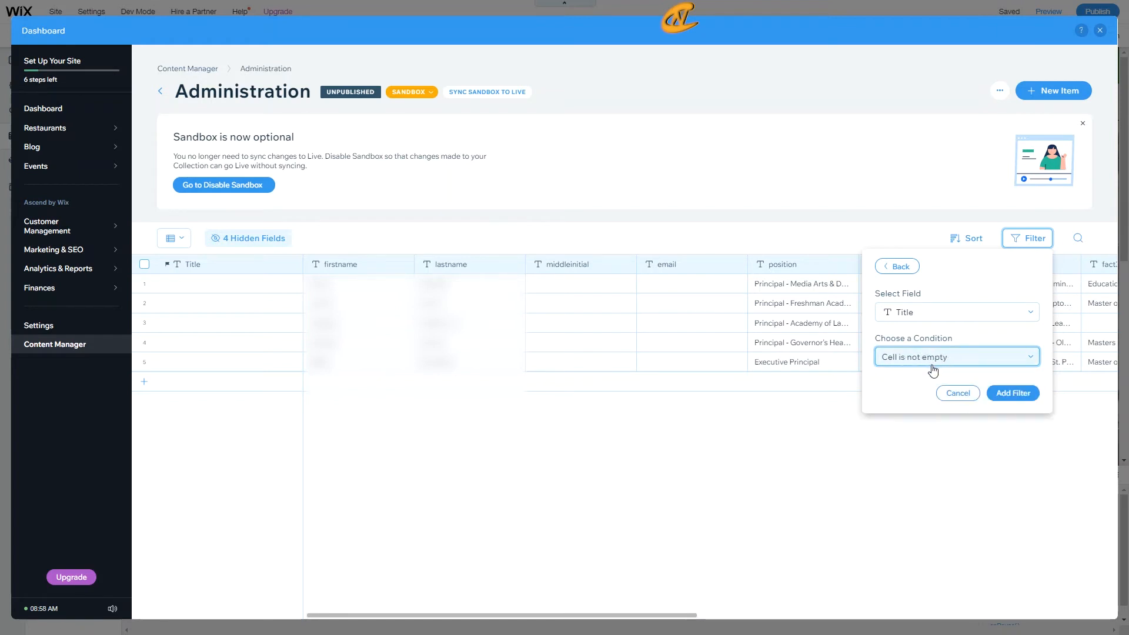
pyautogui.click(936, 360)
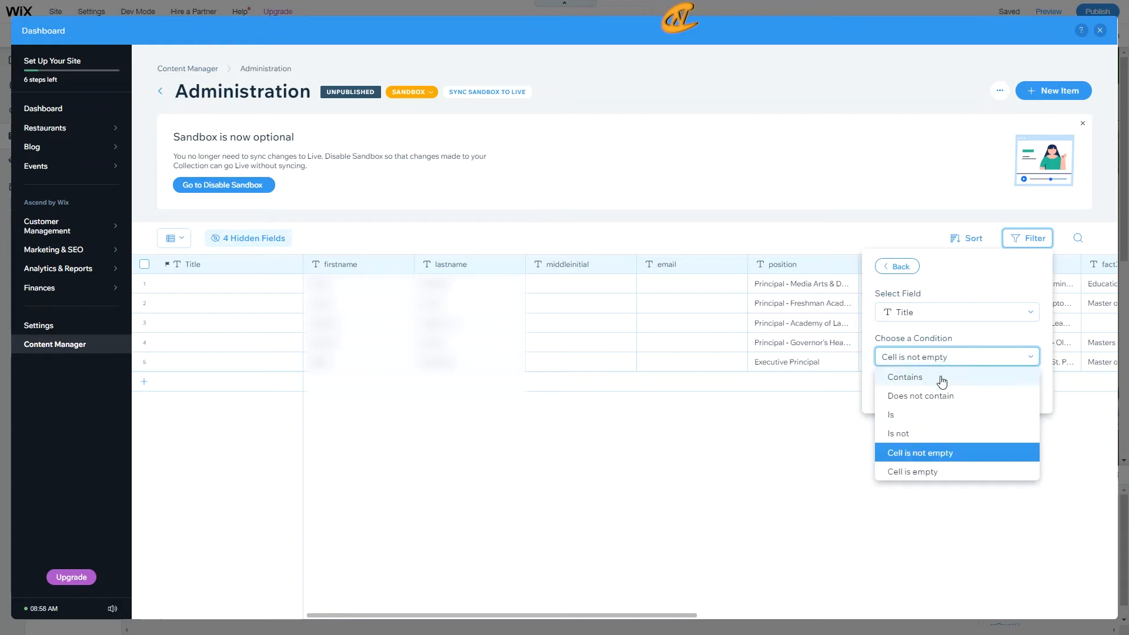
pyautogui.click(942, 378)
# Step: Look through the filter's field choices once more and leave the filter without adding it
pyautogui.click(942, 320)
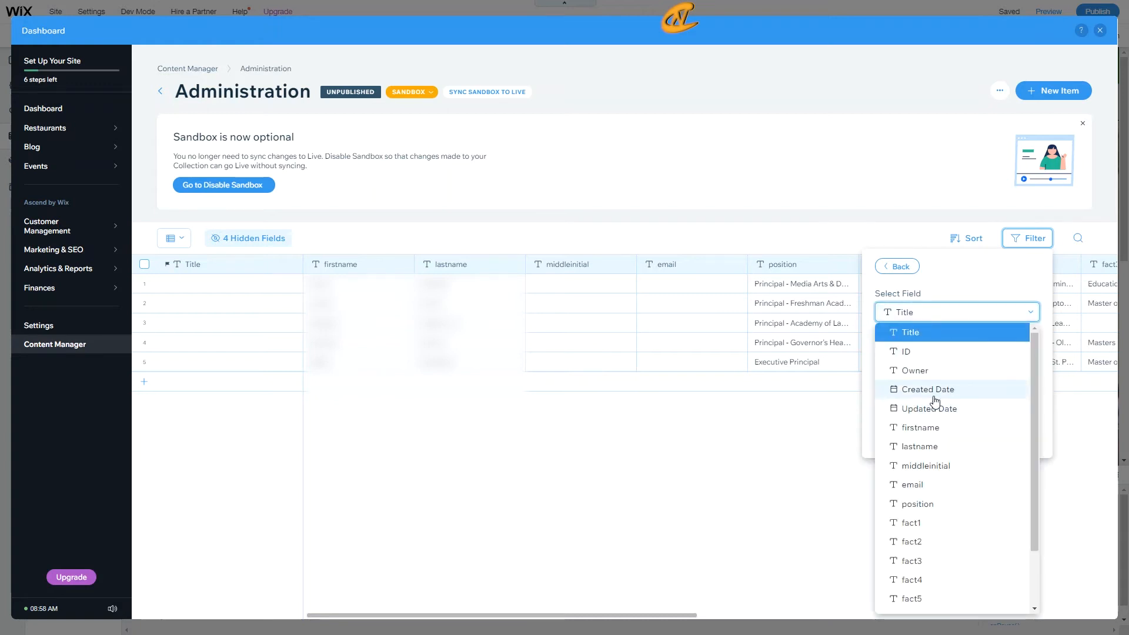
pyautogui.scroll(-2, 937, 412)
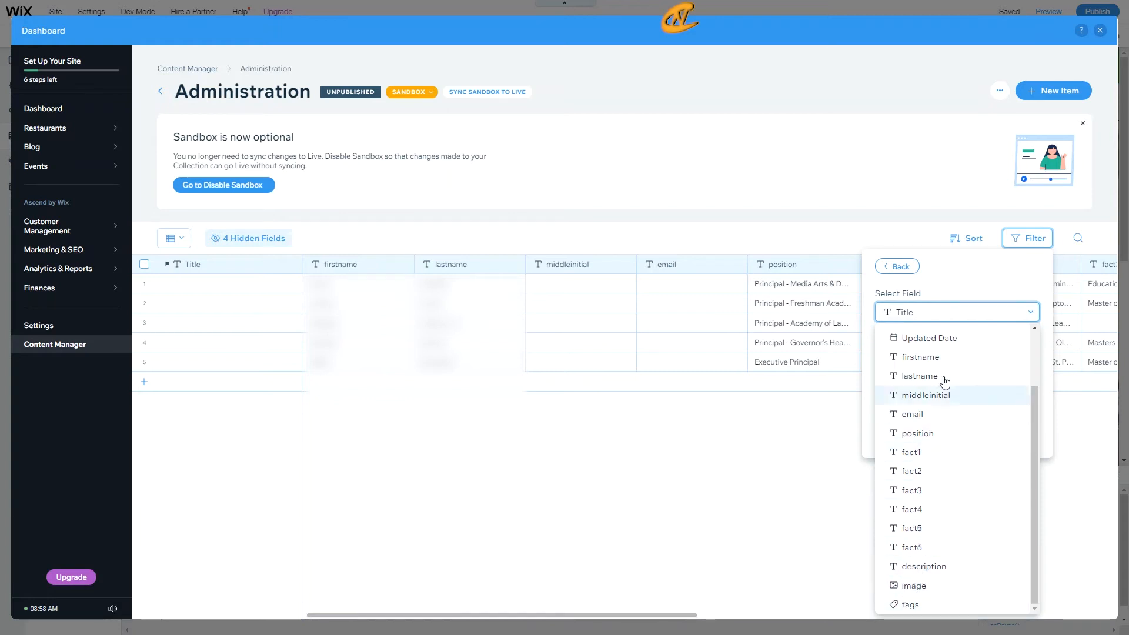
pyautogui.click(957, 315)
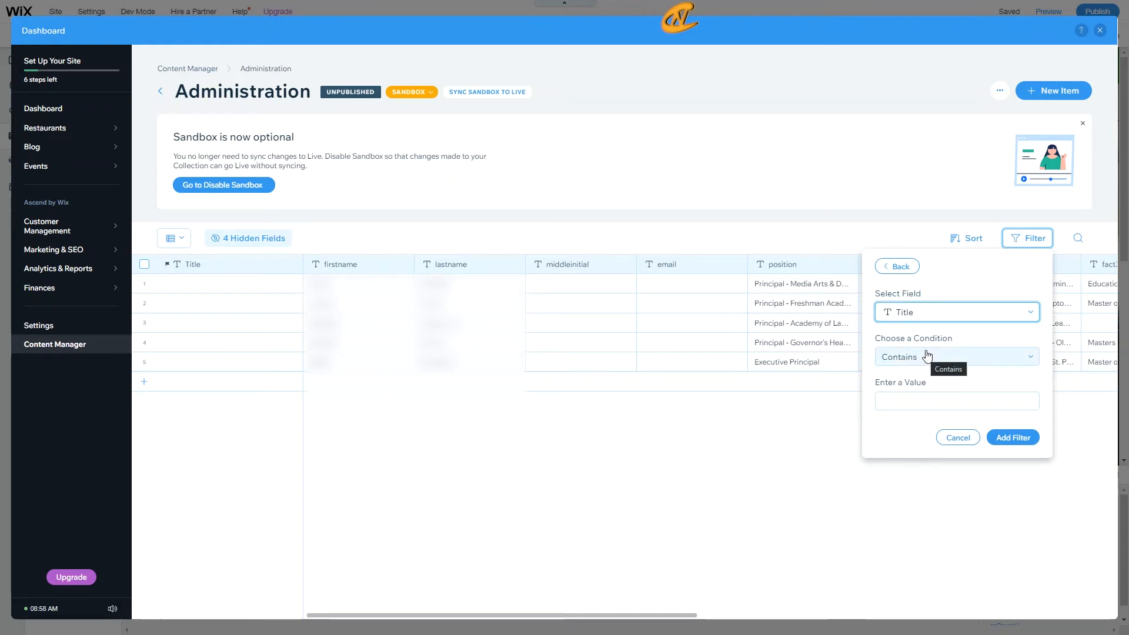
pyautogui.click(899, 270)
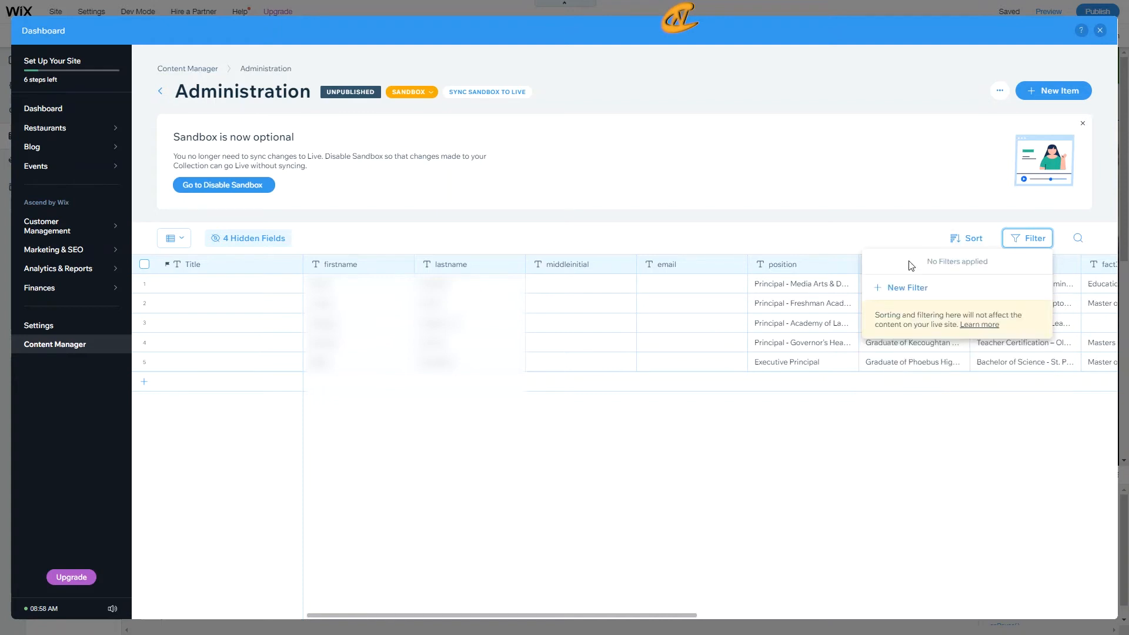
pyautogui.click(933, 222)
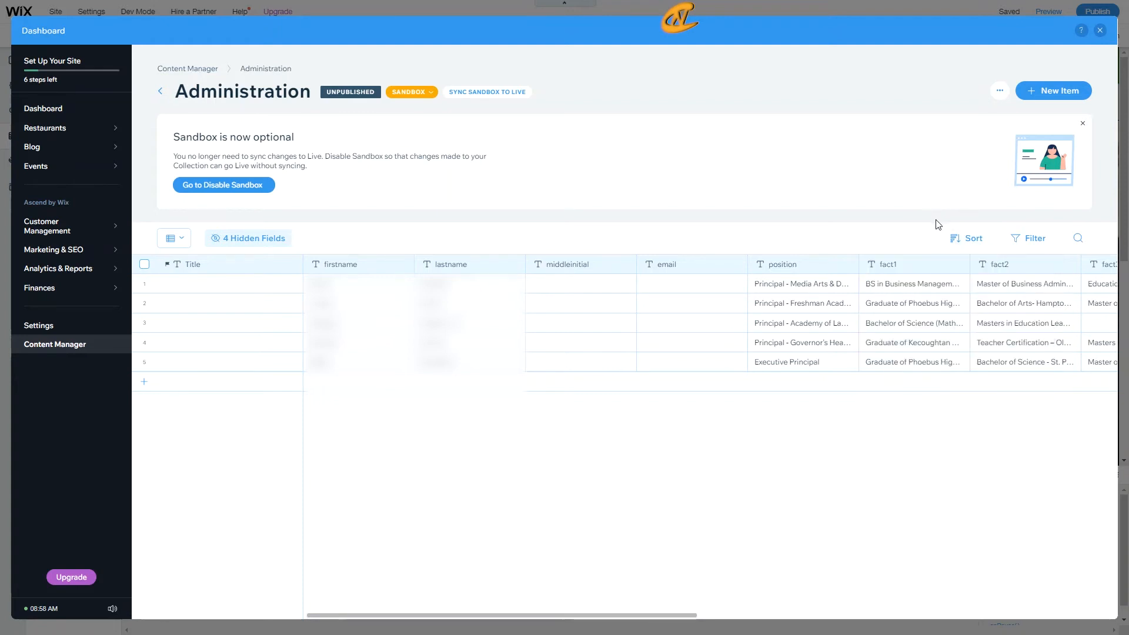
# Step: Read the filter note about how sorting and filtering relate to the live site's content, and close it
pyautogui.click(1027, 238)
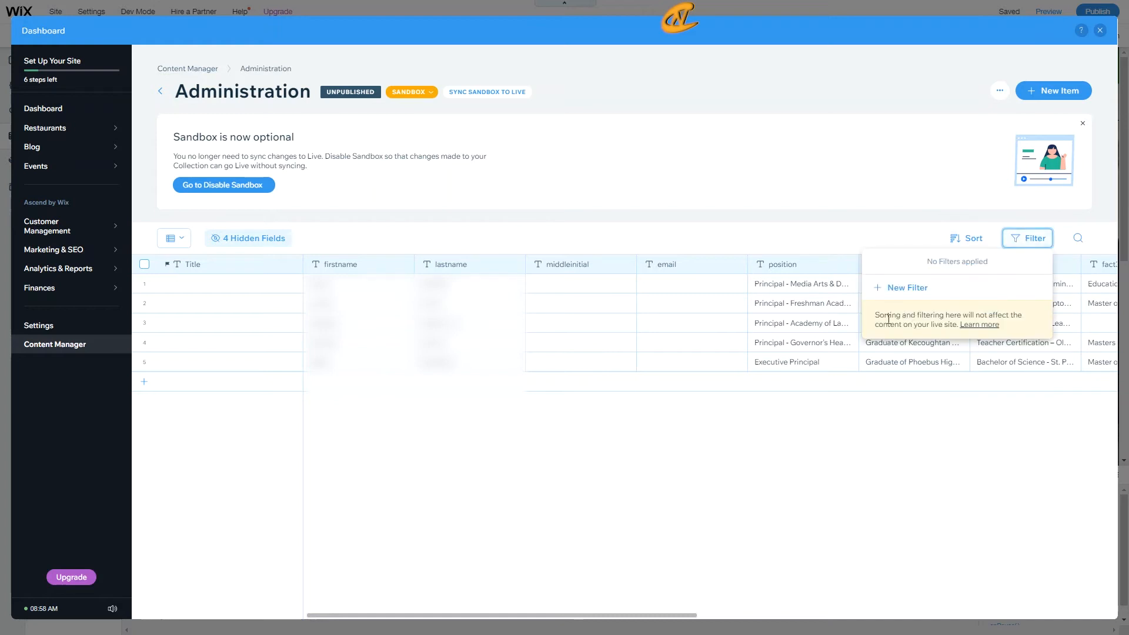
pyautogui.moveTo(878, 314); pyautogui.dragTo(1007, 311)
pyautogui.click(926, 319)
pyautogui.click(999, 229)
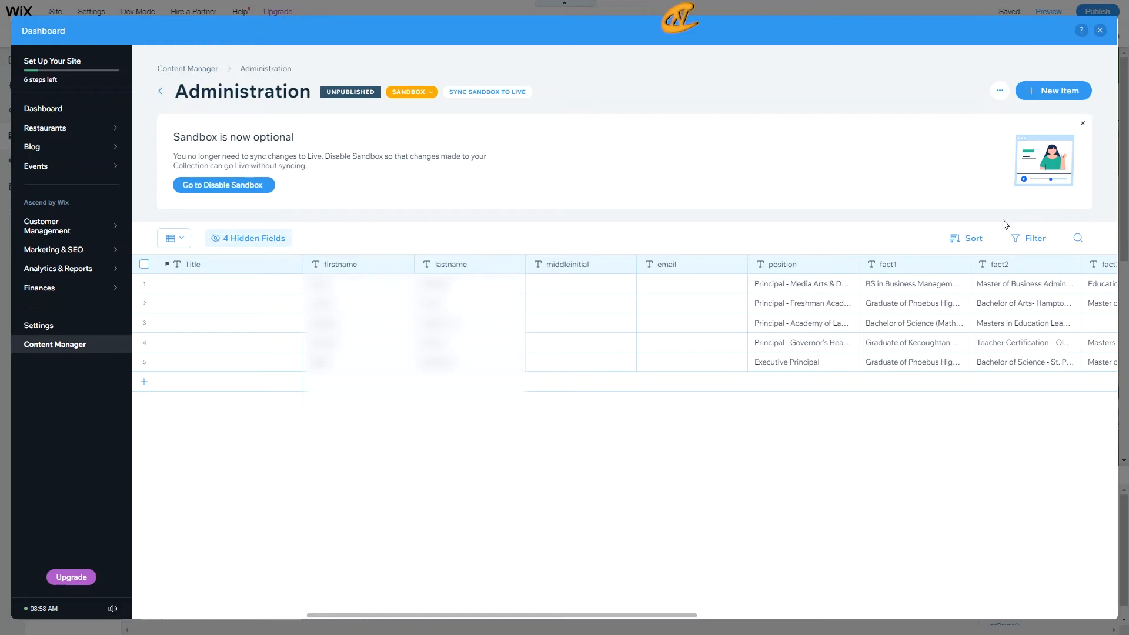
# Step: Start a new field in the Administration collection and examine its name, key and available field types
pyautogui.click(269, 243)
pyautogui.click(277, 435)
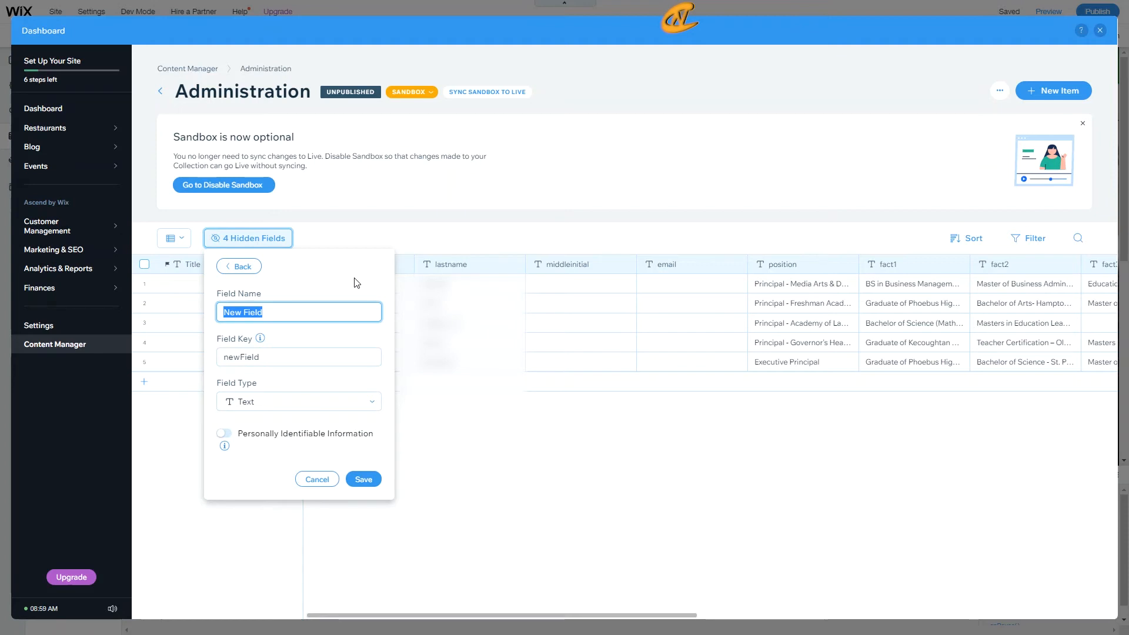
pyautogui.click(292, 358)
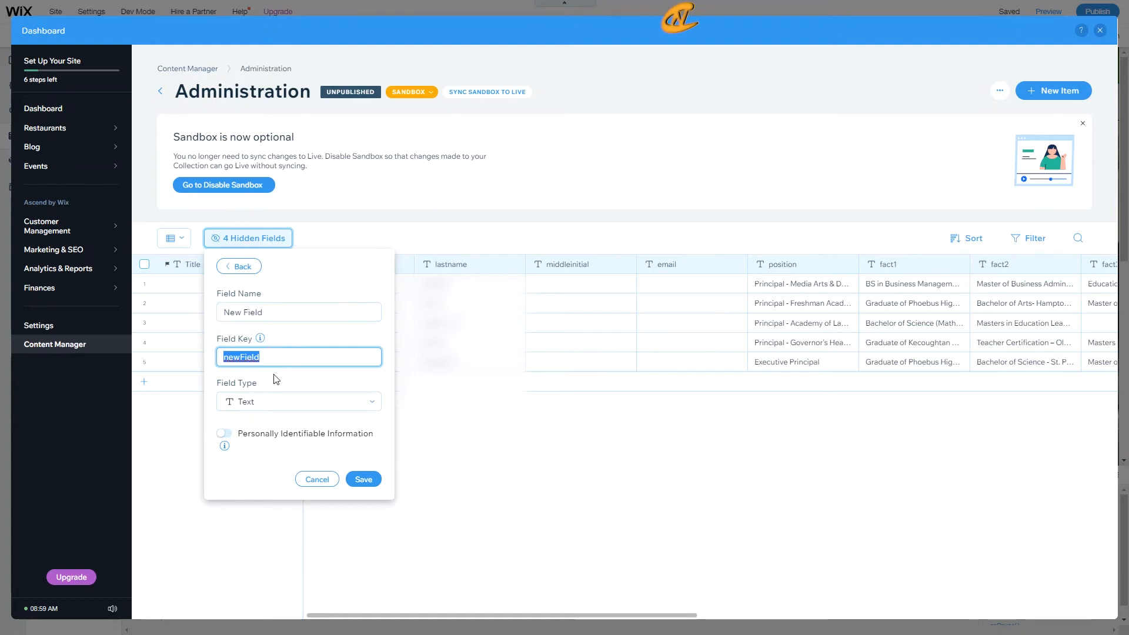
pyautogui.click(274, 401)
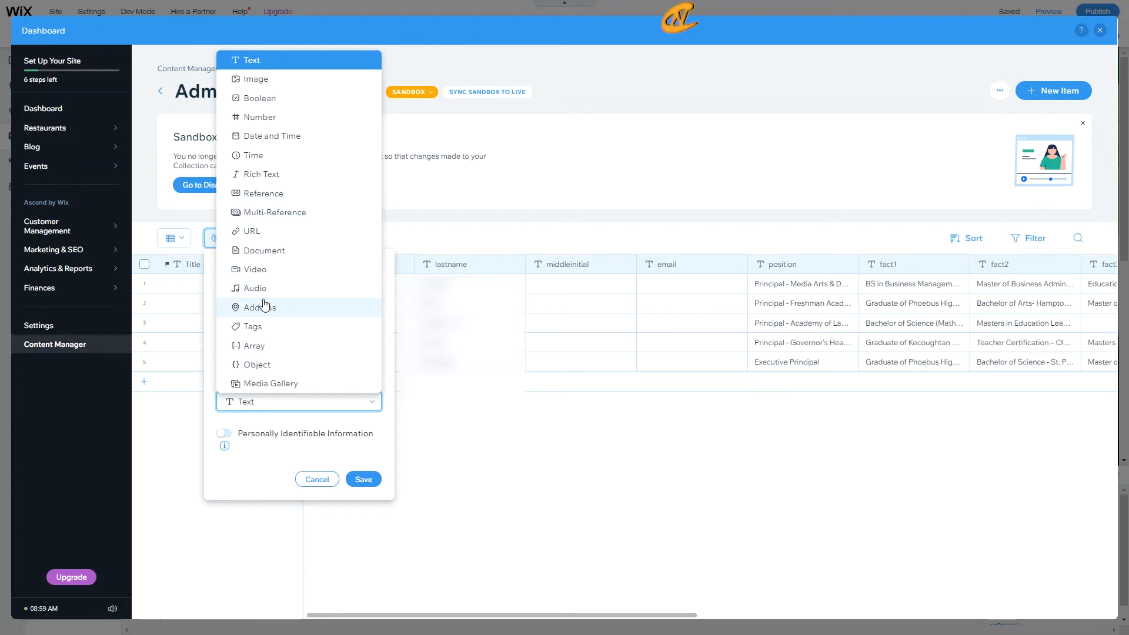
# Step: Set the new field's type to Reference and choose Faculty as its referenced collection
pyautogui.click(284, 196)
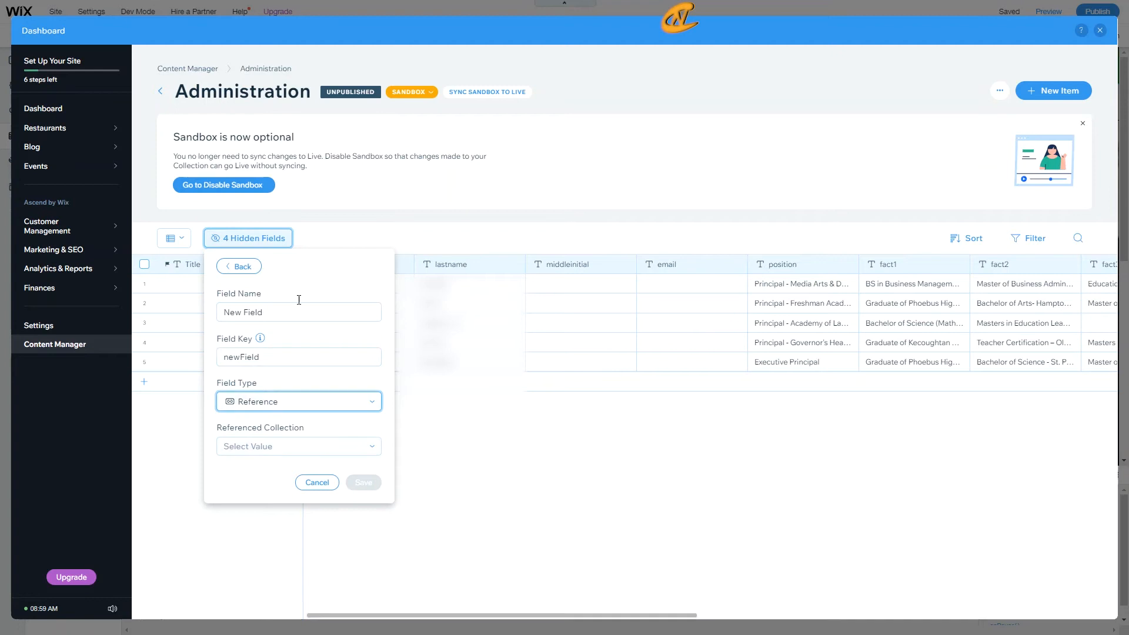
pyautogui.click(311, 448)
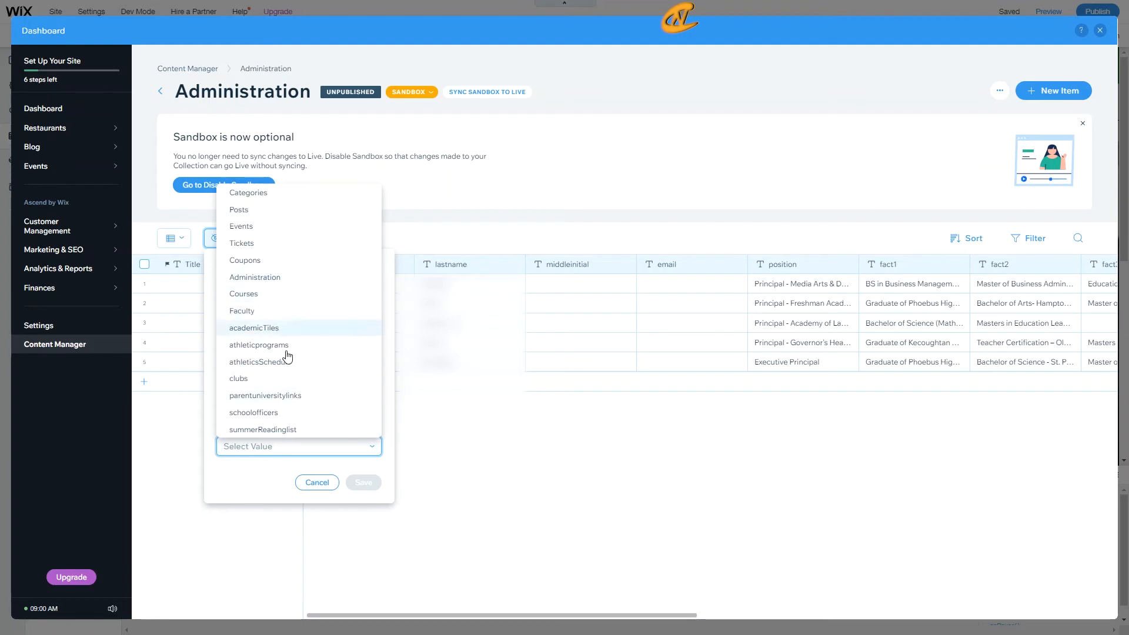
pyautogui.click(285, 315)
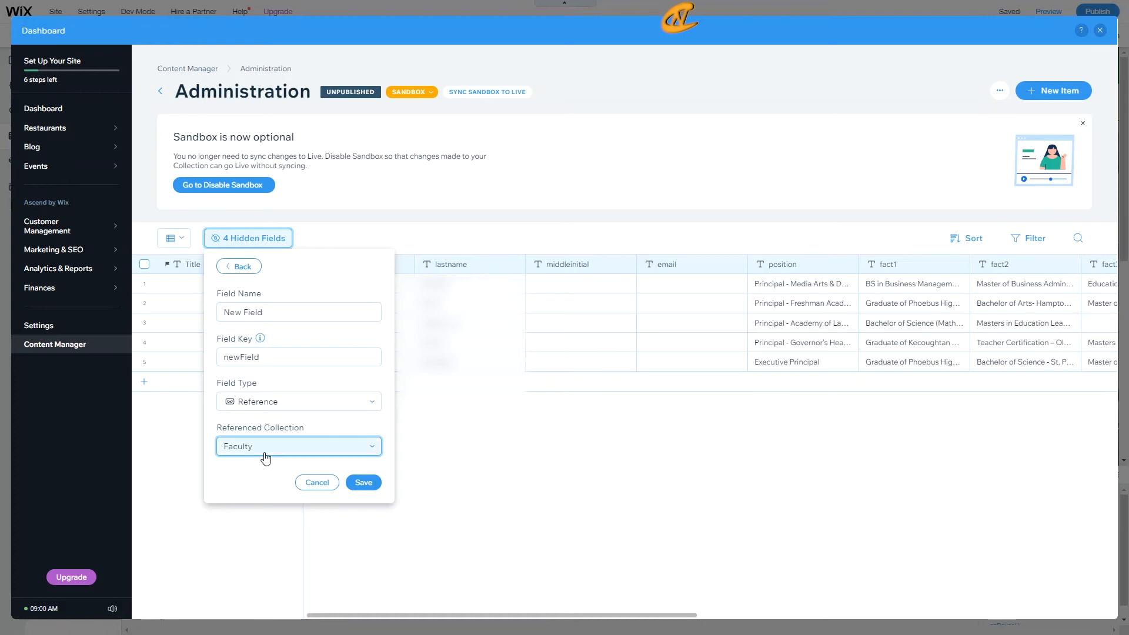
# Step: Review the available field types again while leaving the new field set to Reference
pyautogui.click(256, 406)
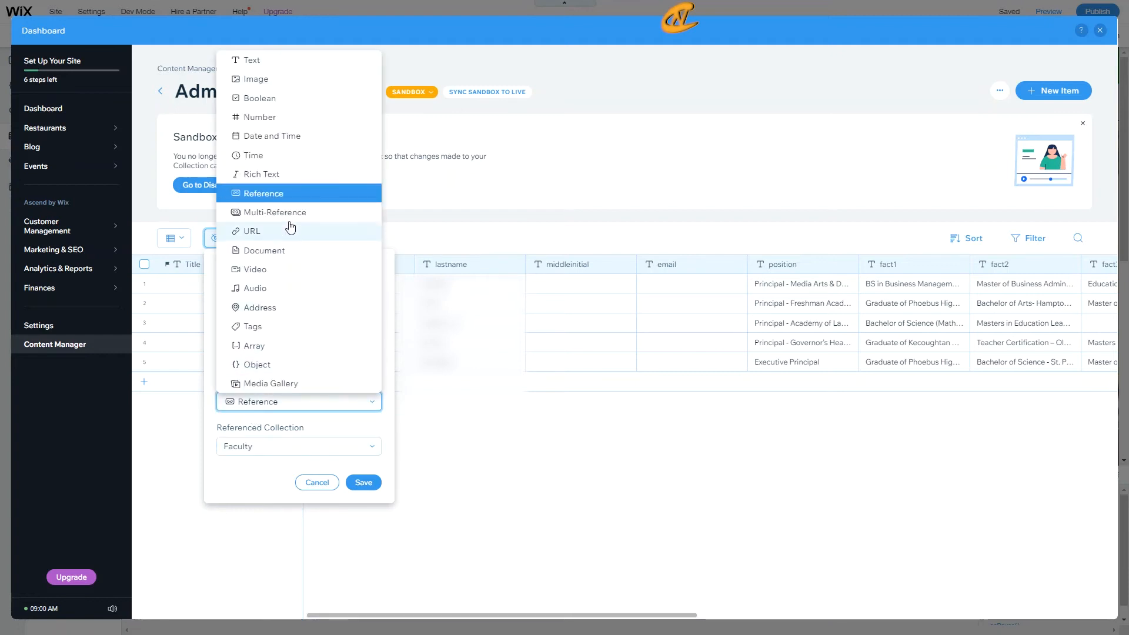
pyautogui.click(273, 406)
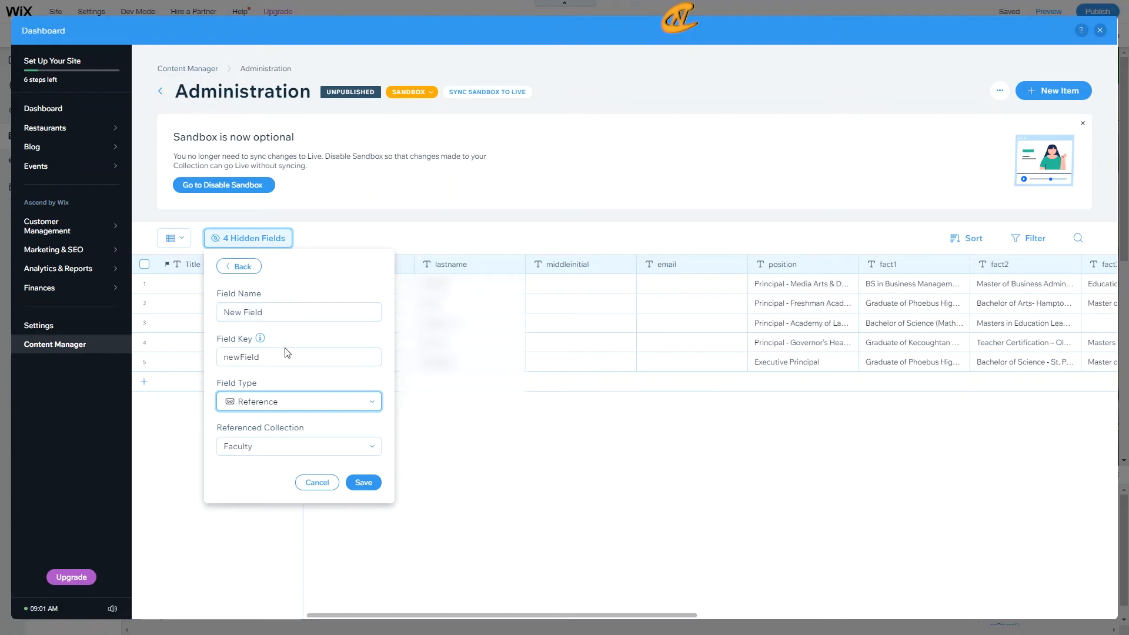
pyautogui.click(279, 405)
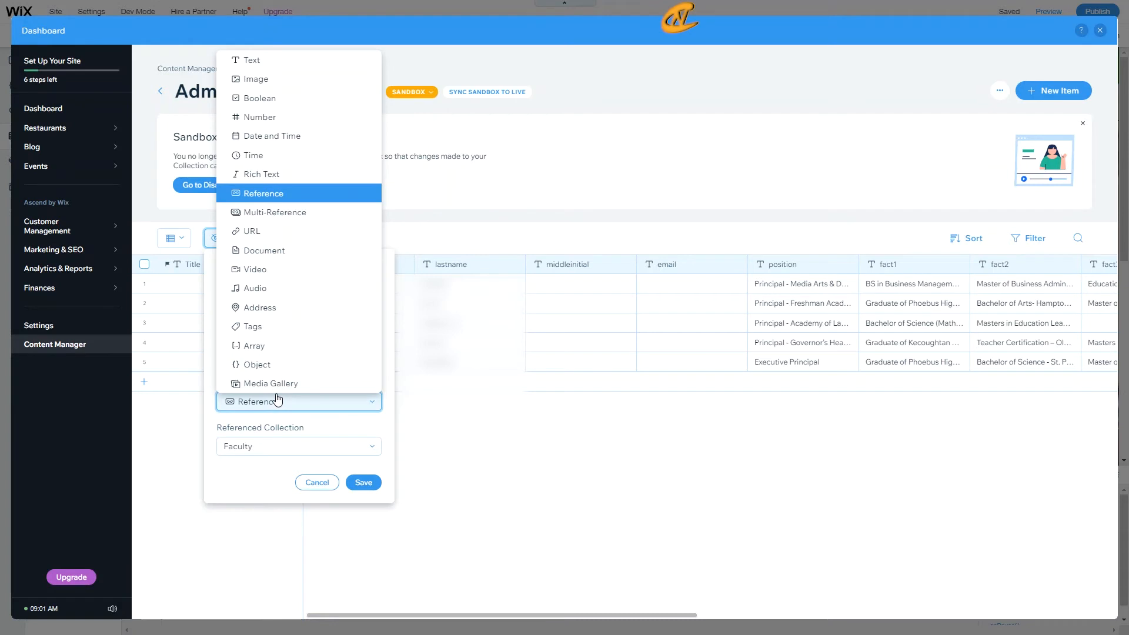
pyautogui.click(278, 401)
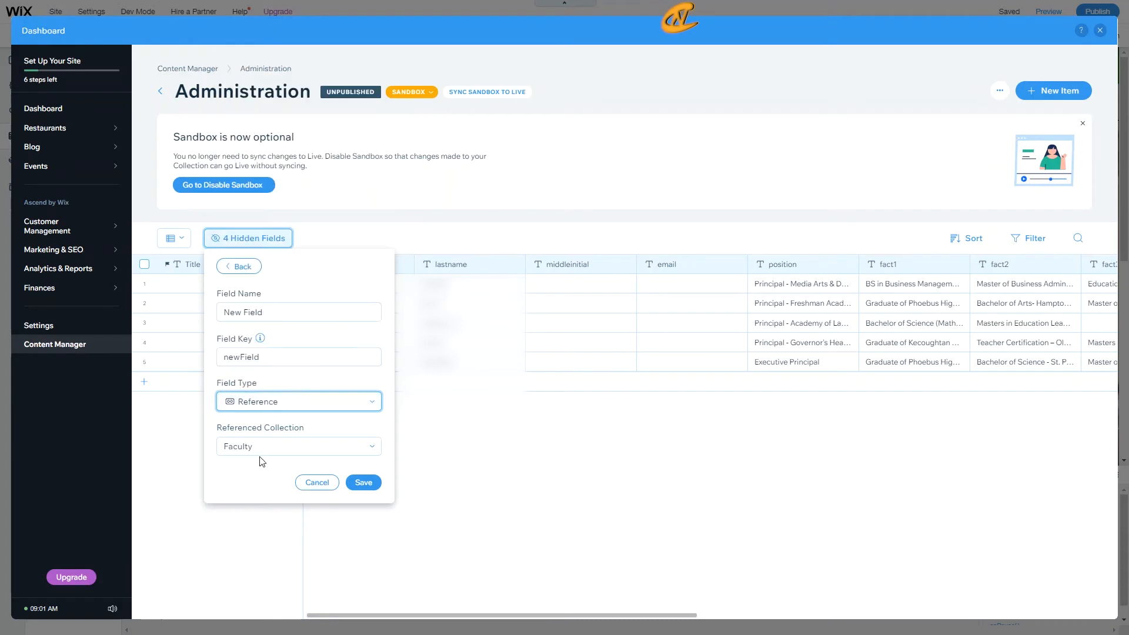
# Step: Switch the new field's type to Multi-Reference and review the collections it can reference without choosing one
pyautogui.click(272, 400)
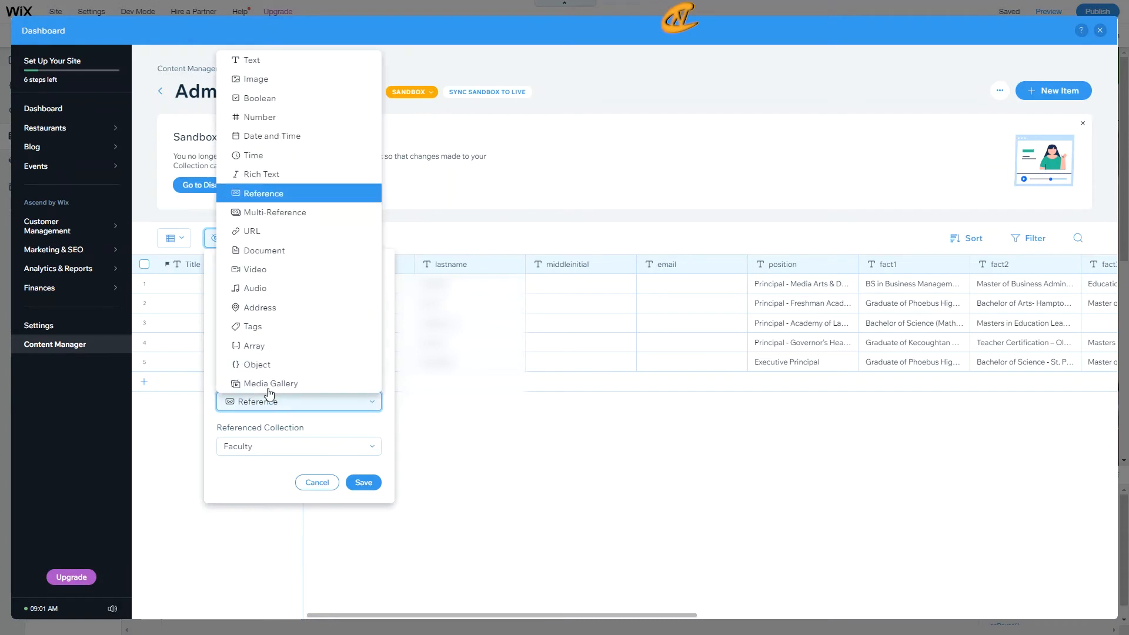
pyautogui.click(293, 222)
pyautogui.click(294, 451)
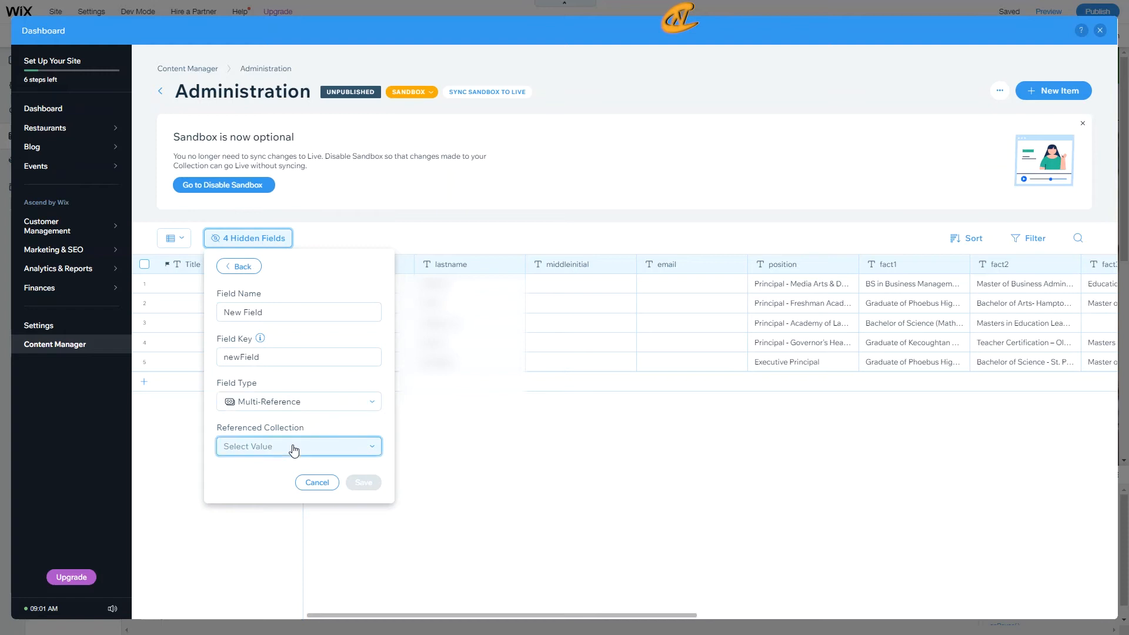
pyautogui.click(293, 451)
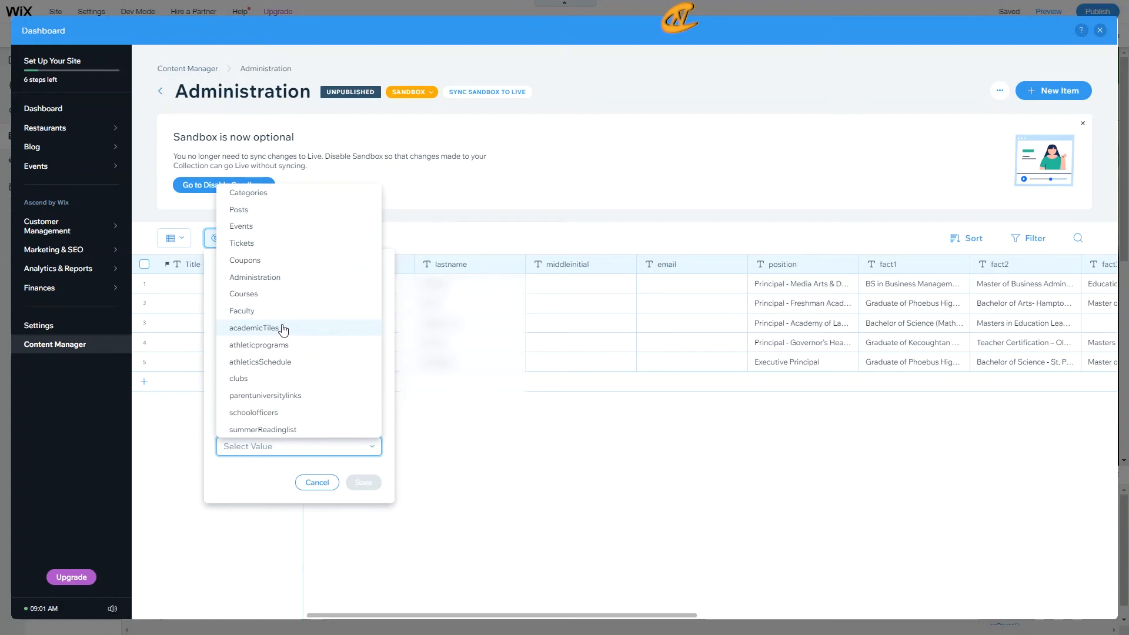
pyautogui.click(291, 454)
# Step: Try the Array and Object types for the new field, and set its type to Tags
pyautogui.click(291, 416)
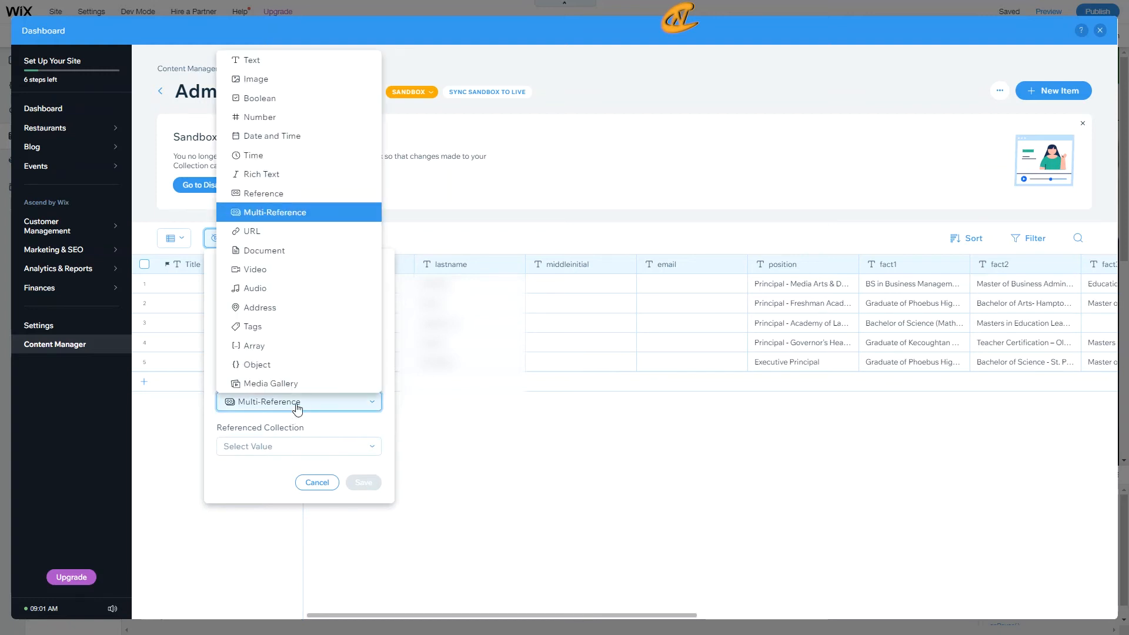
pyautogui.click(291, 348)
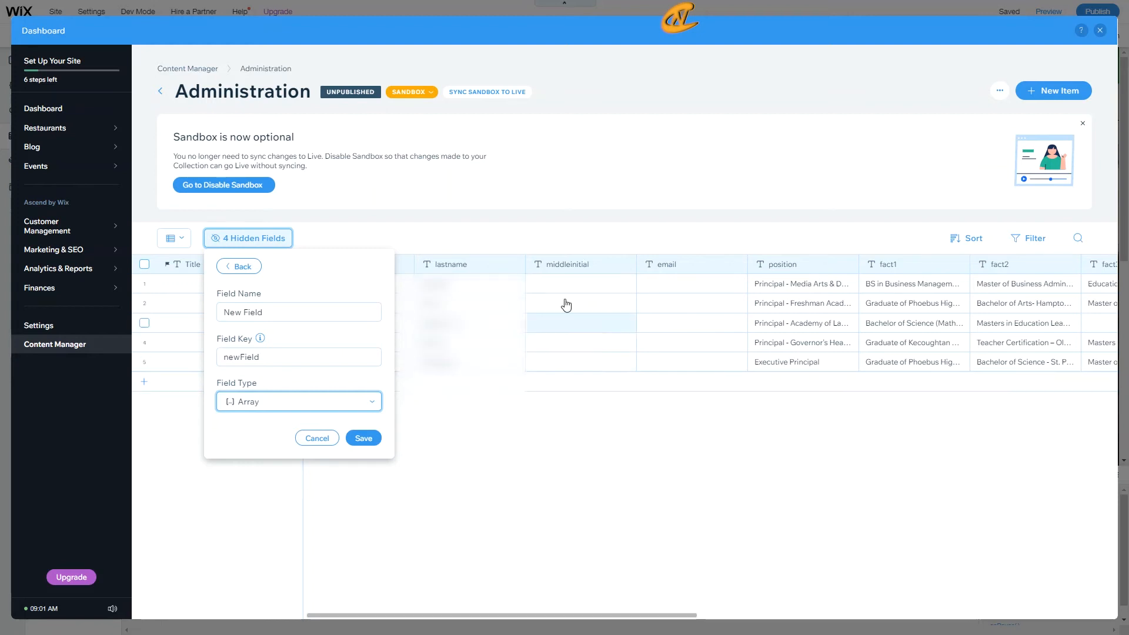
pyautogui.click(328, 404)
pyautogui.click(304, 365)
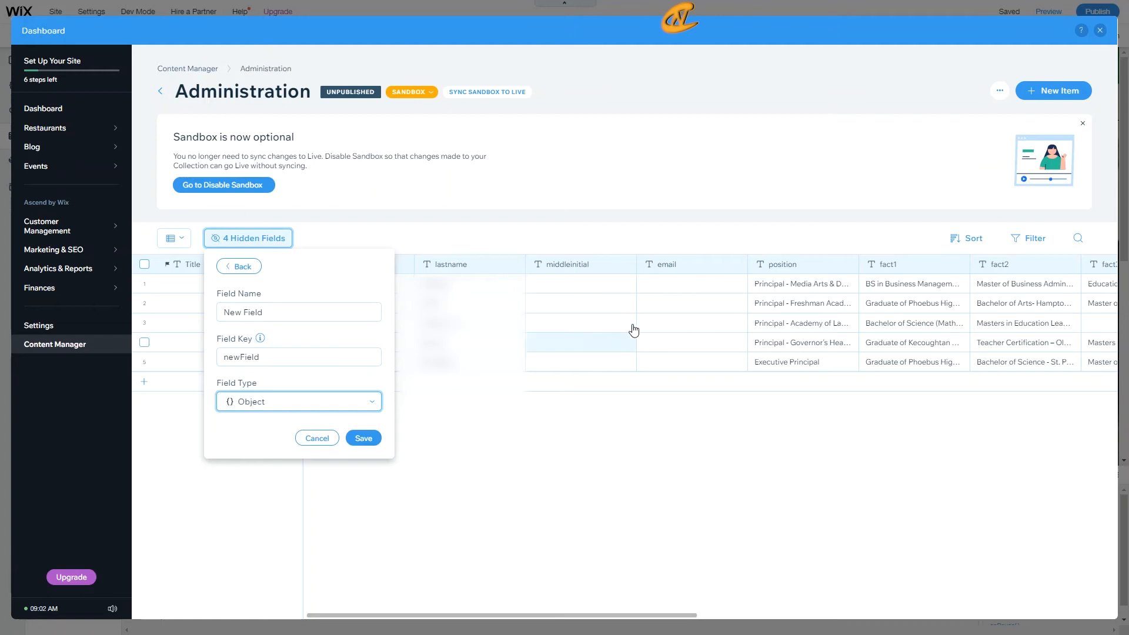
pyautogui.click(288, 410)
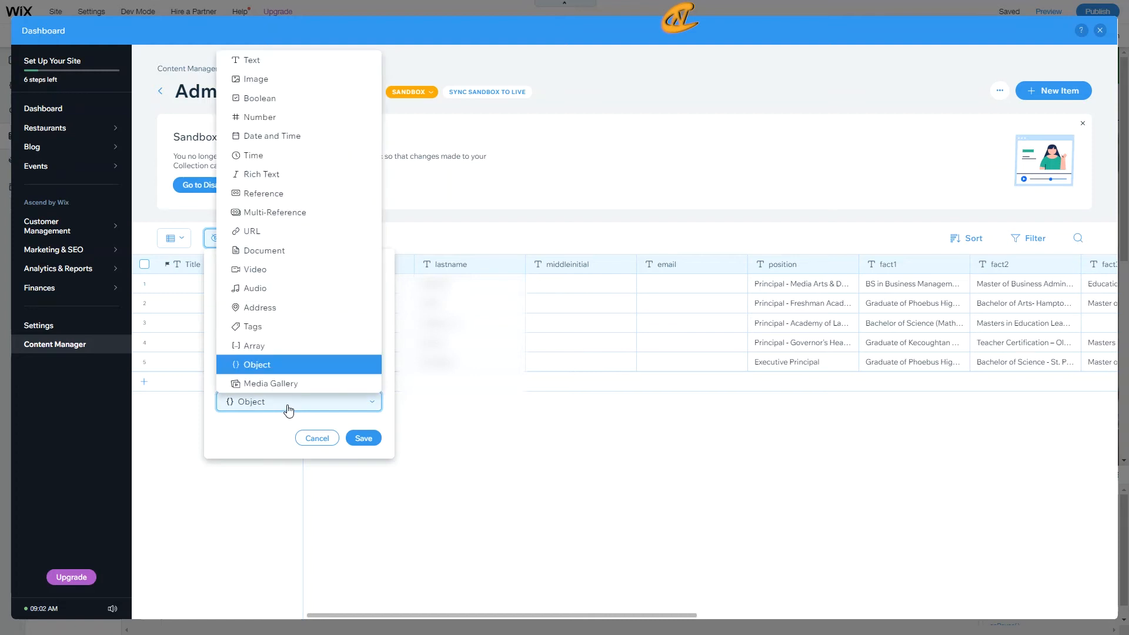
pyautogui.click(287, 352)
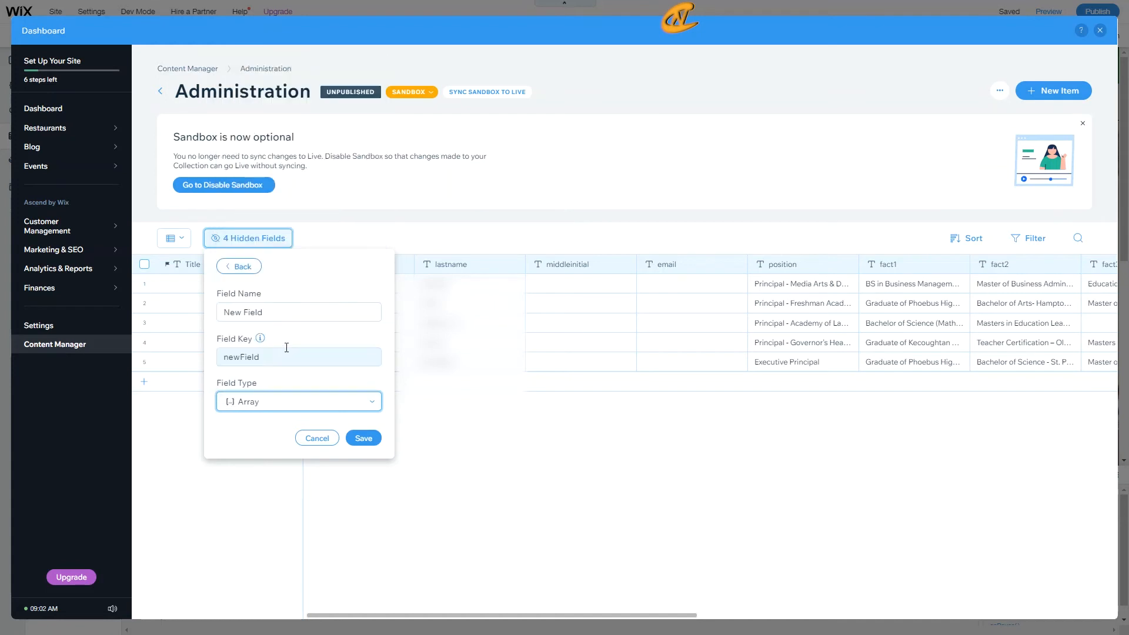
pyautogui.click(238, 402)
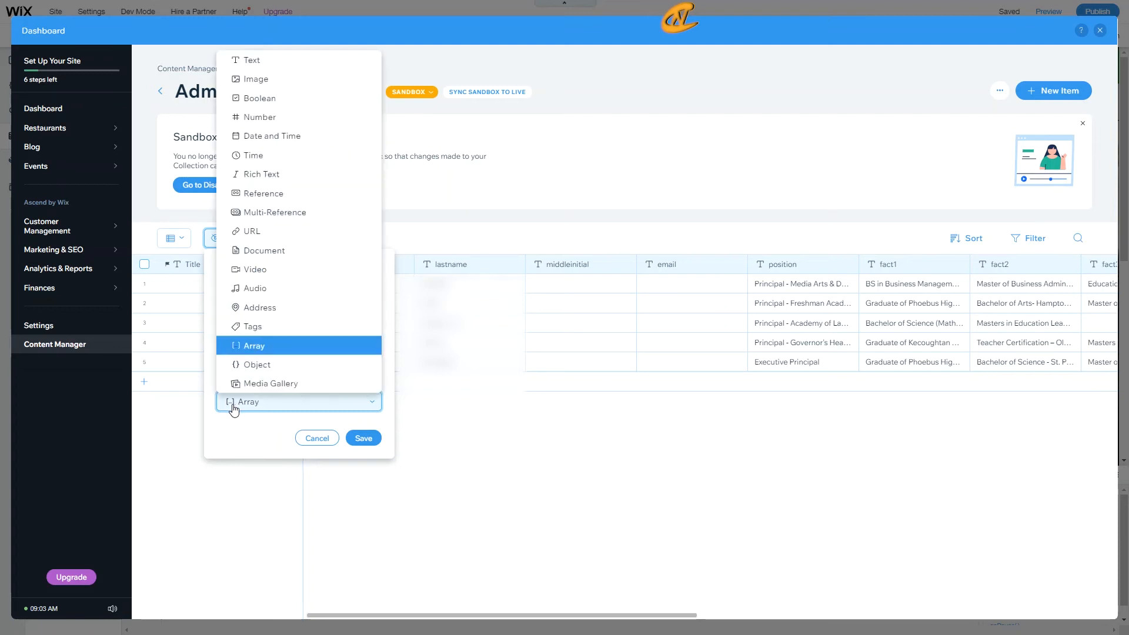
pyautogui.click(284, 333)
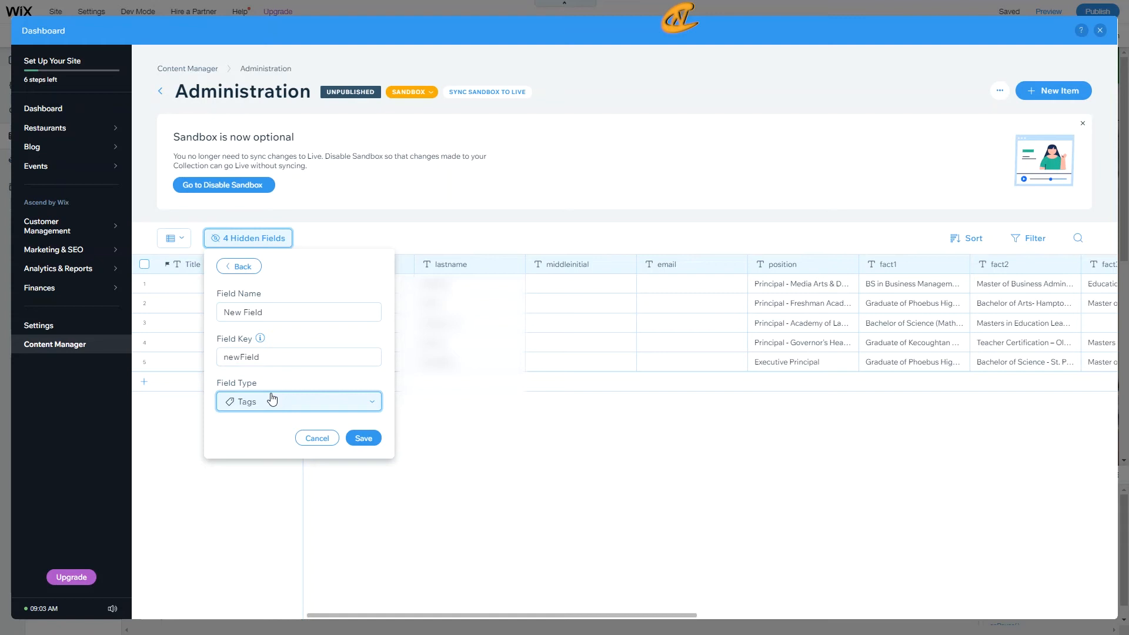
# Step: Set the new field's type to Address and mark it as Personally Identifiable Information
pyautogui.click(271, 400)
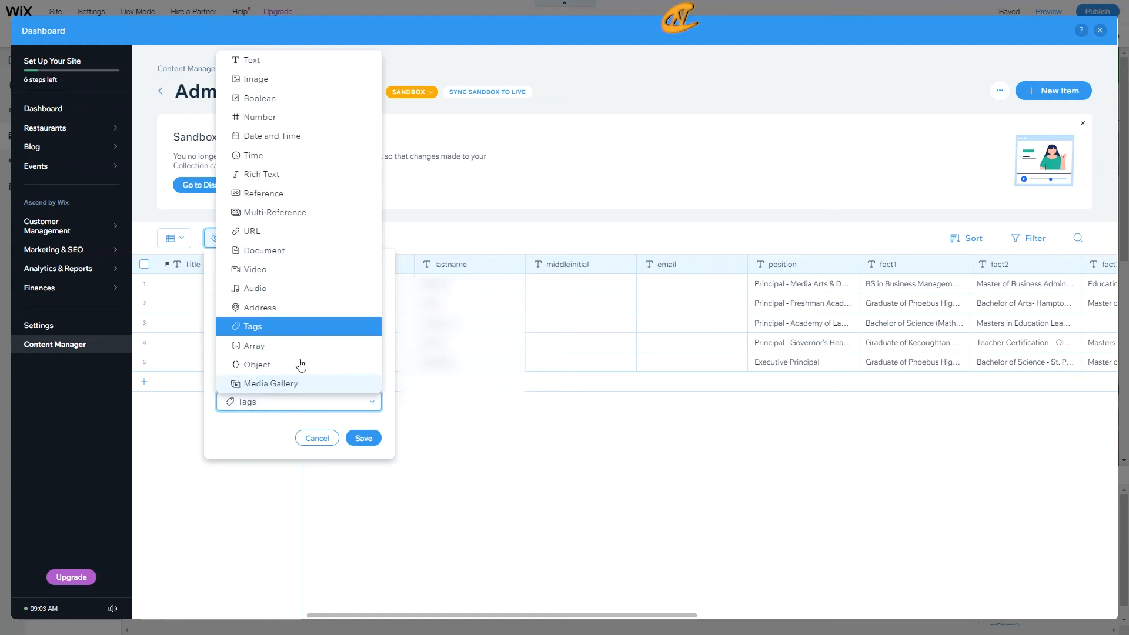
pyautogui.click(286, 307)
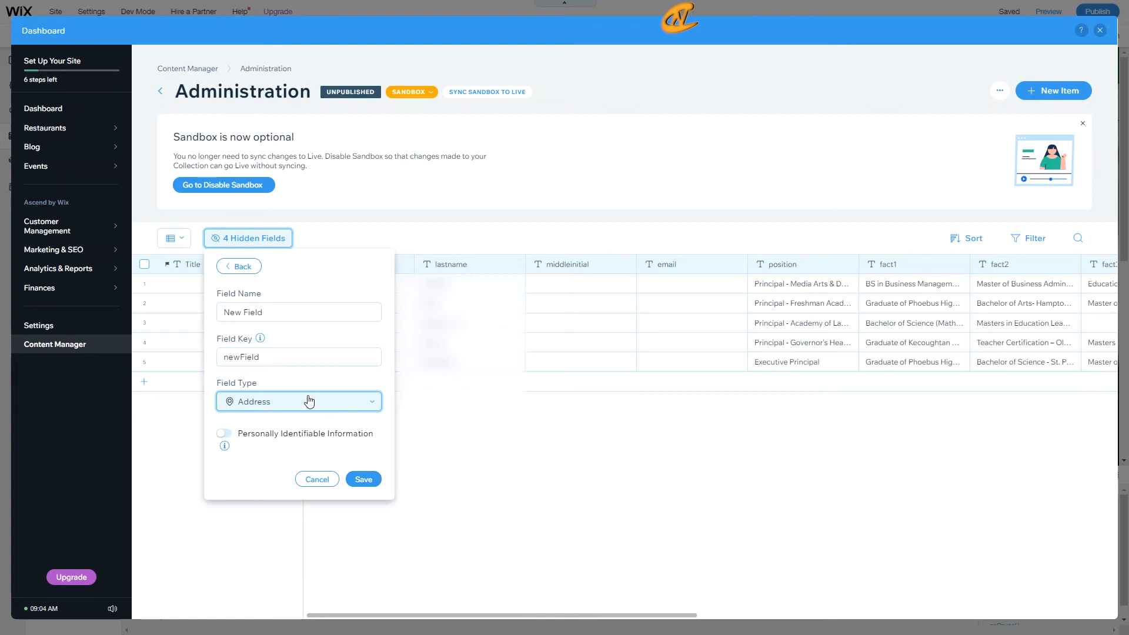
pyautogui.click(300, 408)
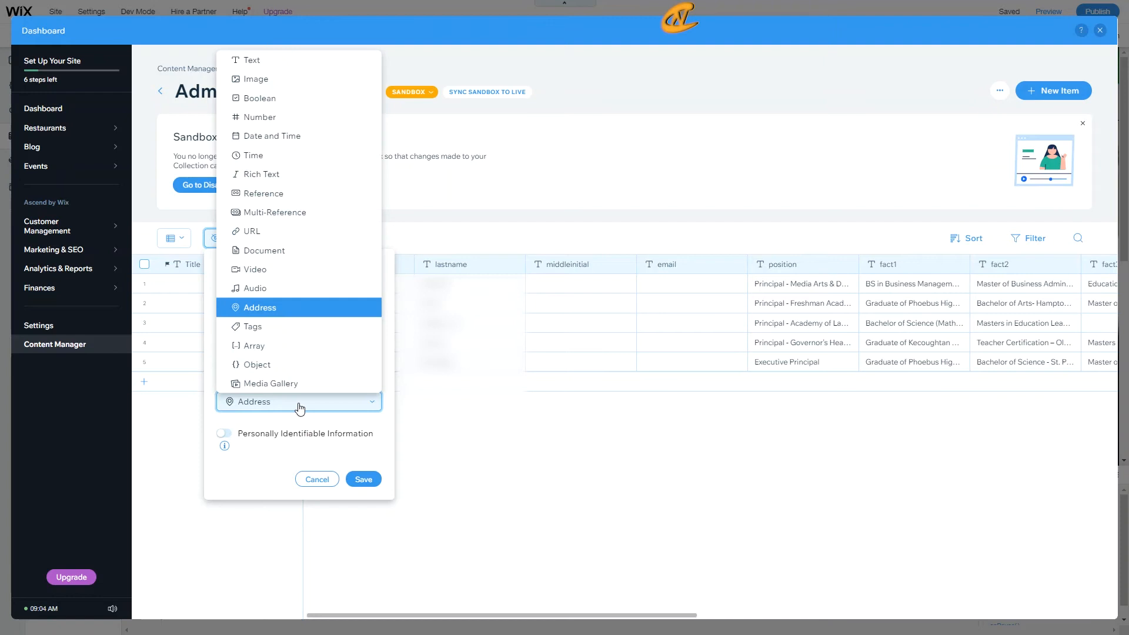
pyautogui.click(297, 406)
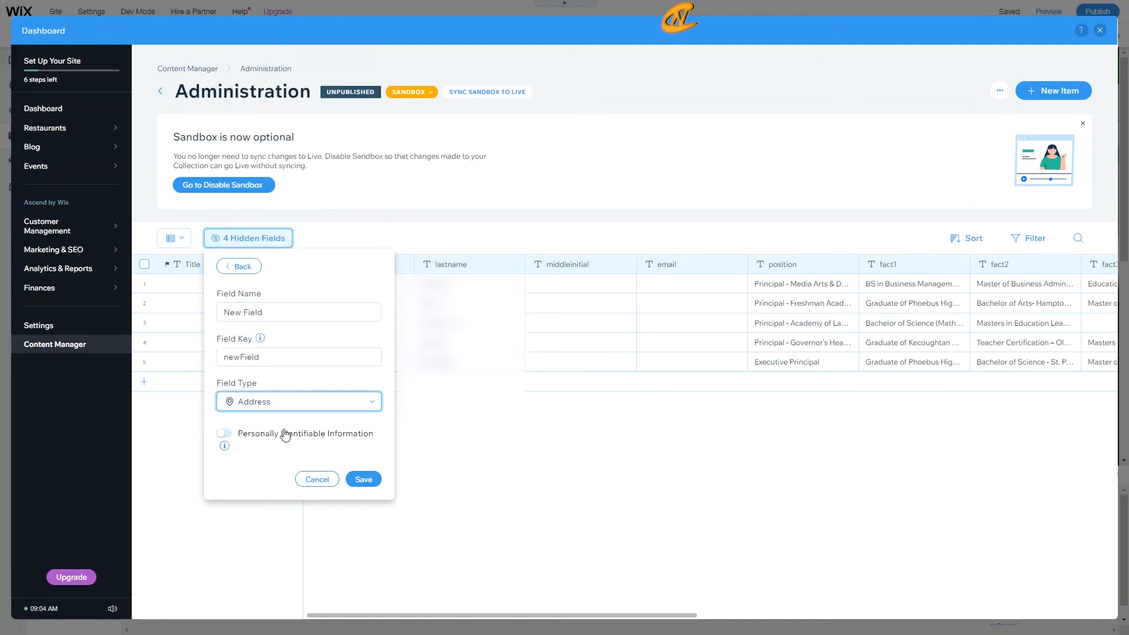
pyautogui.click(224, 434)
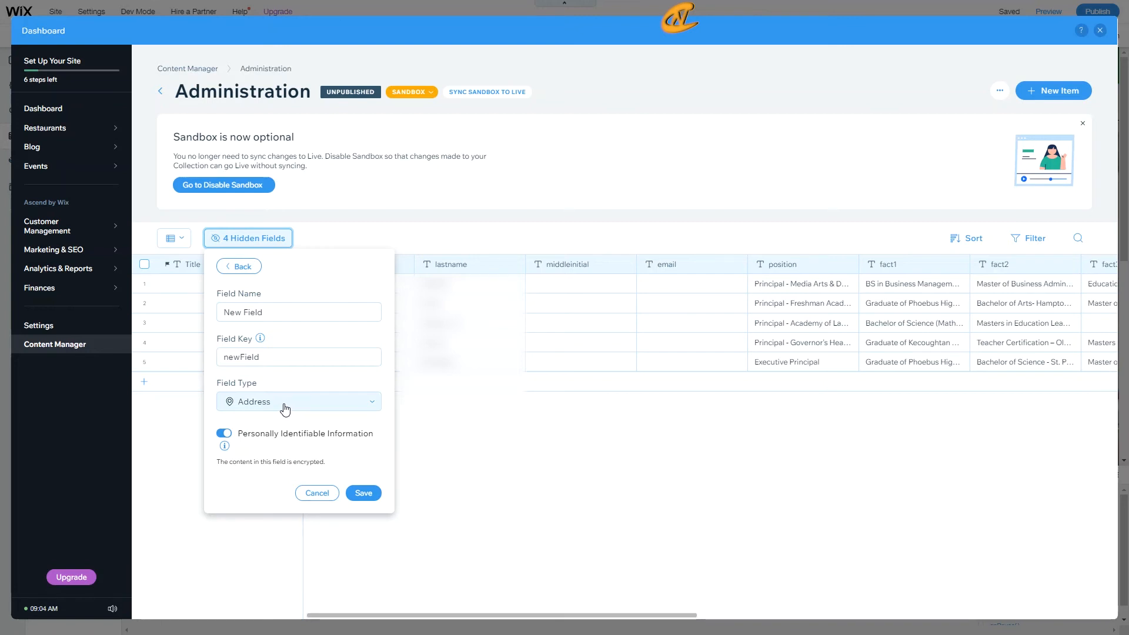
# Step: Switch the field type back to Text, and return to the Content Manager overview without saving the field
pyautogui.click(332, 409)
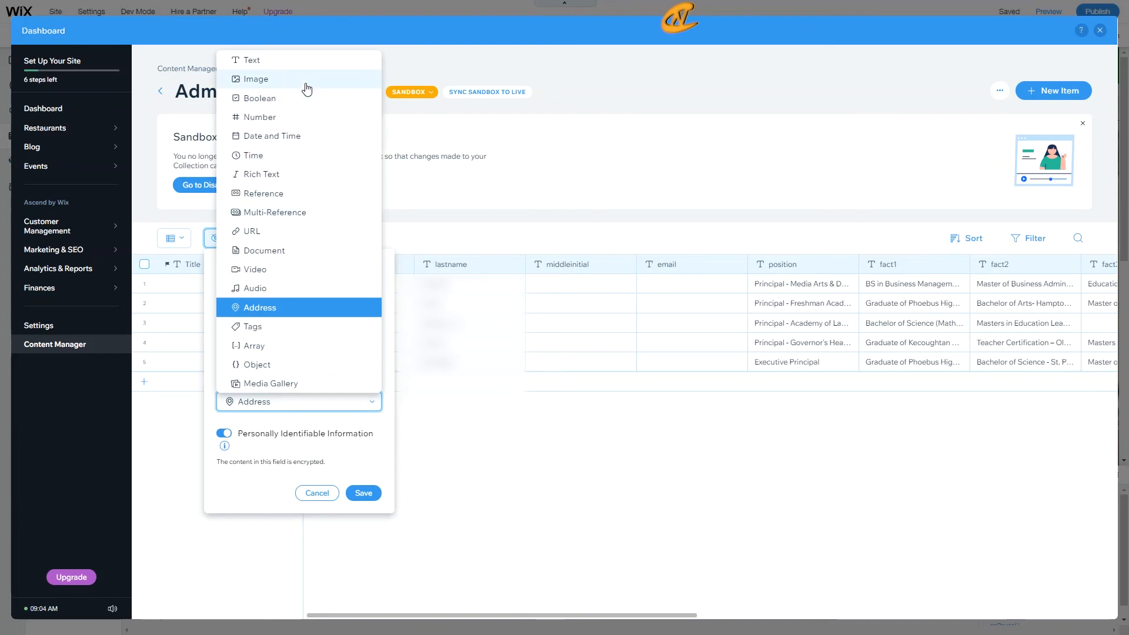
pyautogui.click(302, 62)
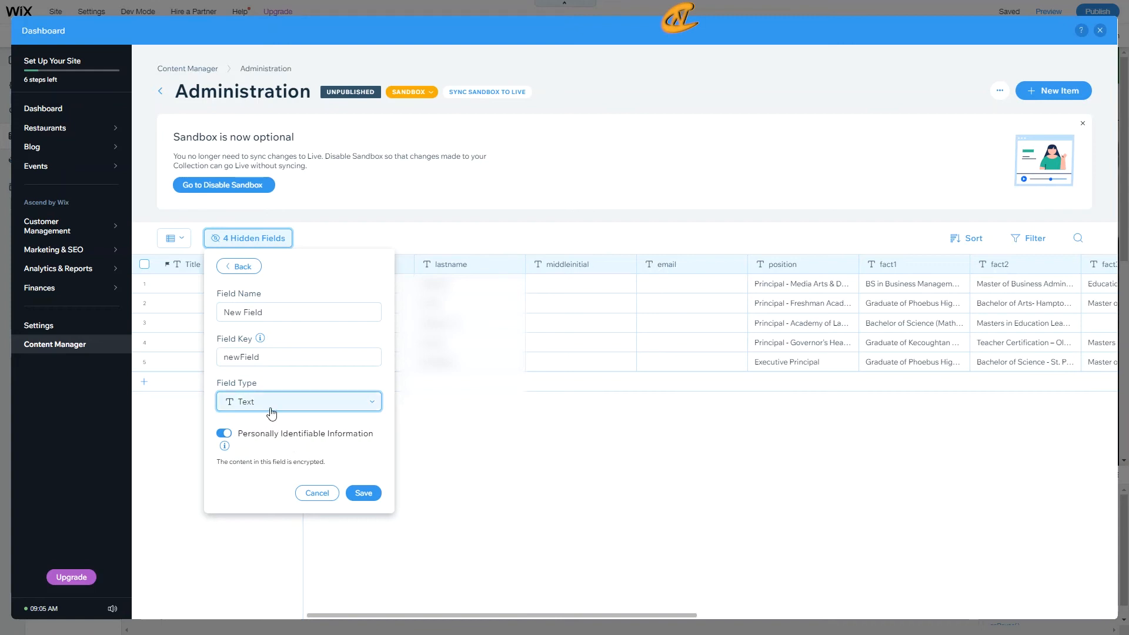
pyautogui.click(377, 243)
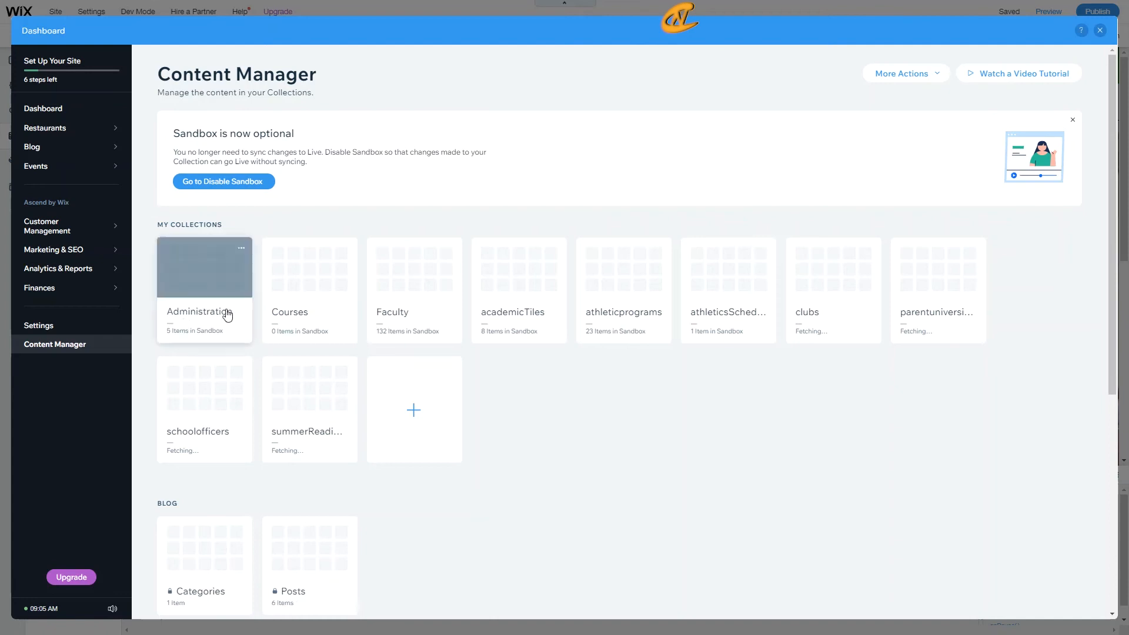
# Step: Look through the Content Manager's own collections and its Blog, Events and Marketing collections
pyautogui.scroll(-1, 328, 435)
pyautogui.scroll(-2, 306, 432)
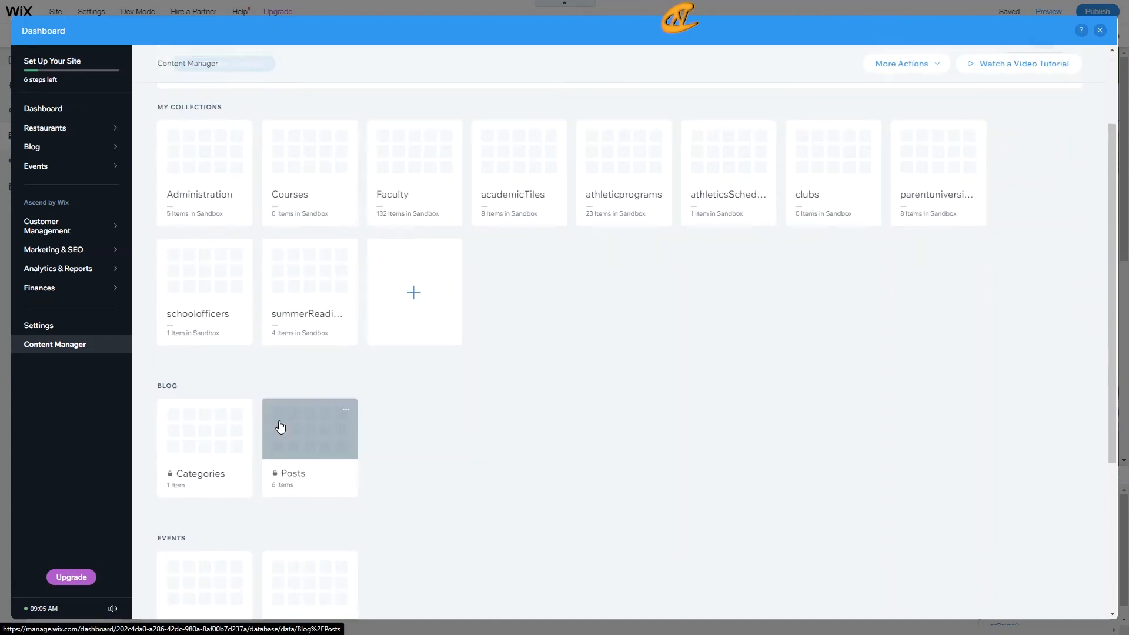
pyautogui.scroll(-3, 223, 423)
pyautogui.scroll(-1, 207, 431)
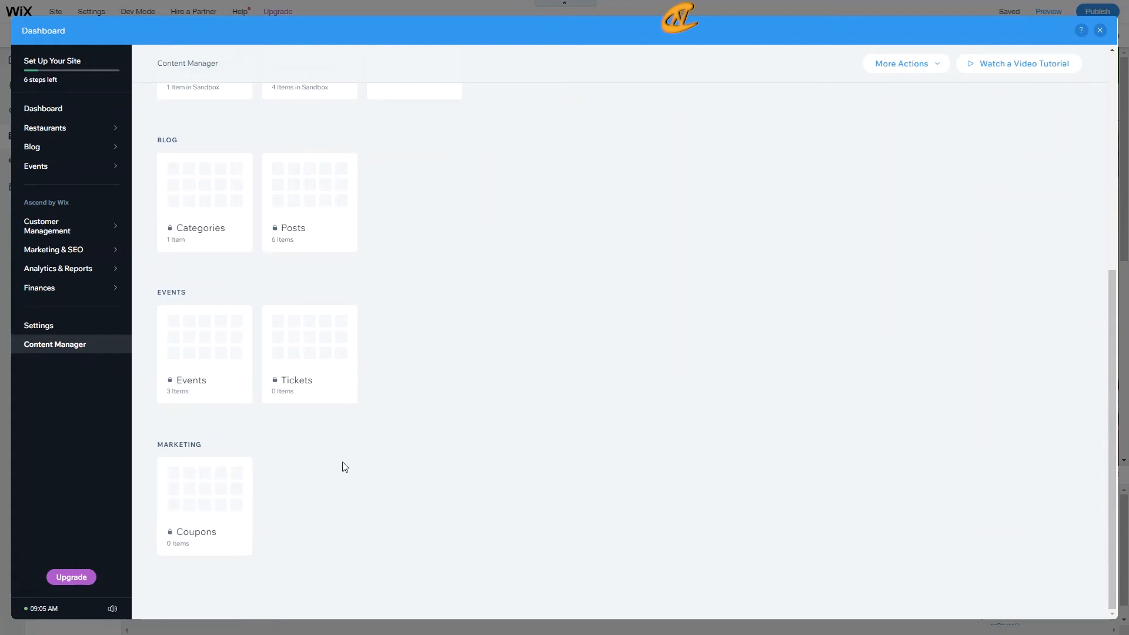
pyautogui.scroll(1, 325, 438)
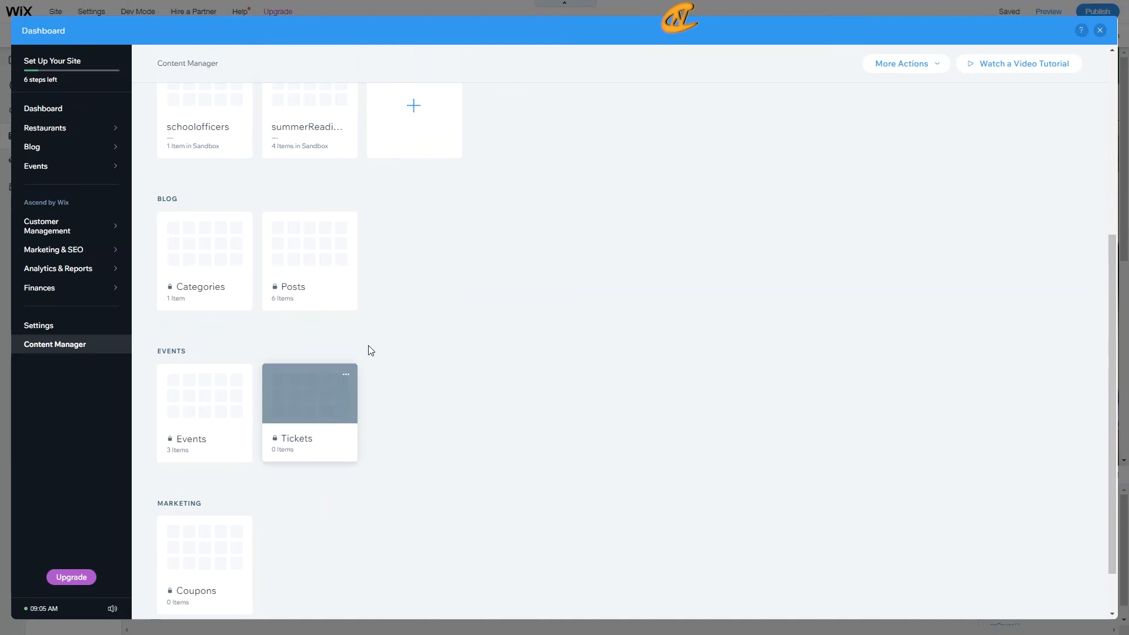
pyautogui.scroll(5, 359, 372)
pyautogui.scroll(-4, 354, 327)
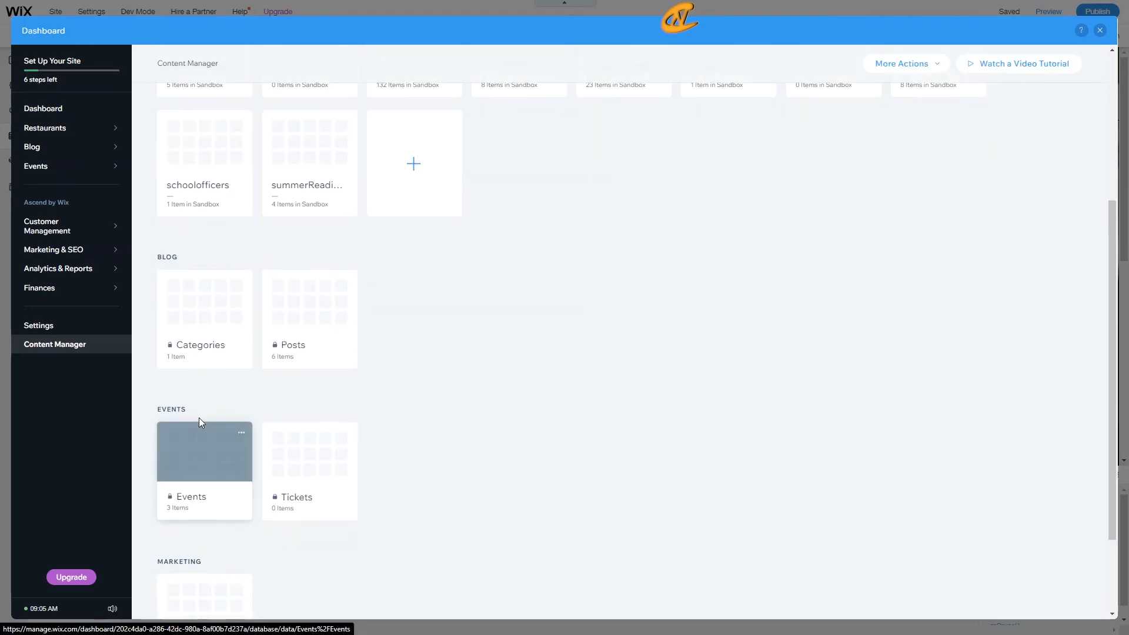
pyautogui.scroll(-2, 267, 488)
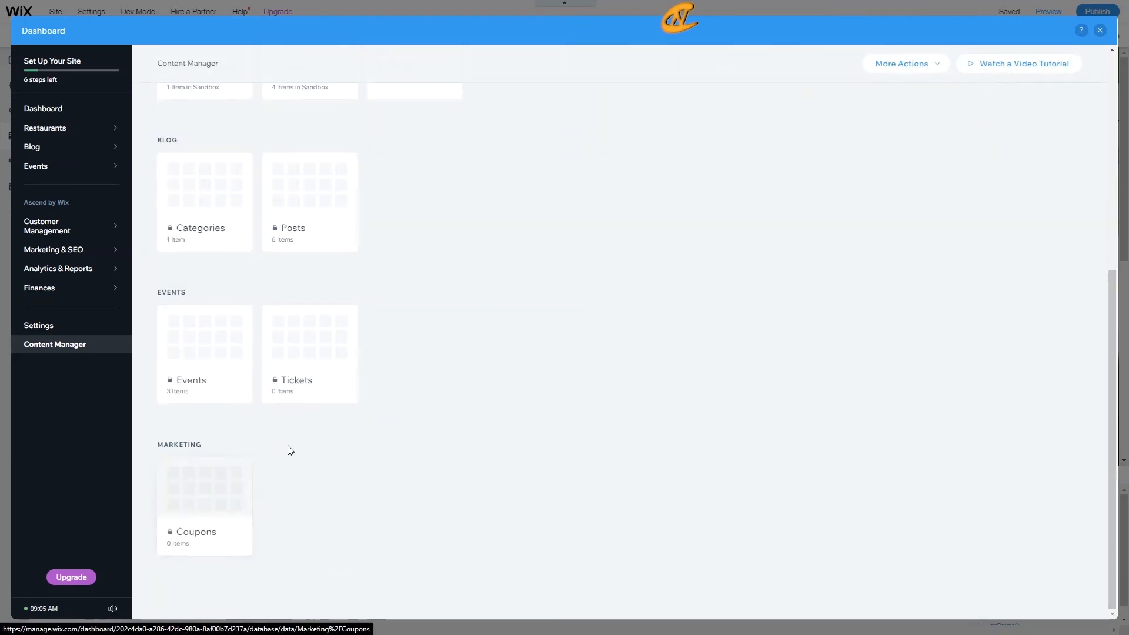
pyautogui.scroll(1, 400, 388)
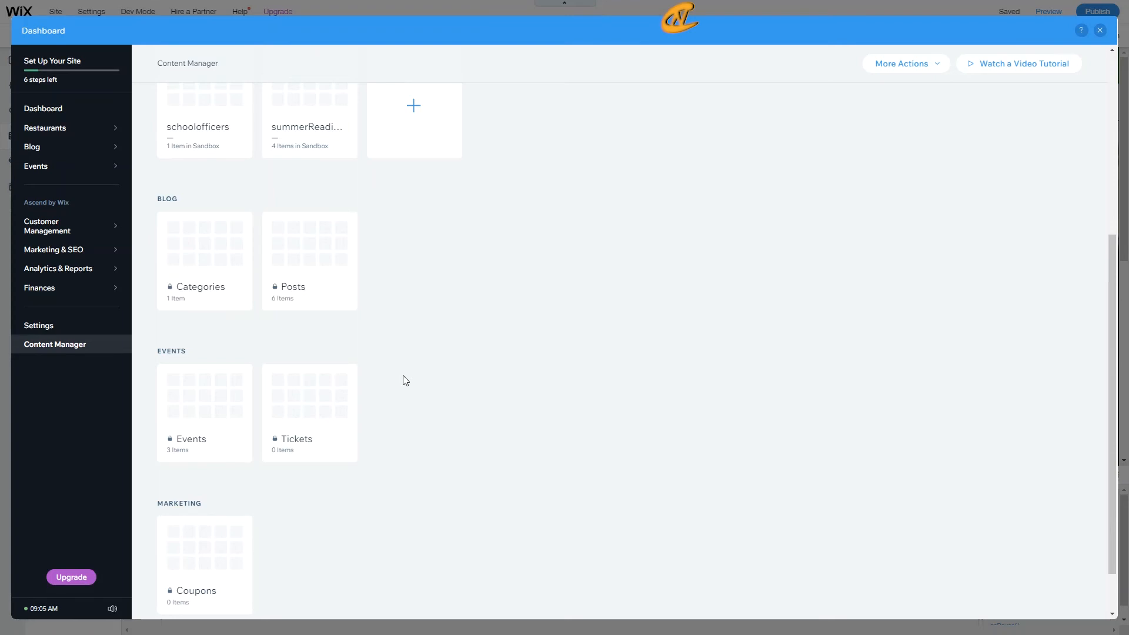
pyautogui.scroll(3, 399, 379)
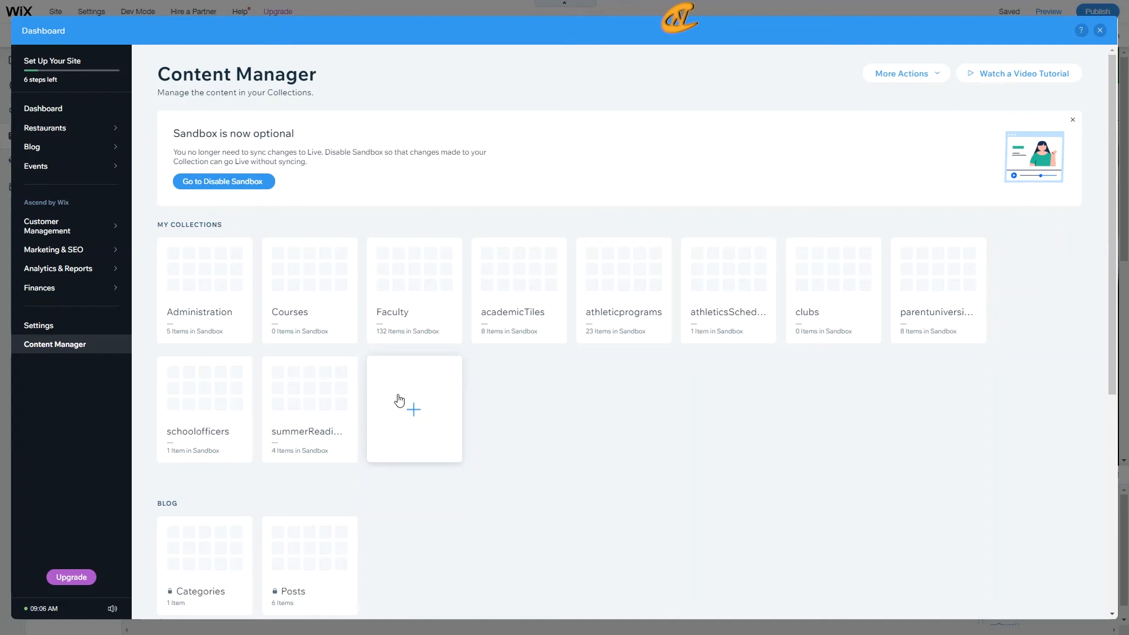
# Step: Start creating a new content collection and enter content_Manager as its collection ID
pyautogui.click(433, 426)
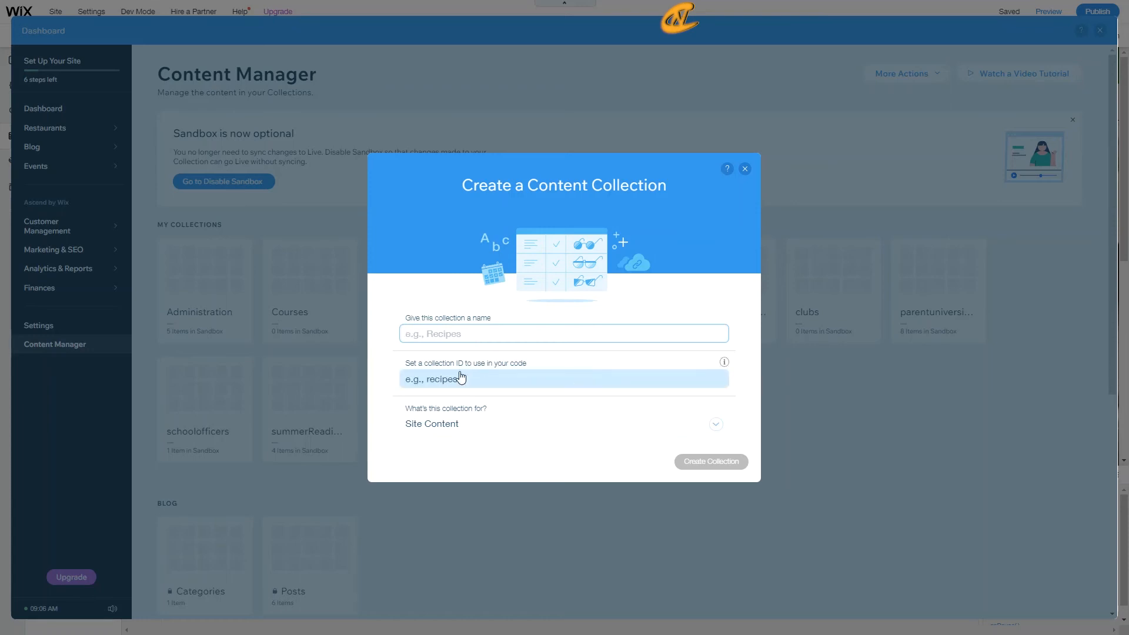
pyautogui.click(435, 377)
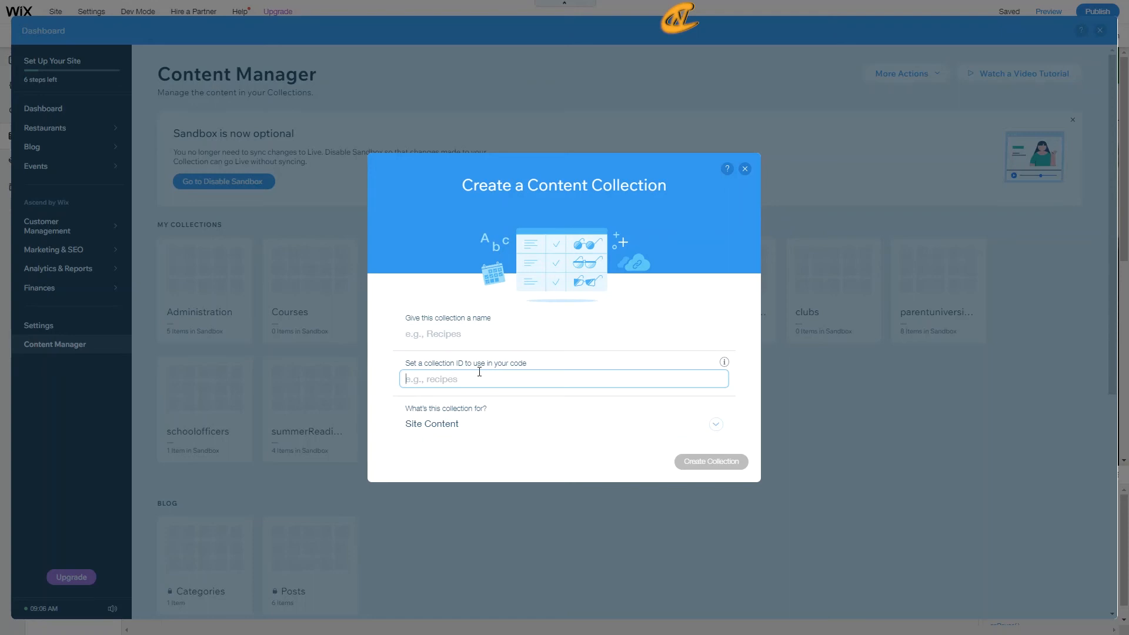
pyautogui.write('content_Managa')
pyautogui.press('BackSpace')
pyautogui.write('er')
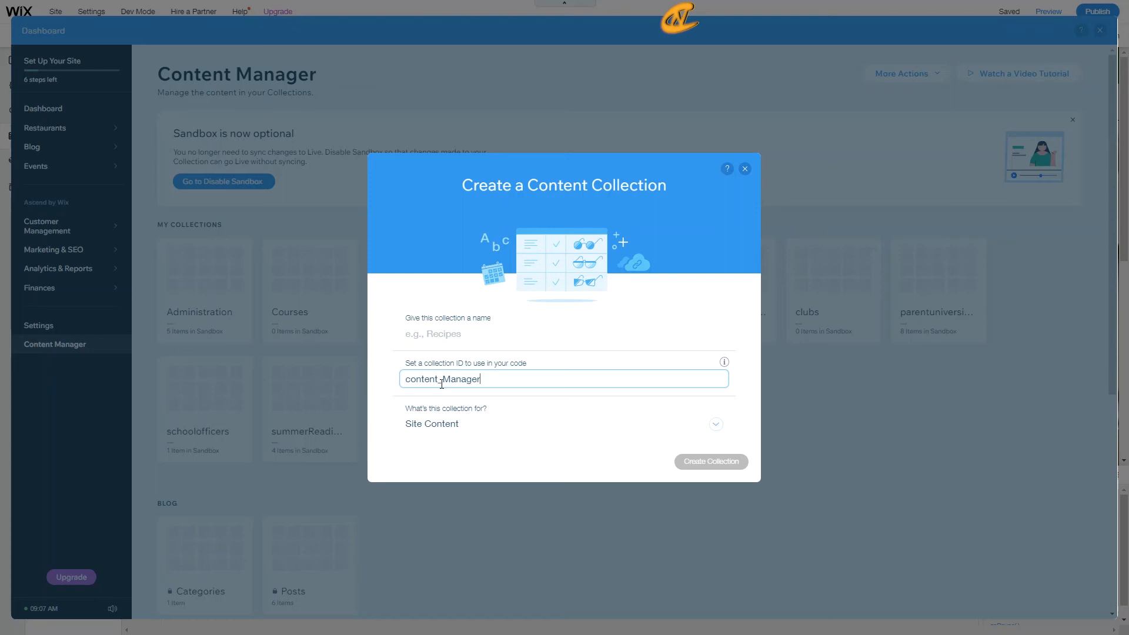
# Step: Change the new collection's ID to the lowercase, hyphenated form content-manager
pyautogui.click(442, 381)
pyautogui.press('BackSpace')
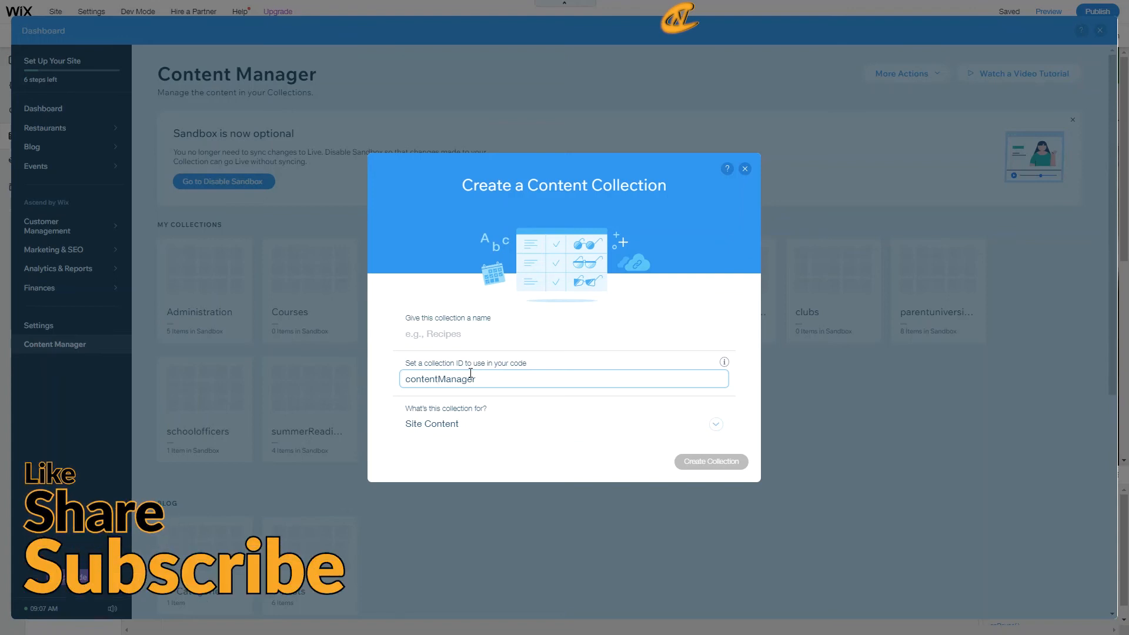
pyautogui.press('Delete')
pyautogui.write('m')
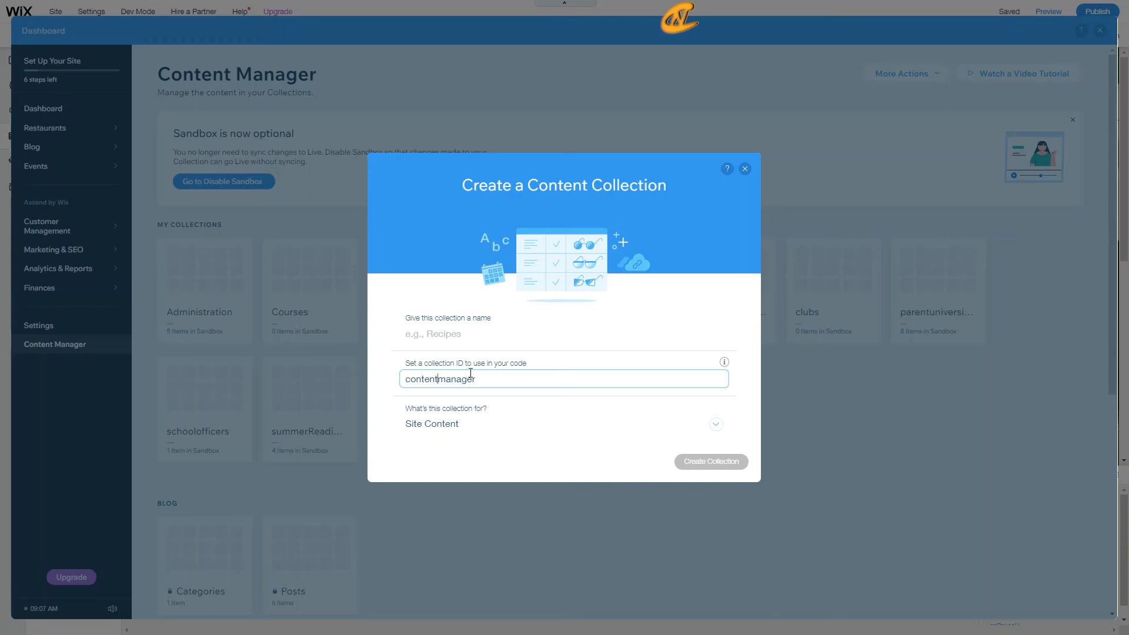
pyautogui.write('-')
pyautogui.click(498, 365)
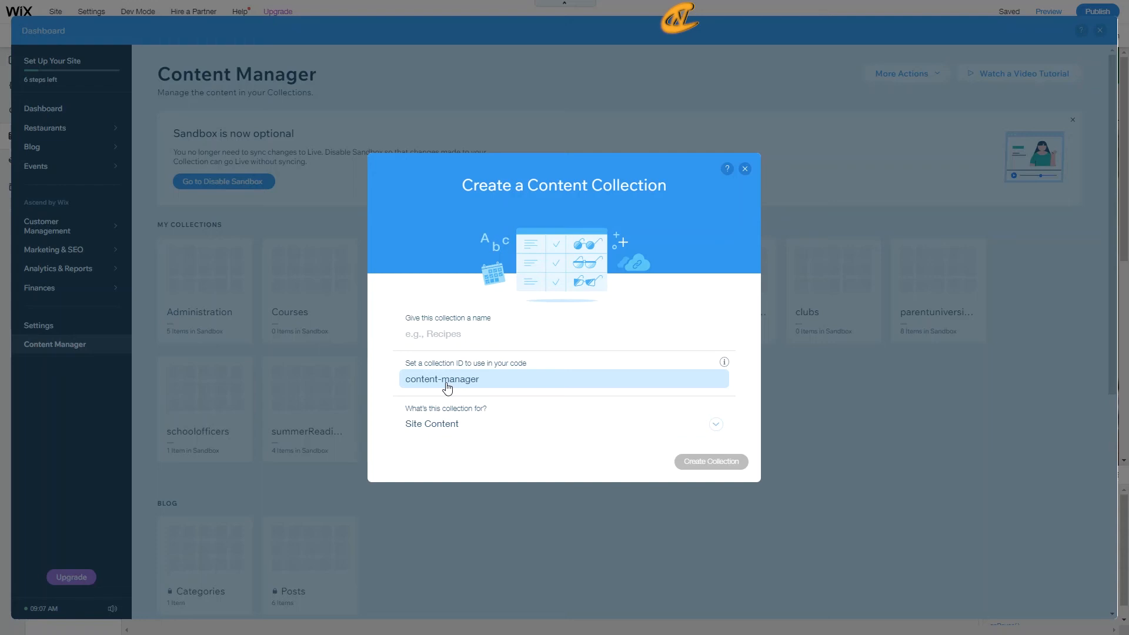
# Step: Change the collection ID to contentmanager, try an underscore between the words, and discard the new collection
pyautogui.click(445, 384)
pyautogui.click(442, 377)
pyautogui.press('BackSpace')
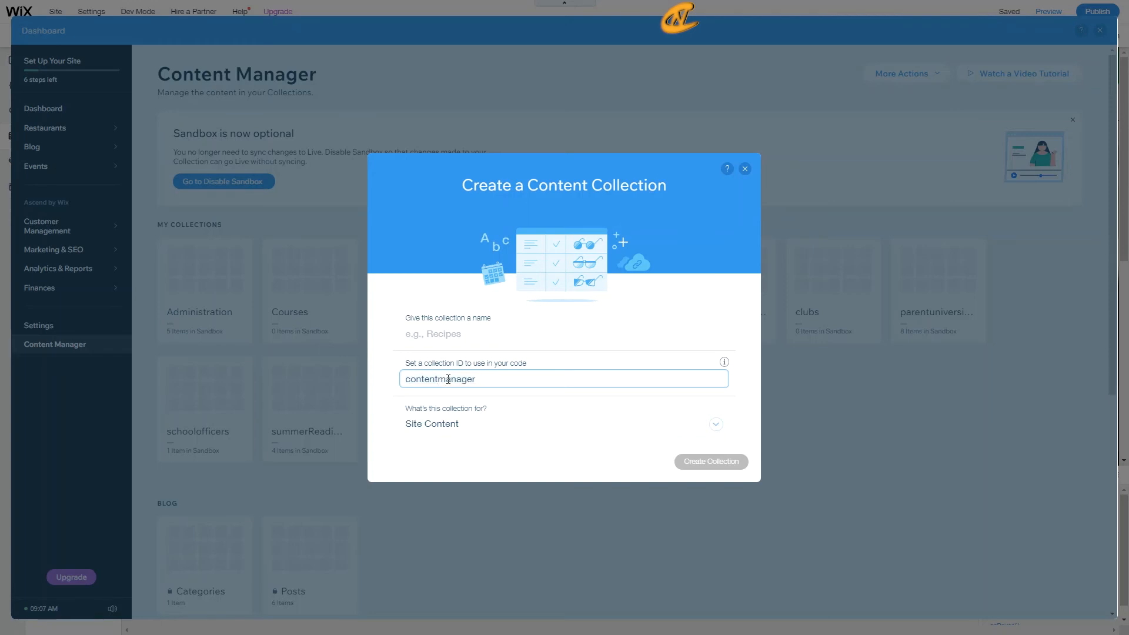
pyautogui.write('_')
pyautogui.press('BackSpace')
pyautogui.click(744, 170)
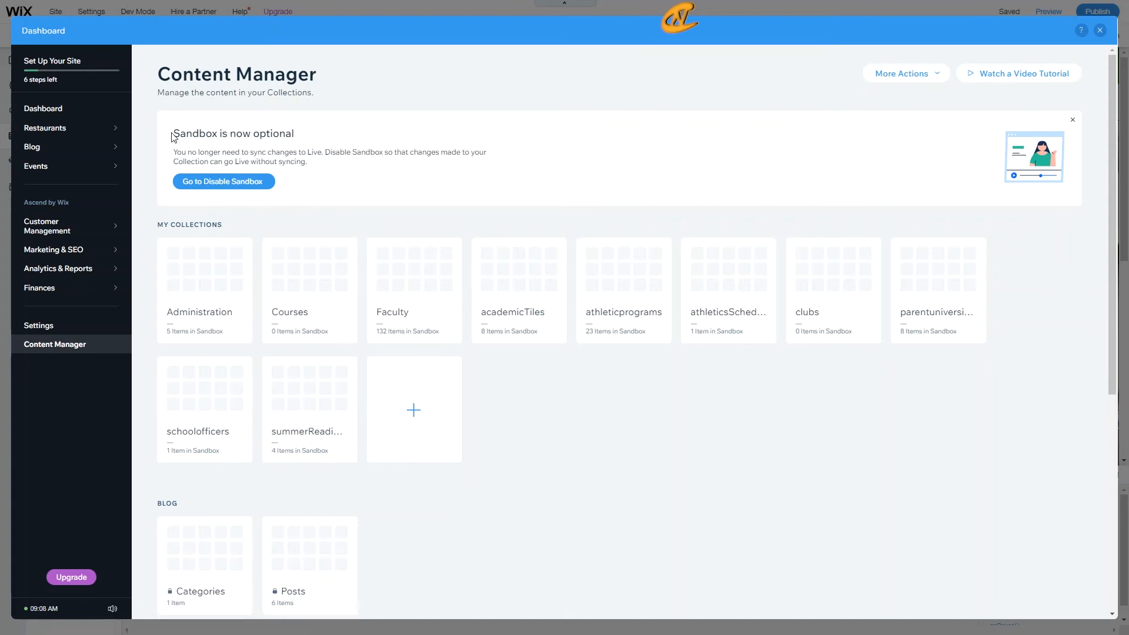
# Step: Read the Content Manager notice about the Sandbox being optional and how disabling it affects syncing
pyautogui.moveTo(176, 133); pyautogui.dragTo(315, 139)
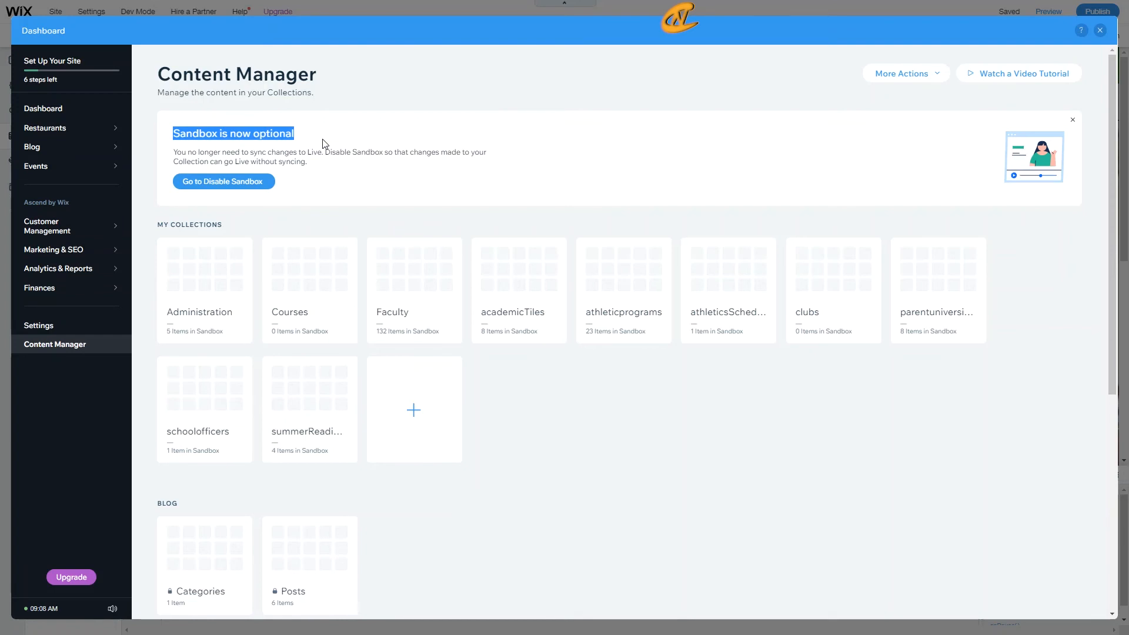
pyautogui.click(347, 168)
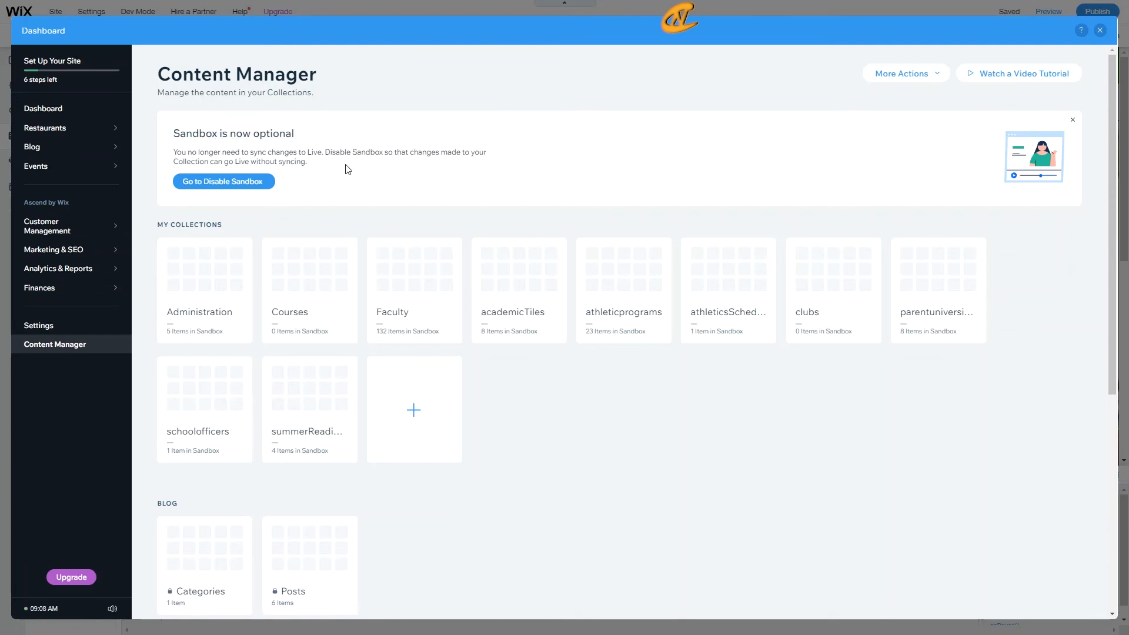
pyautogui.moveTo(179, 150); pyautogui.dragTo(425, 165)
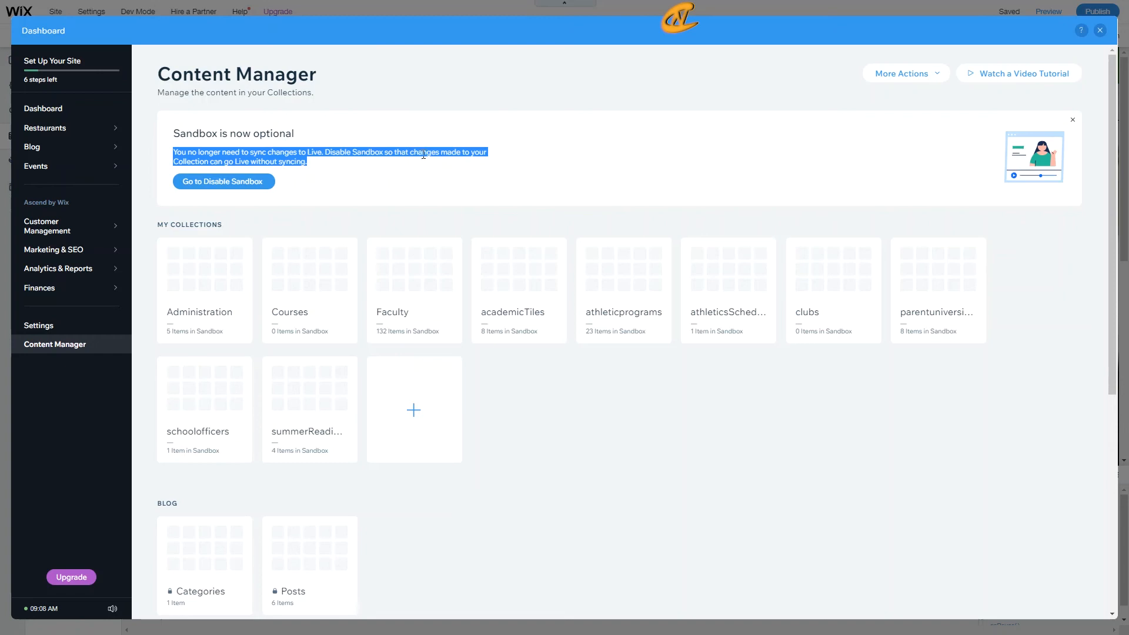
pyautogui.click(426, 156)
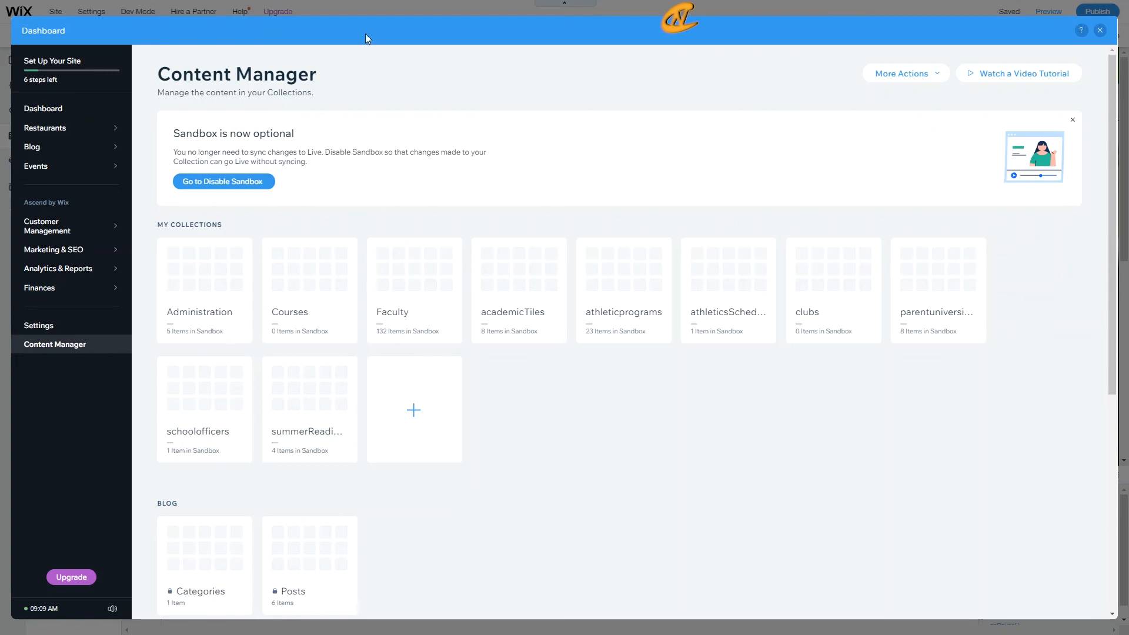
# Step: View the collections' Backups page, read the automatic backup interval, and return to the Content Manager overview
pyautogui.click(924, 77)
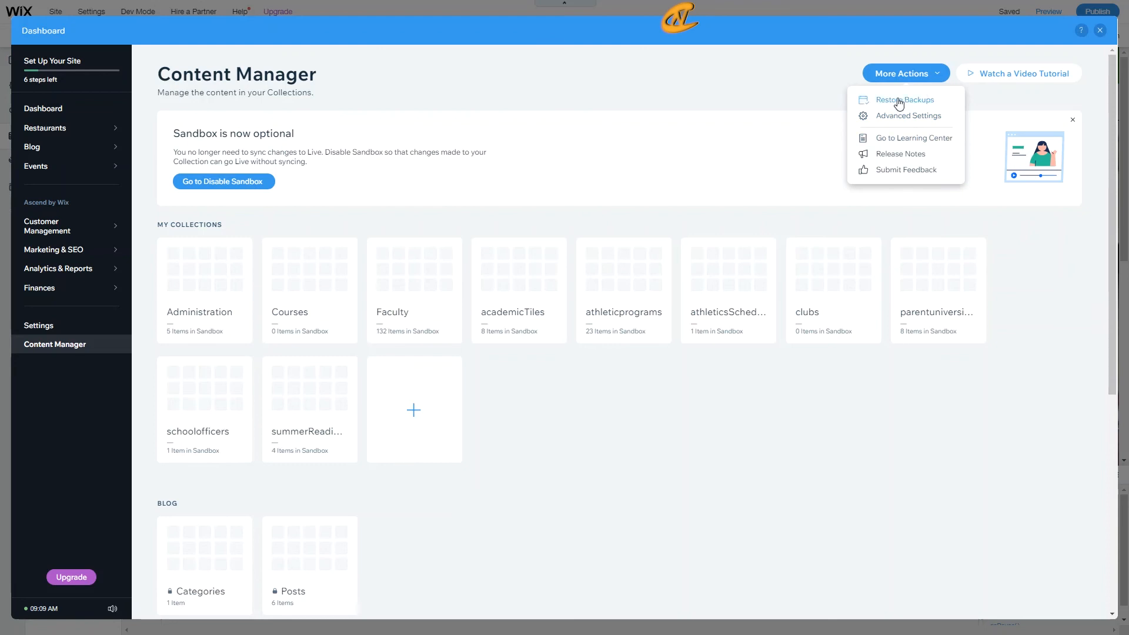
pyautogui.scroll(-5, 776, 305)
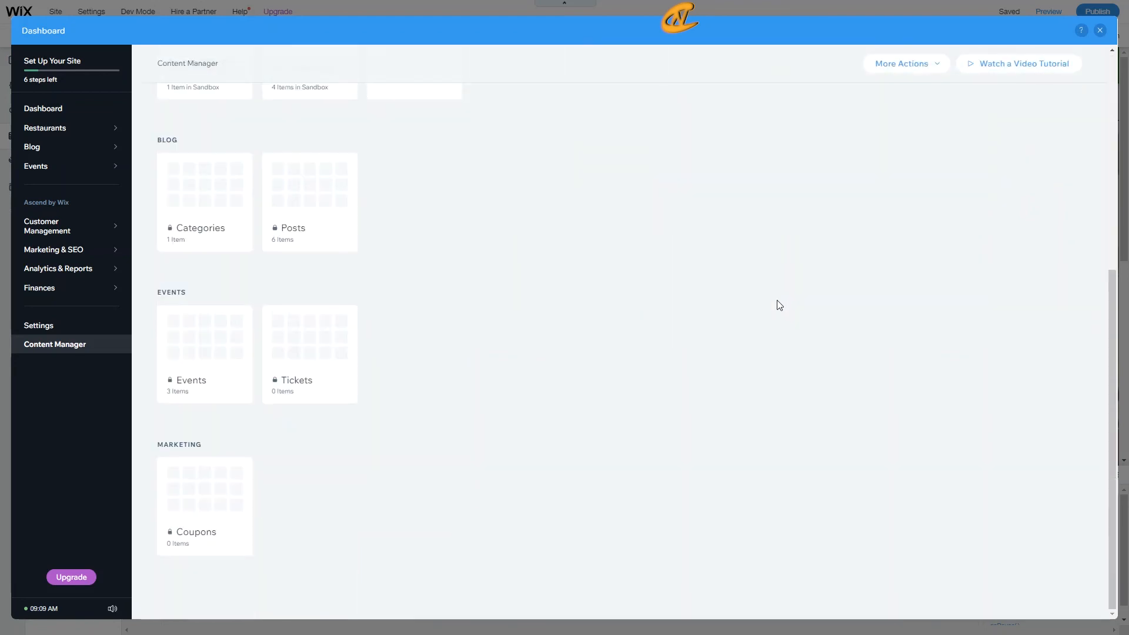
pyautogui.scroll(5, 777, 304)
pyautogui.click(903, 73)
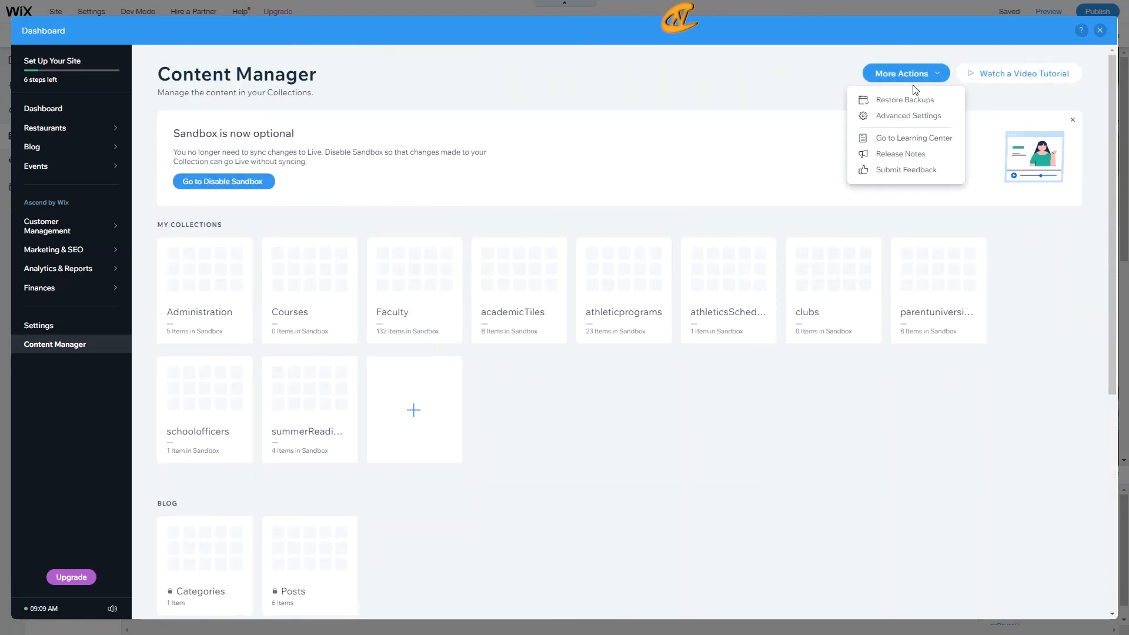
pyautogui.click(908, 105)
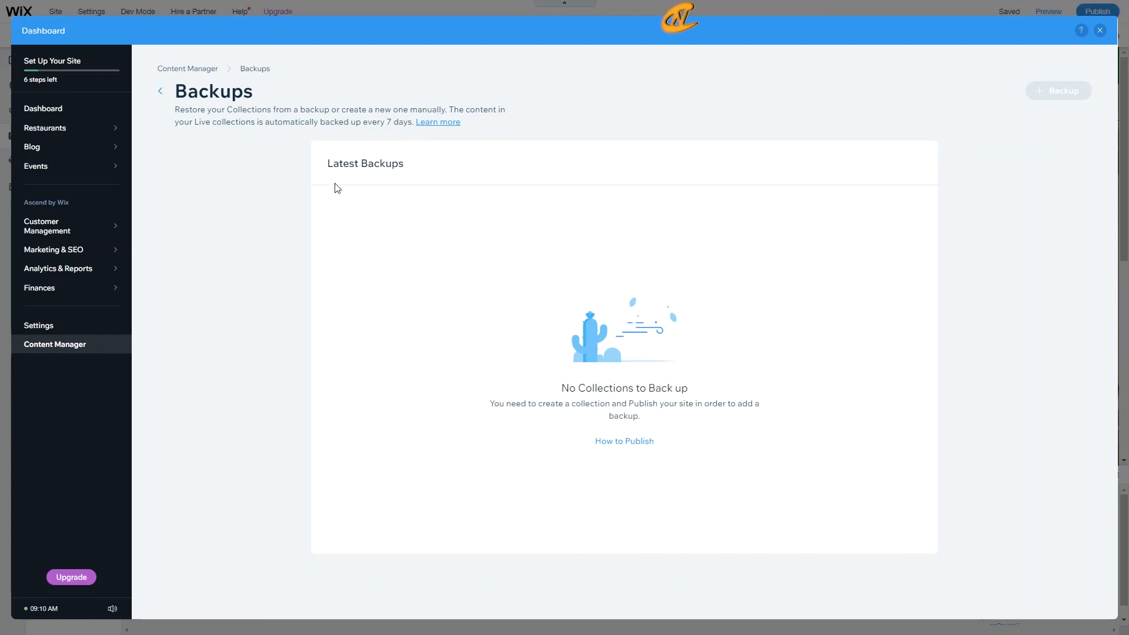
pyautogui.moveTo(351, 122); pyautogui.dragTo(408, 122)
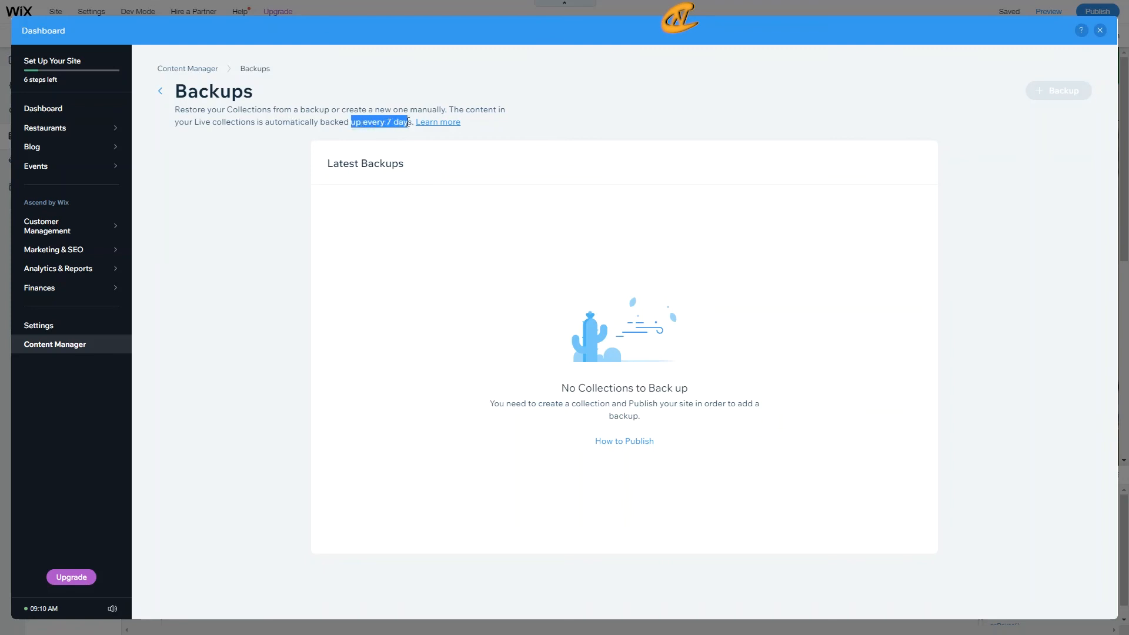
pyautogui.click(344, 125)
pyautogui.click(162, 93)
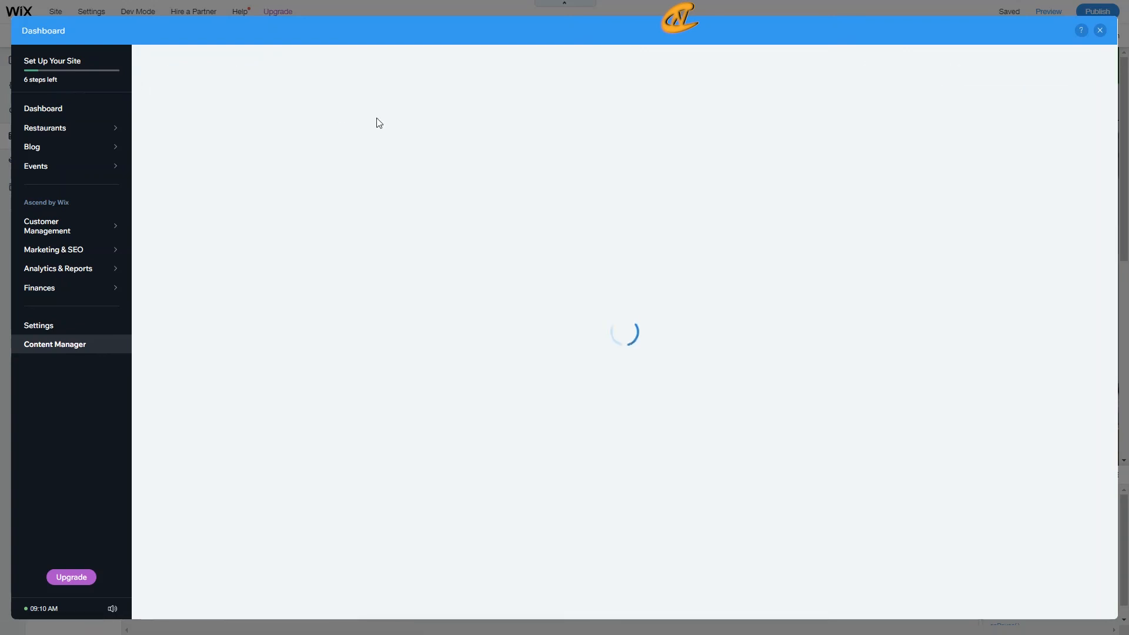
# Step: Review the Sandbox option in the Content Manager's Advanced Settings and return to the overview
pyautogui.click(904, 73)
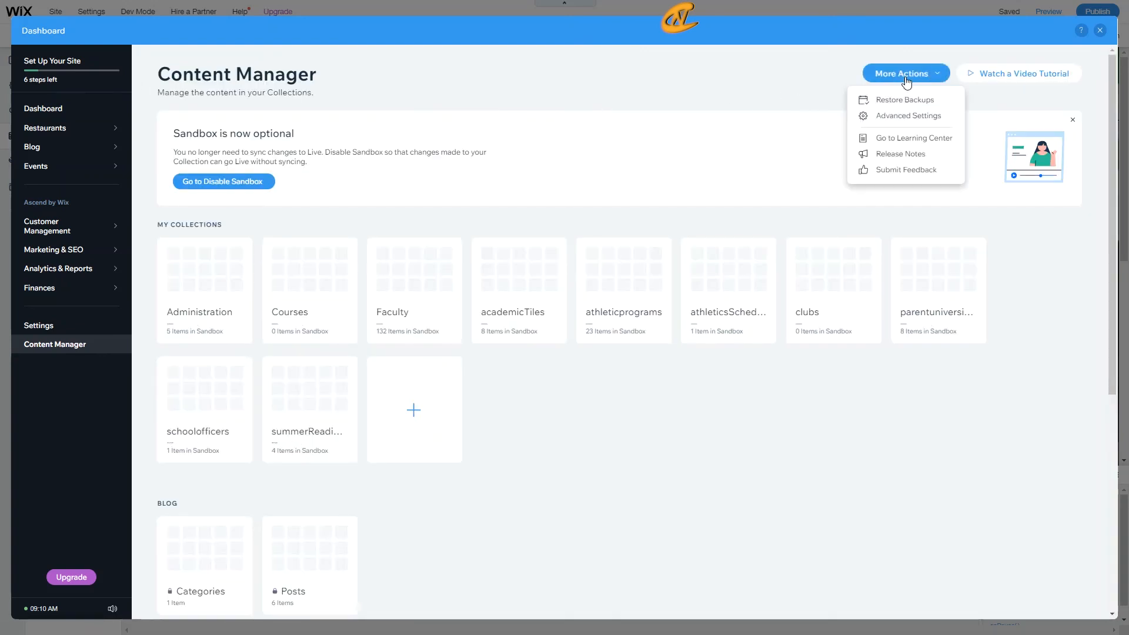
pyautogui.click(911, 120)
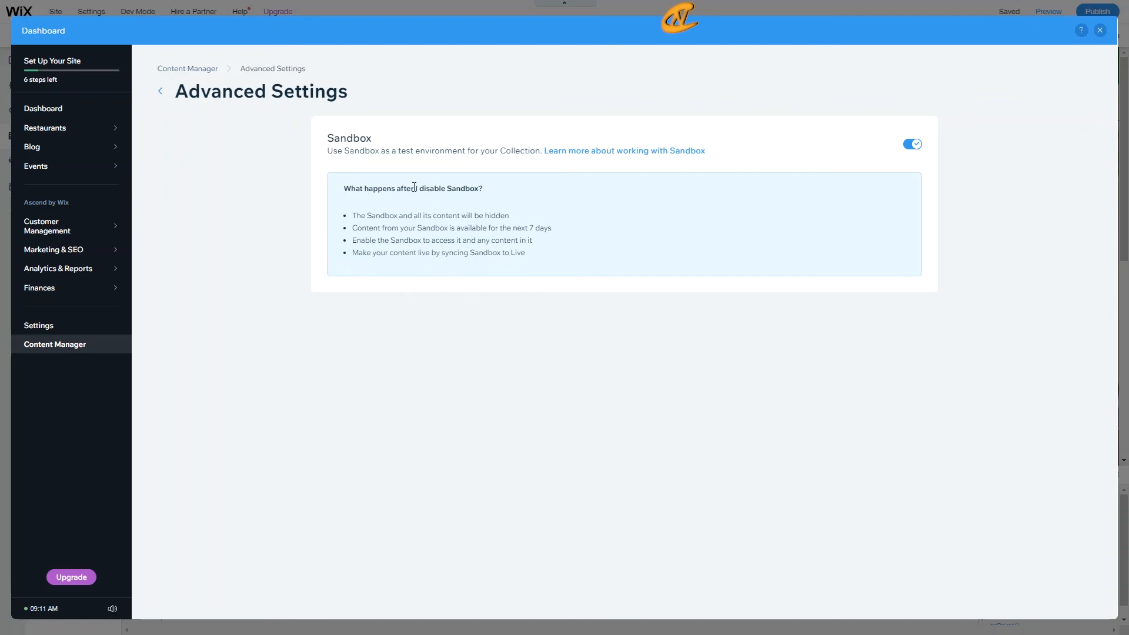
pyautogui.click(167, 98)
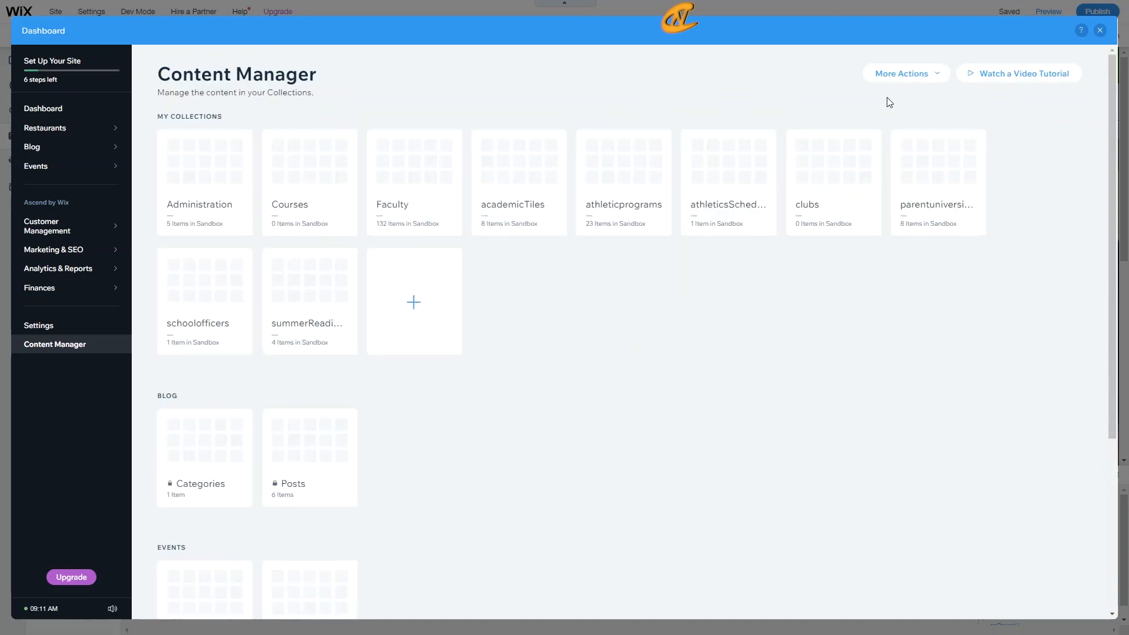
# Step: Read the Content Manager release notes on the optional Sandbox and on Copy and Paste, and close them
pyautogui.click(903, 81)
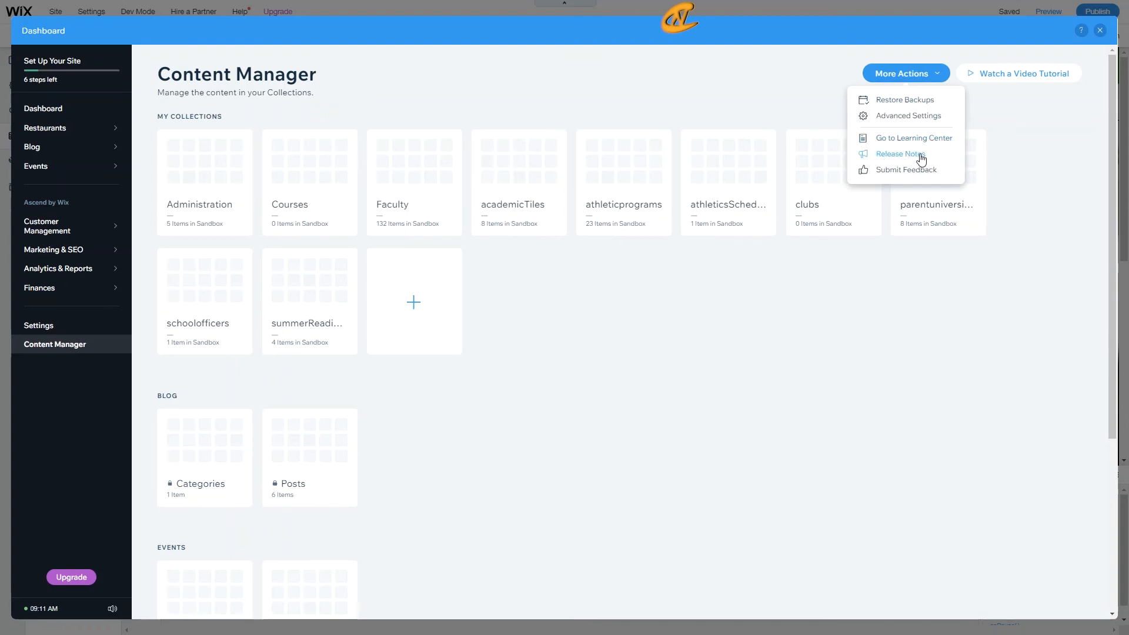
pyautogui.click(885, 158)
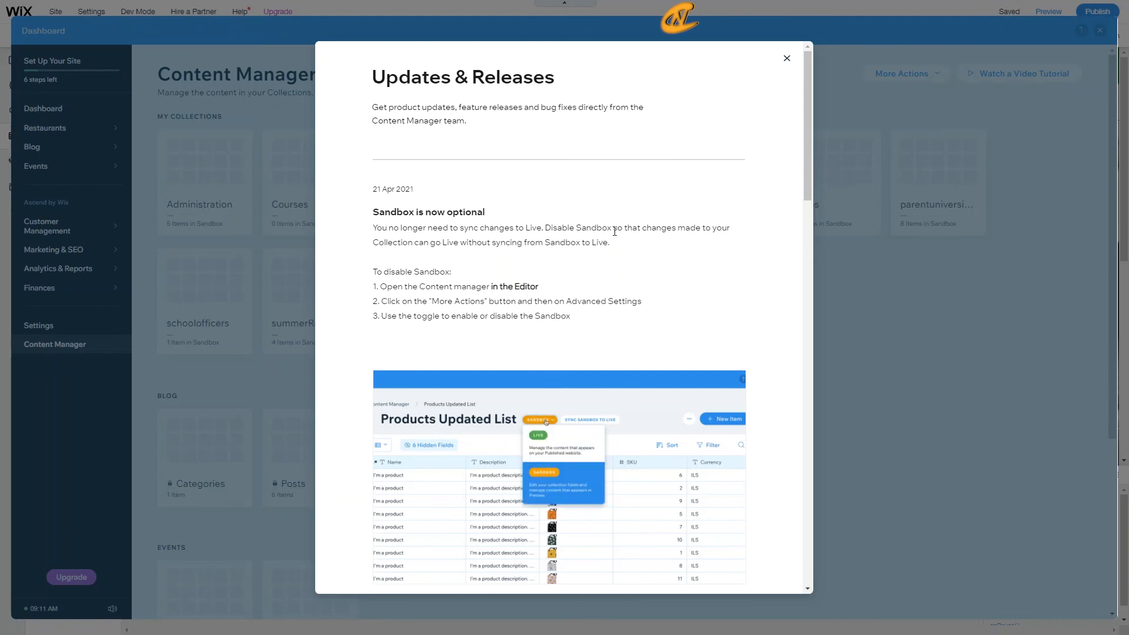
pyautogui.scroll(-1, 588, 214)
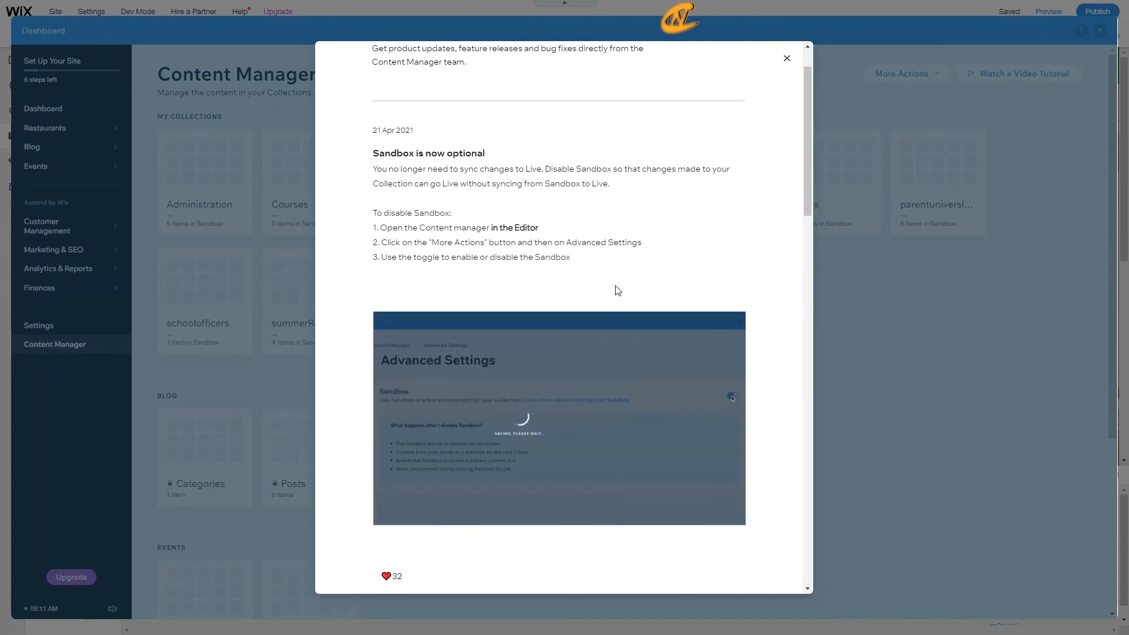
pyautogui.scroll(-2, 615, 281)
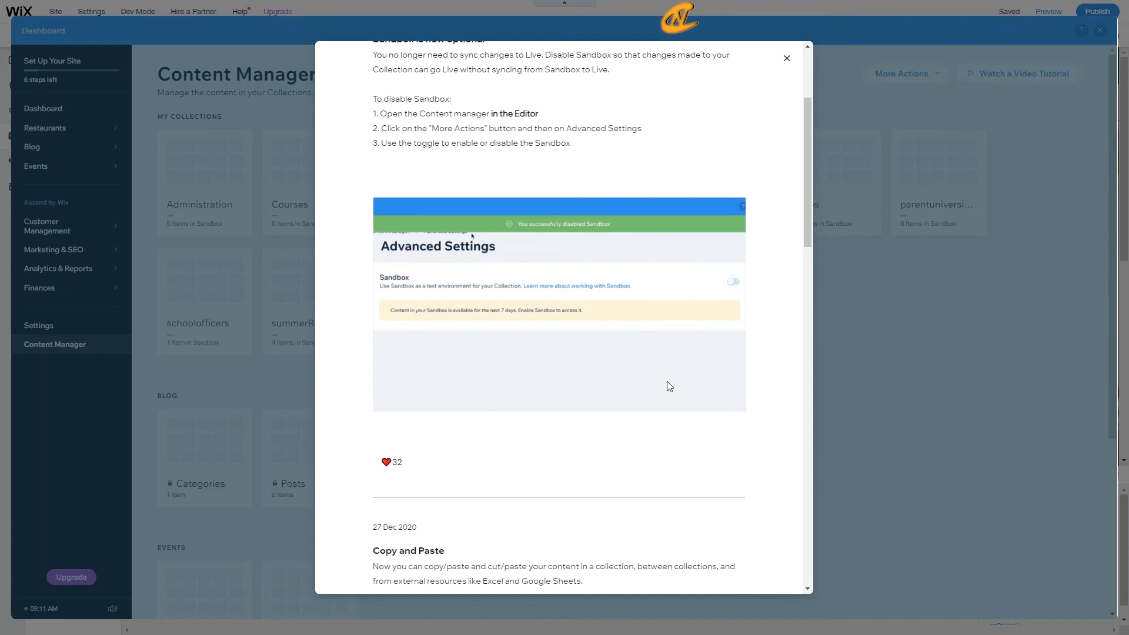
pyautogui.scroll(-1, 762, 288)
pyautogui.scroll(-5, 762, 288)
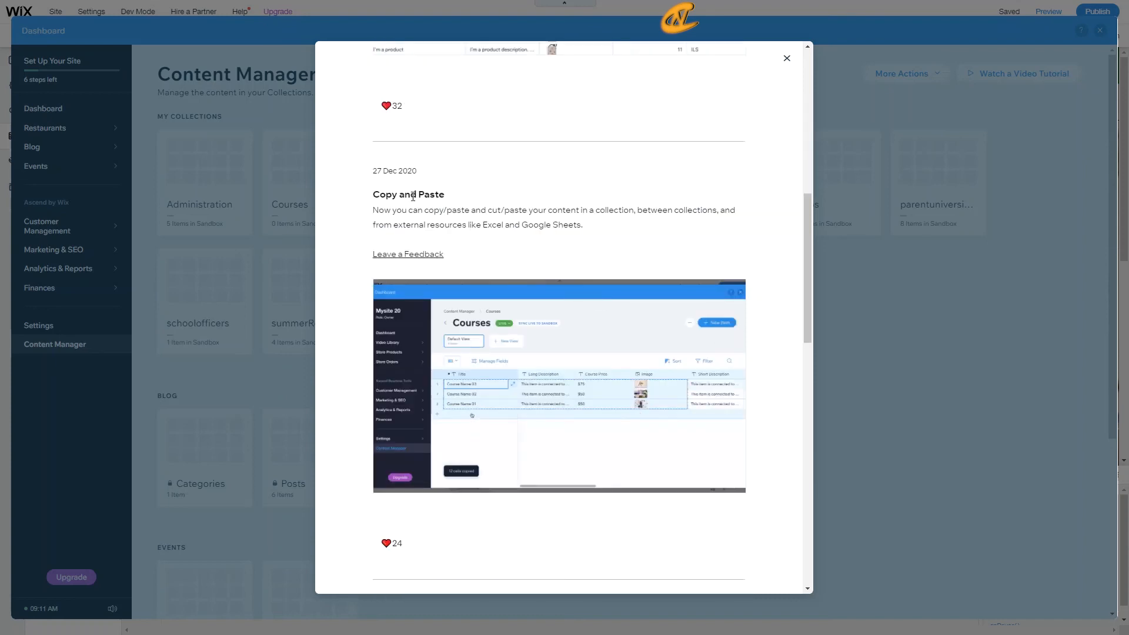
pyautogui.moveTo(420, 171); pyautogui.dragTo(452, 182)
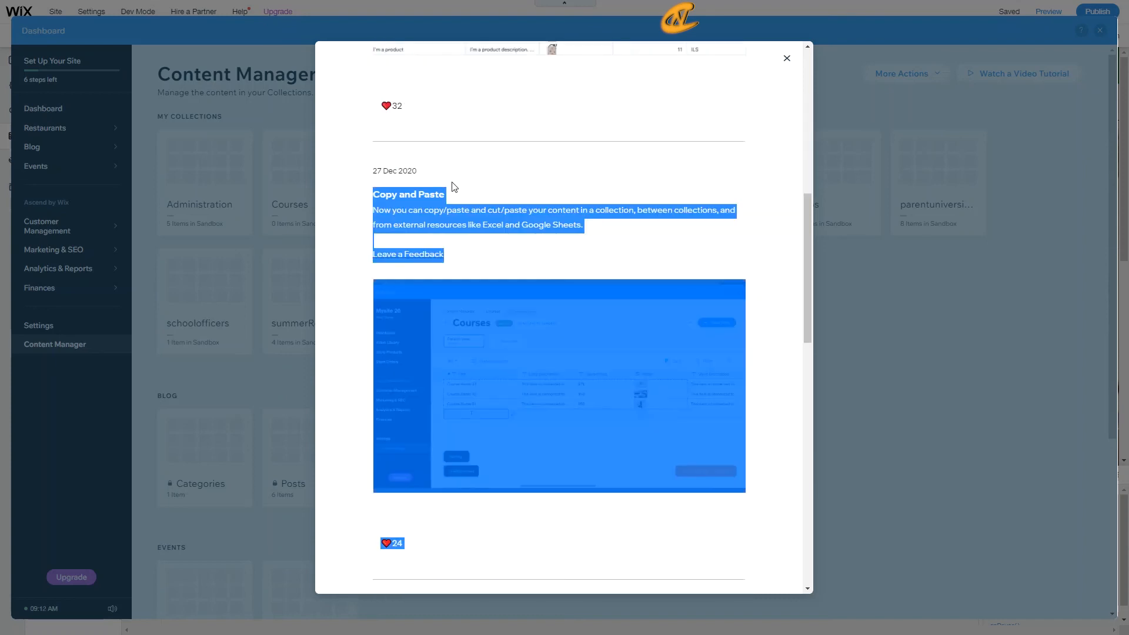
pyautogui.click(471, 184)
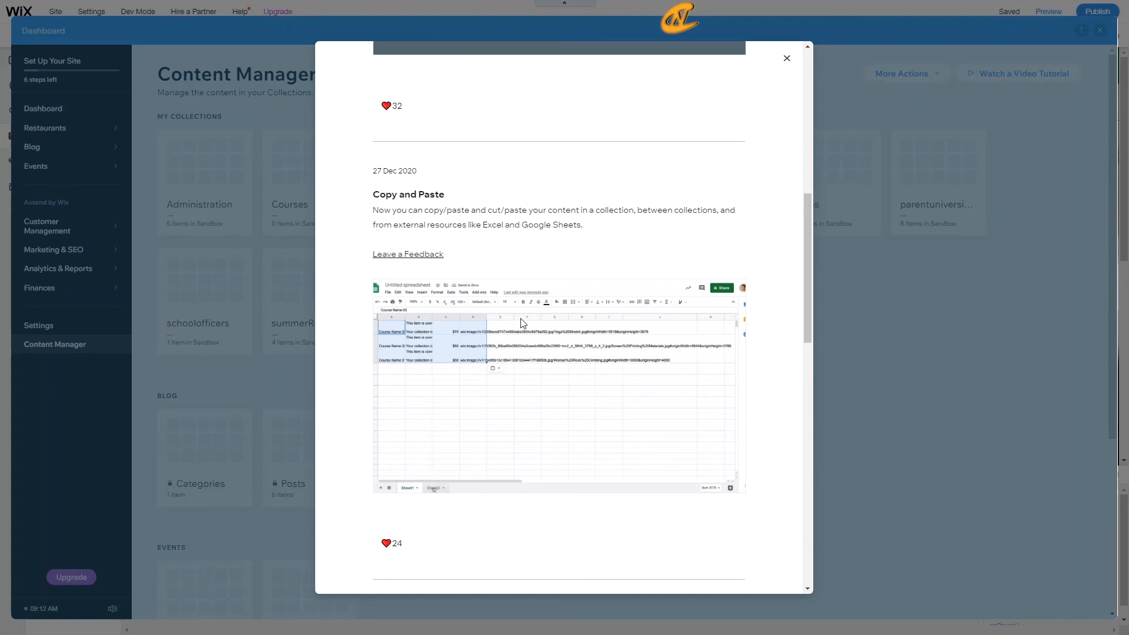
pyautogui.click(787, 59)
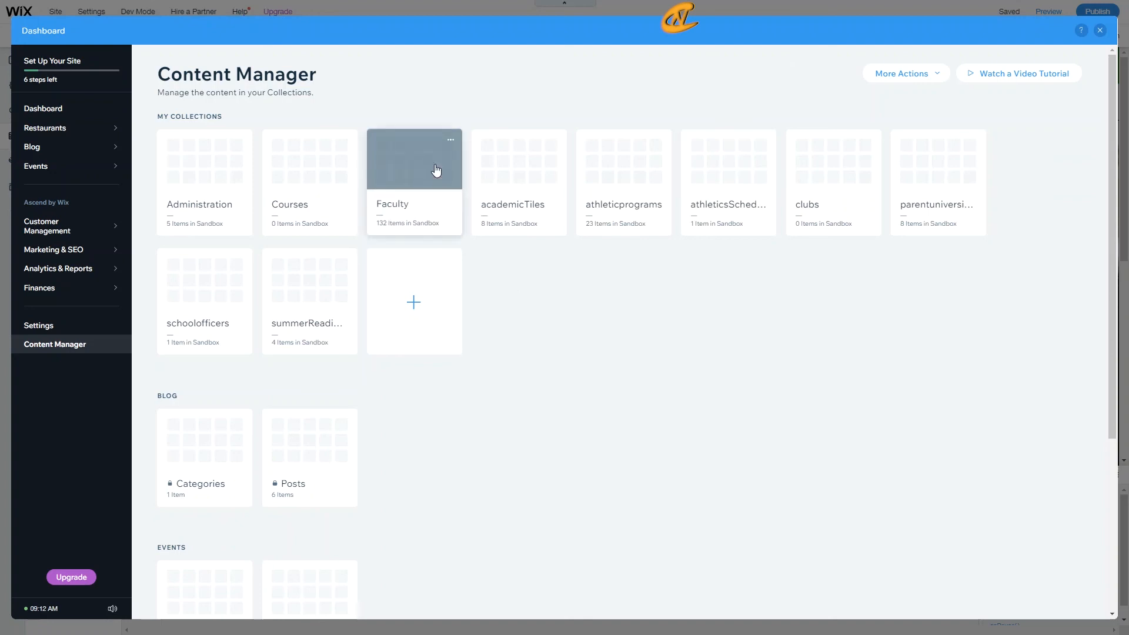
# Step: Add an item titled "Creatively Nino Network" to the Courses collection
pyautogui.click(327, 170)
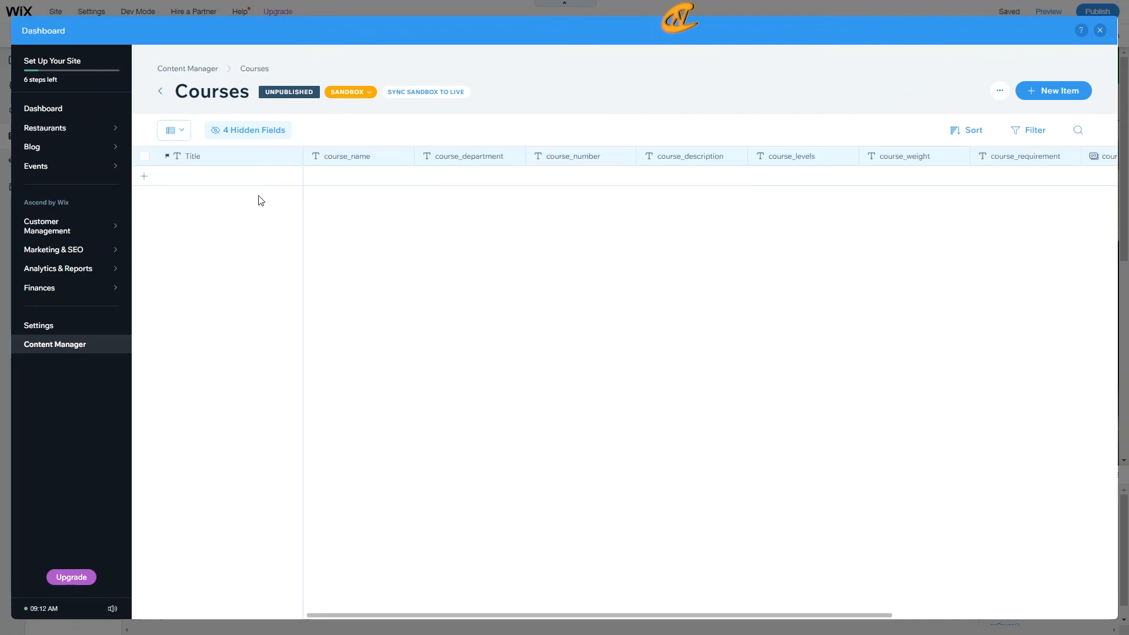
pyautogui.click(240, 179)
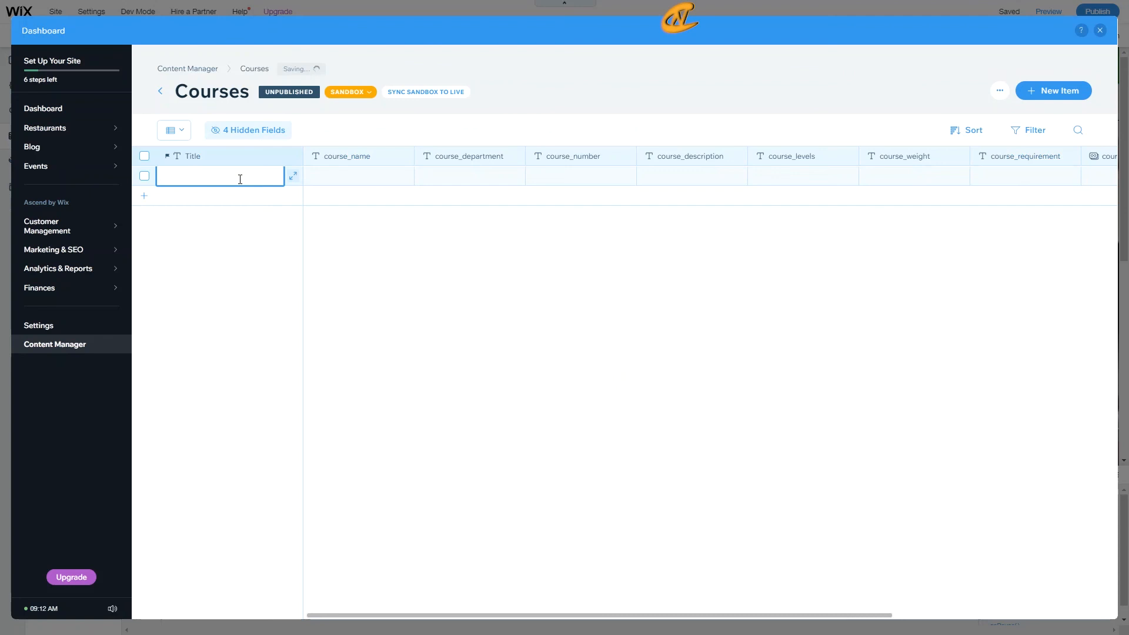
pyautogui.write('Creatively Nino Network')
pyautogui.press('Return')
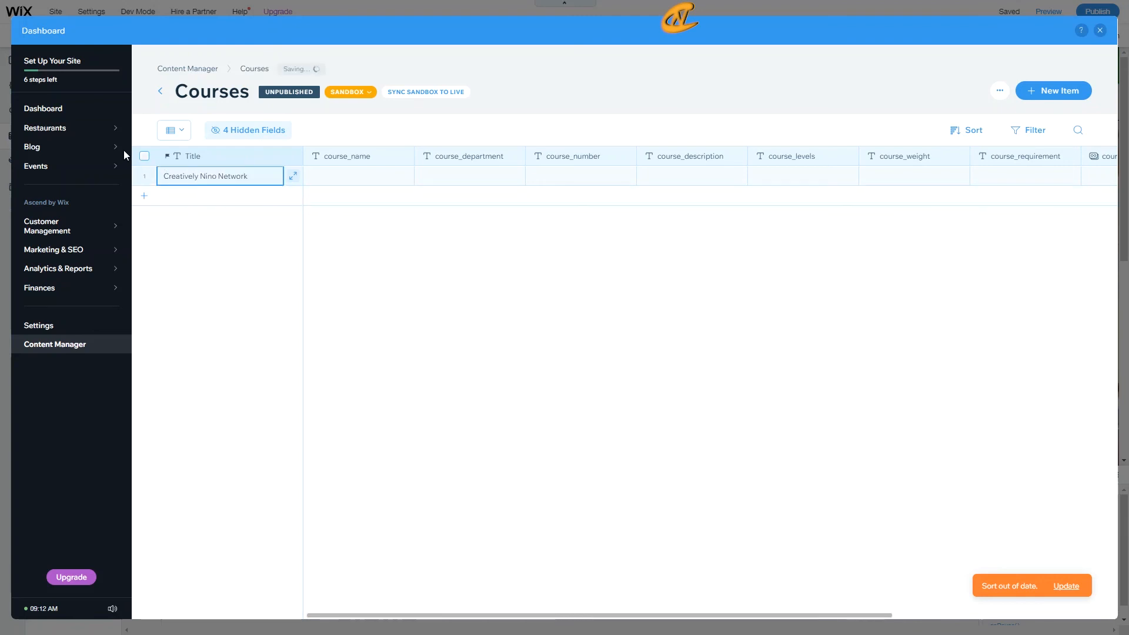
# Step: Review the selection actions and the item actions available for the "Creatively Nino Network" item, leaving it deselected
pyautogui.click(144, 176)
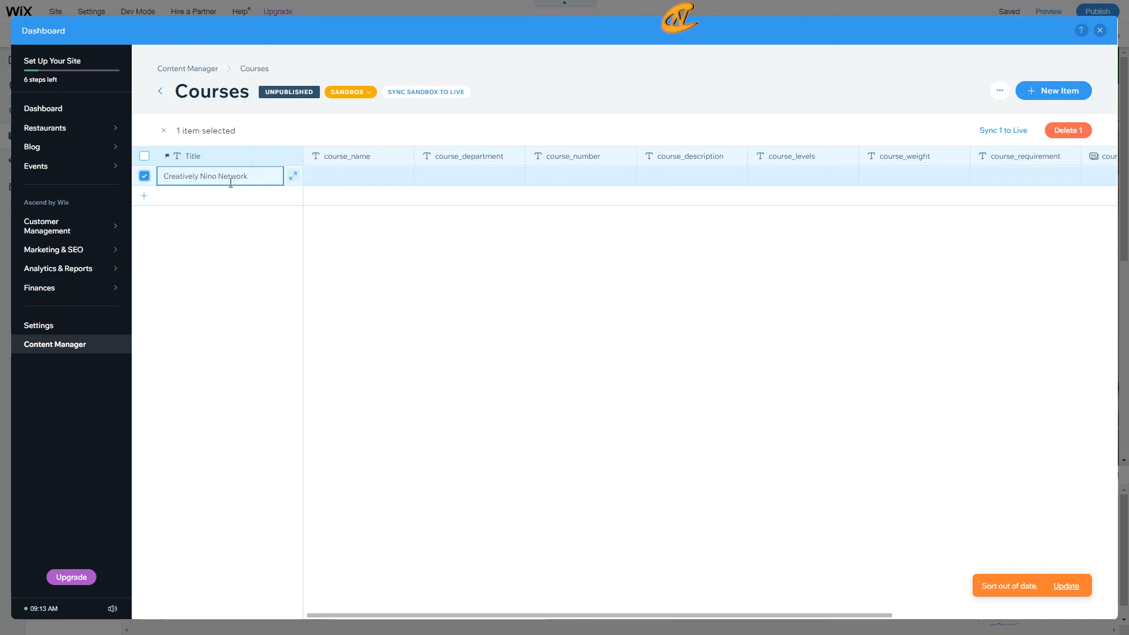
pyautogui.click(144, 176)
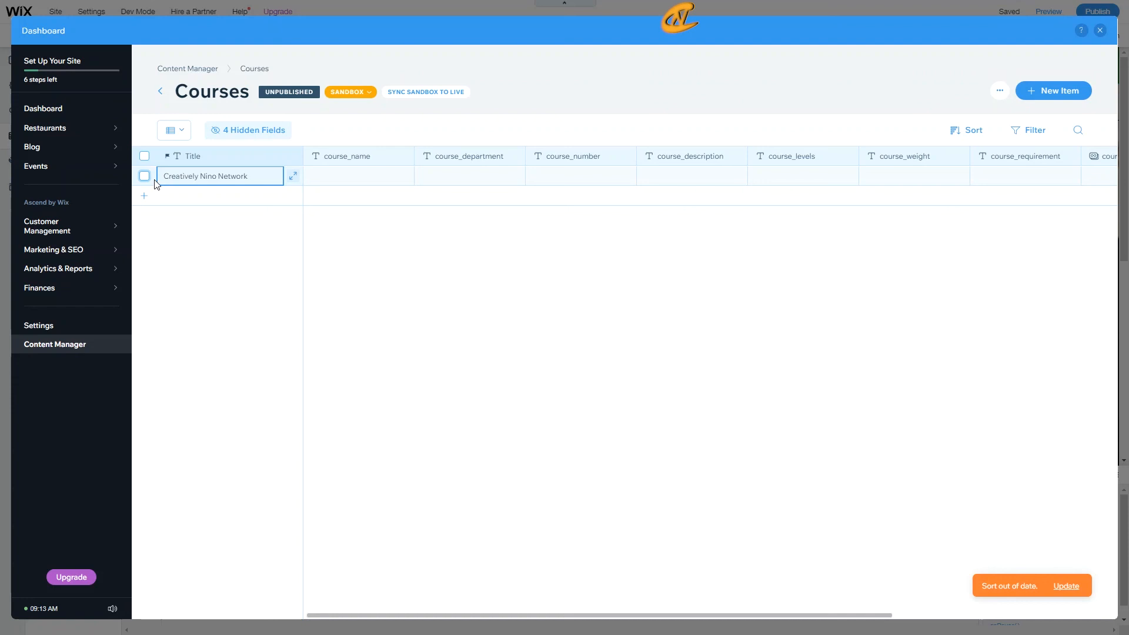
pyautogui.rightClick(157, 184)
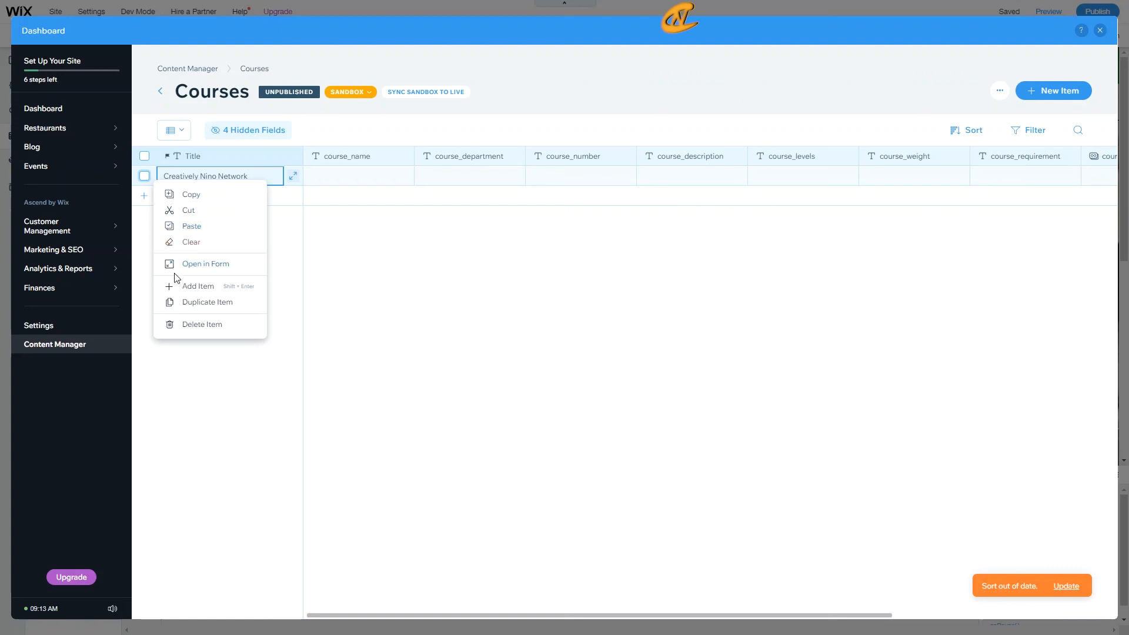
pyautogui.click(278, 186)
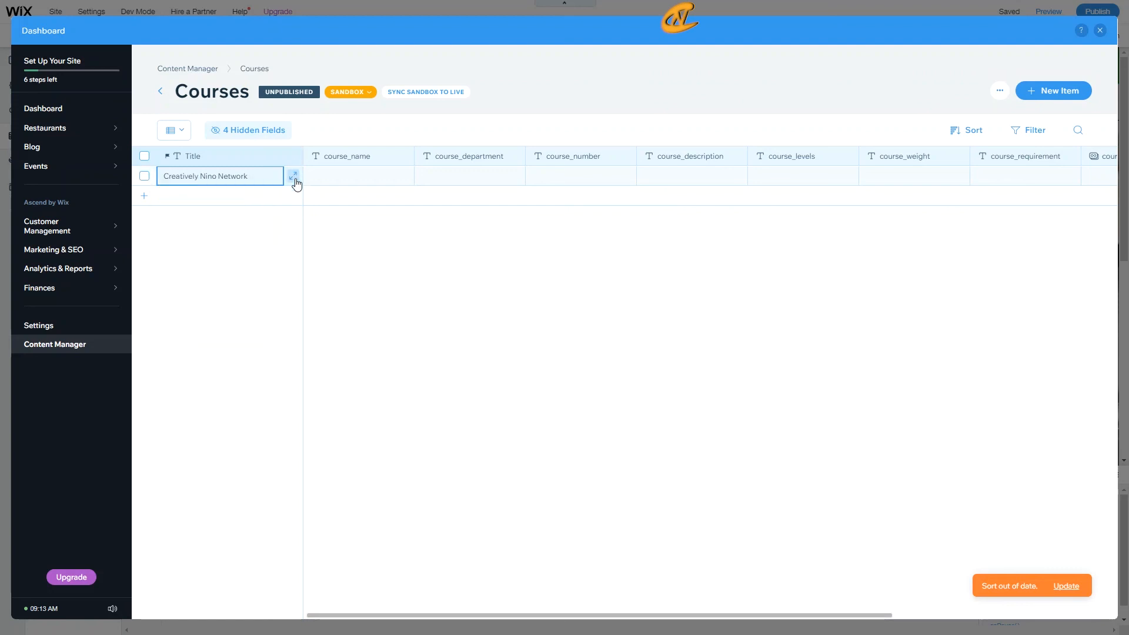
pyautogui.rightClick(156, 187)
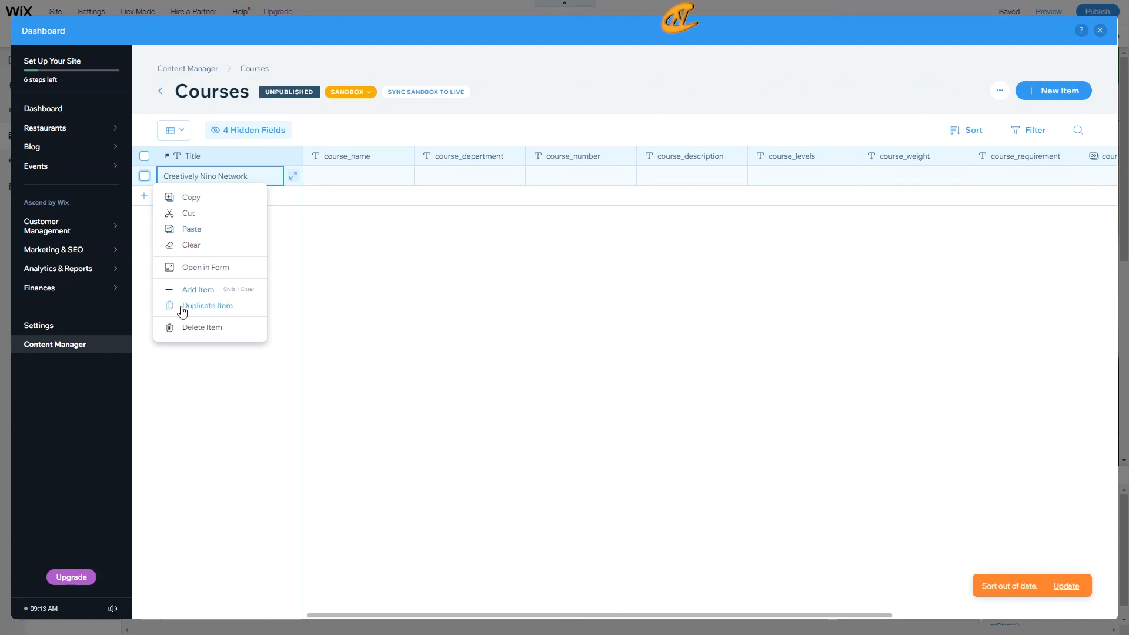
pyautogui.click(278, 318)
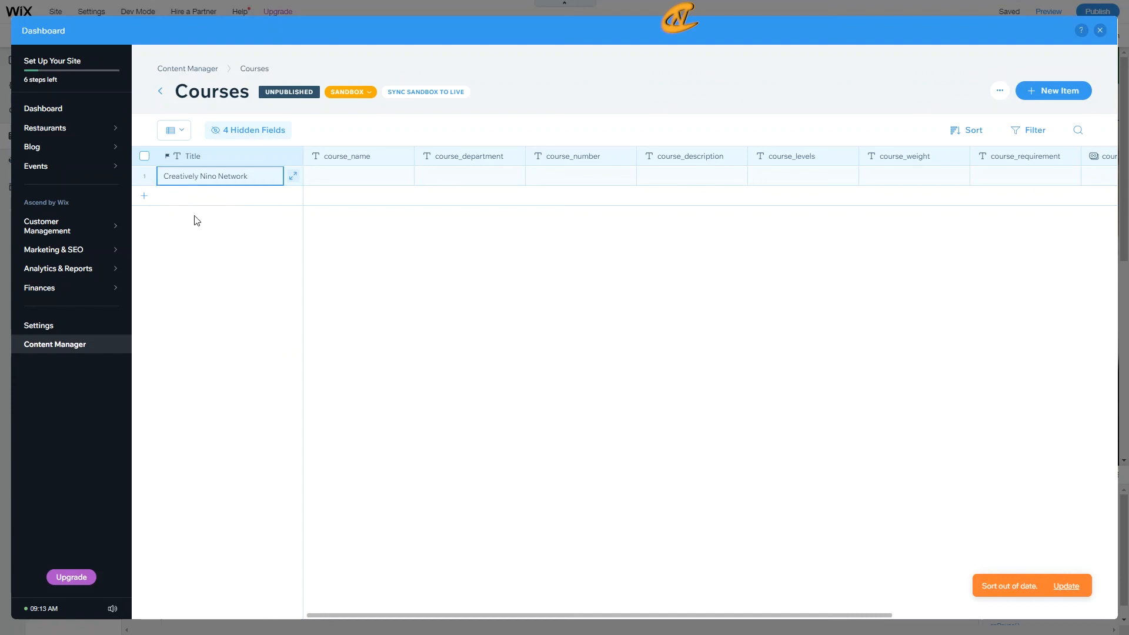
# Step: Duplicate the "Creatively Nino Network" item in the Courses collection and delete the copy
pyautogui.rightClick(156, 180)
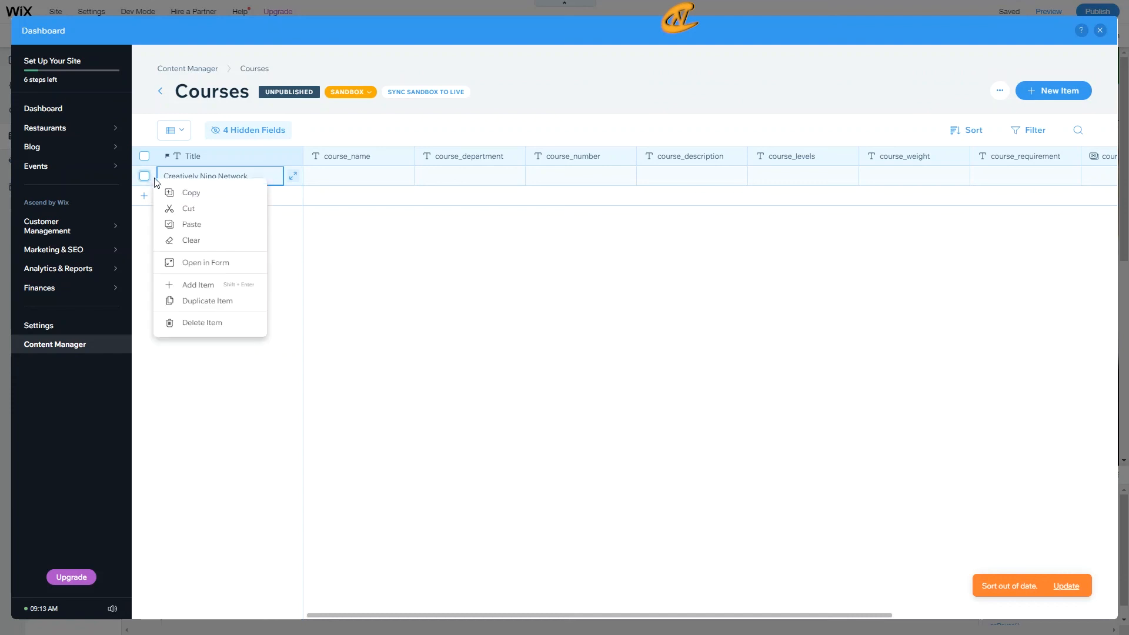
pyautogui.click(200, 303)
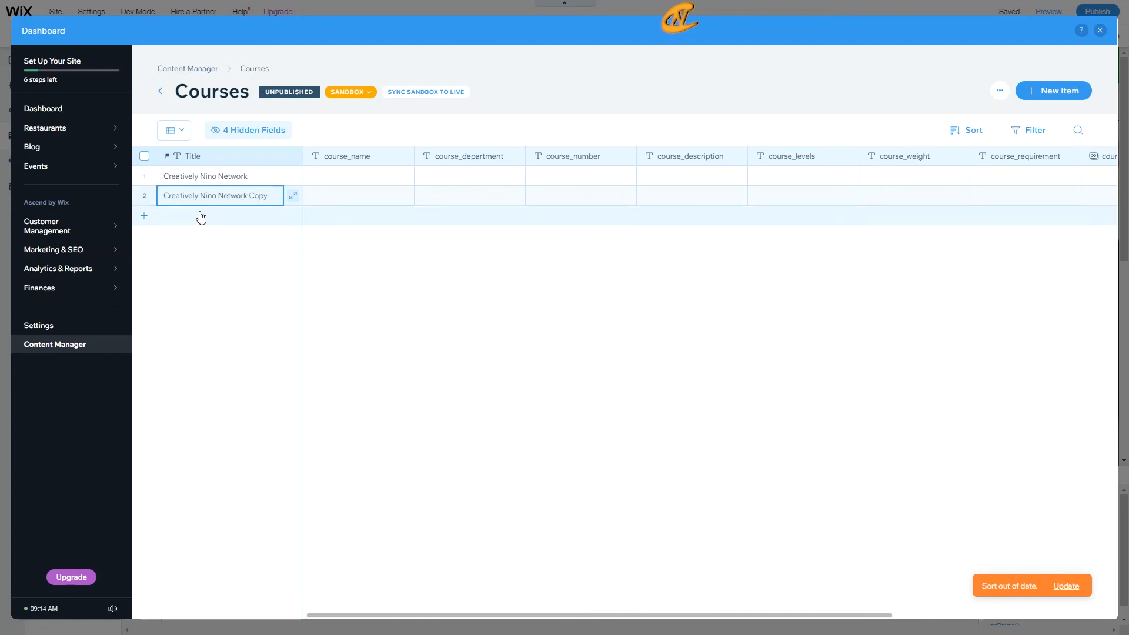
pyautogui.rightClick(153, 201)
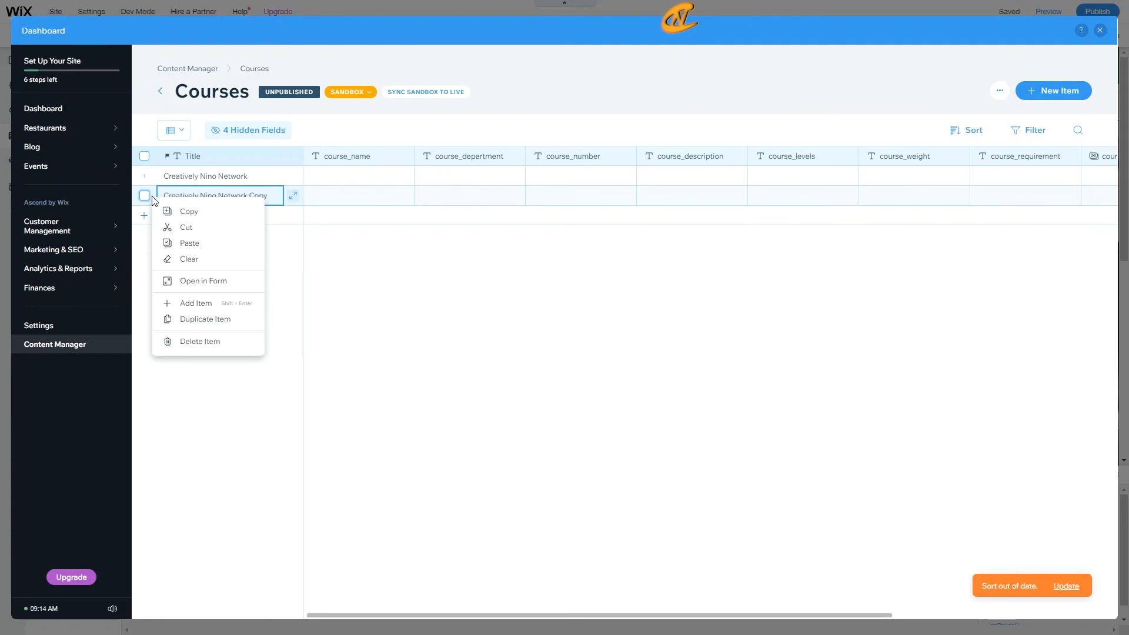
pyautogui.click(208, 347)
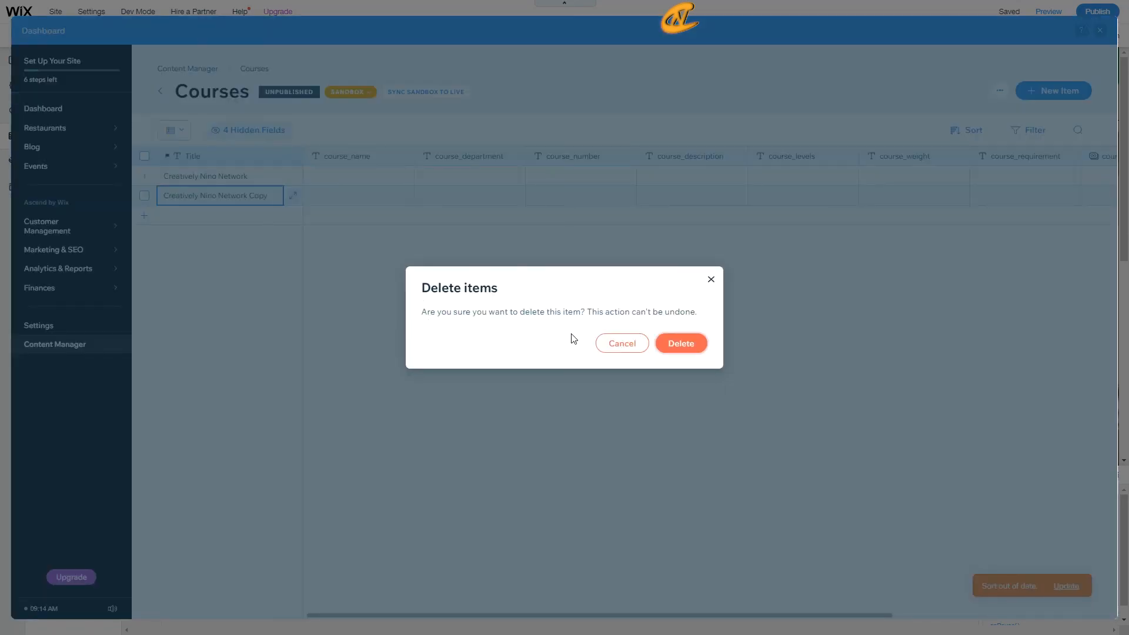
pyautogui.click(692, 349)
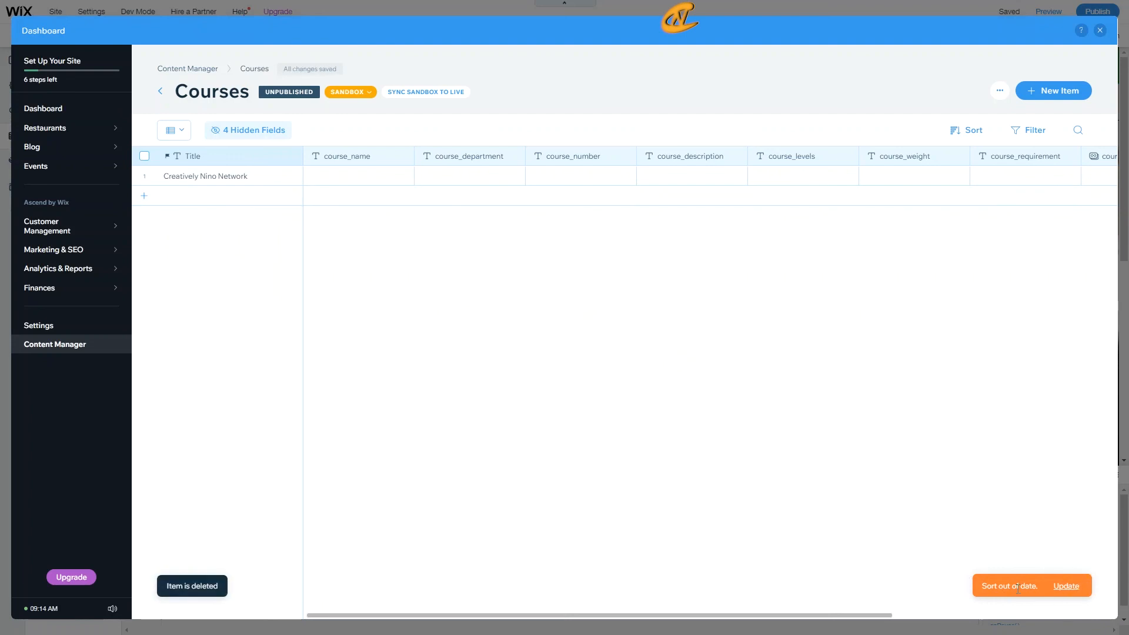
# Step: Update the outdated sort of the Courses collection and hide the dashboard's side menu
pyautogui.click(1070, 586)
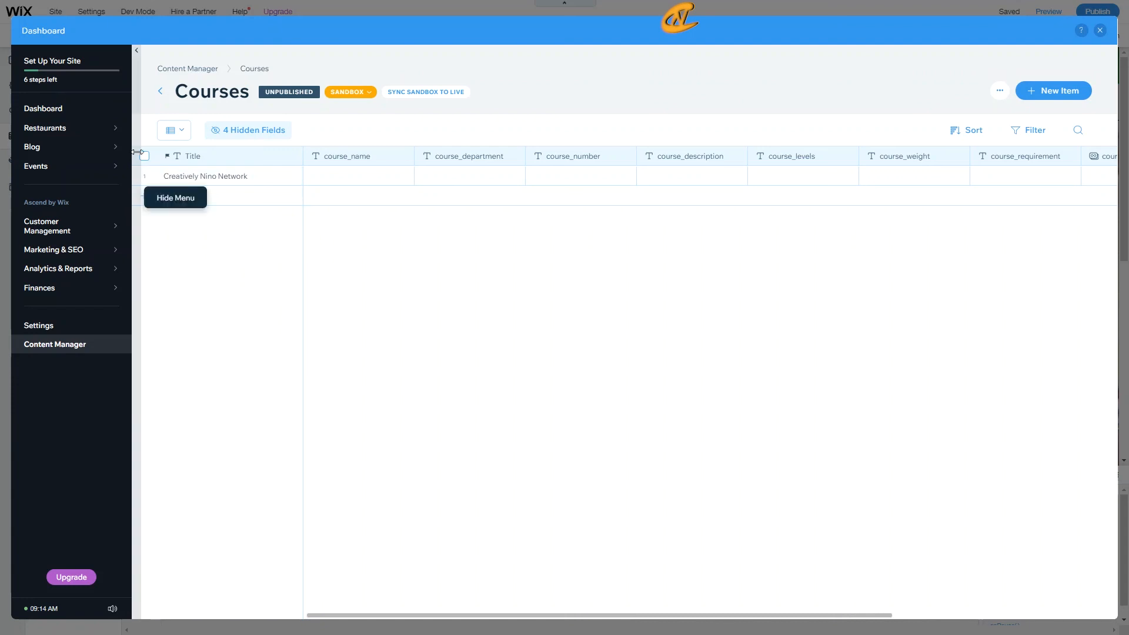
pyautogui.click(139, 75)
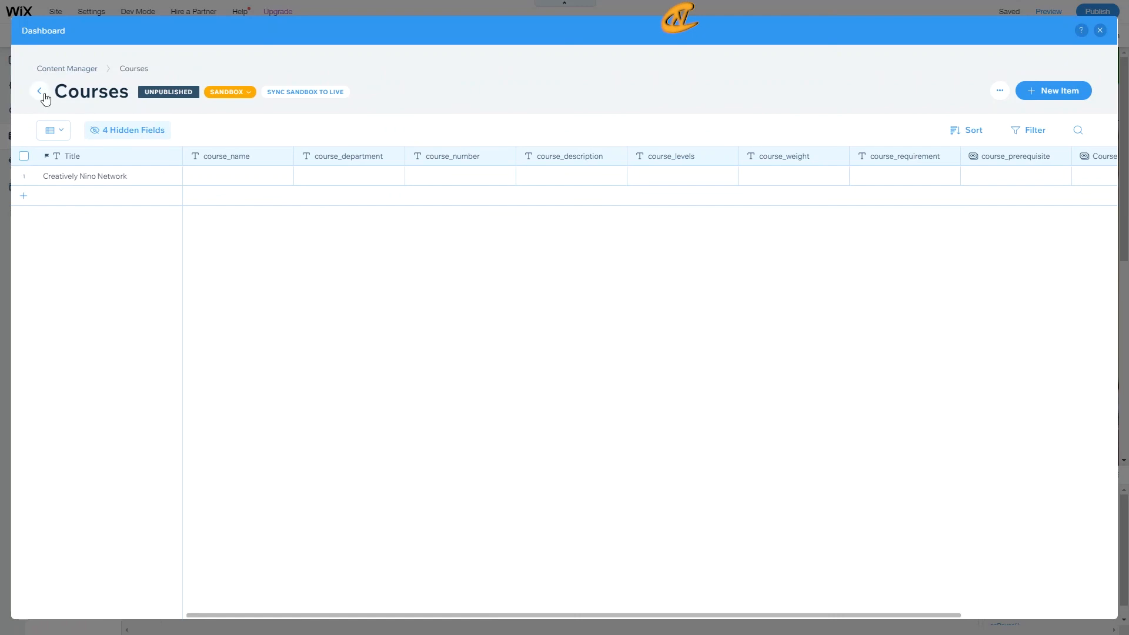
# Step: Open the "Creatively Nino Network" item in form view, review its form customization options and fields, and save it
pyautogui.click(173, 177)
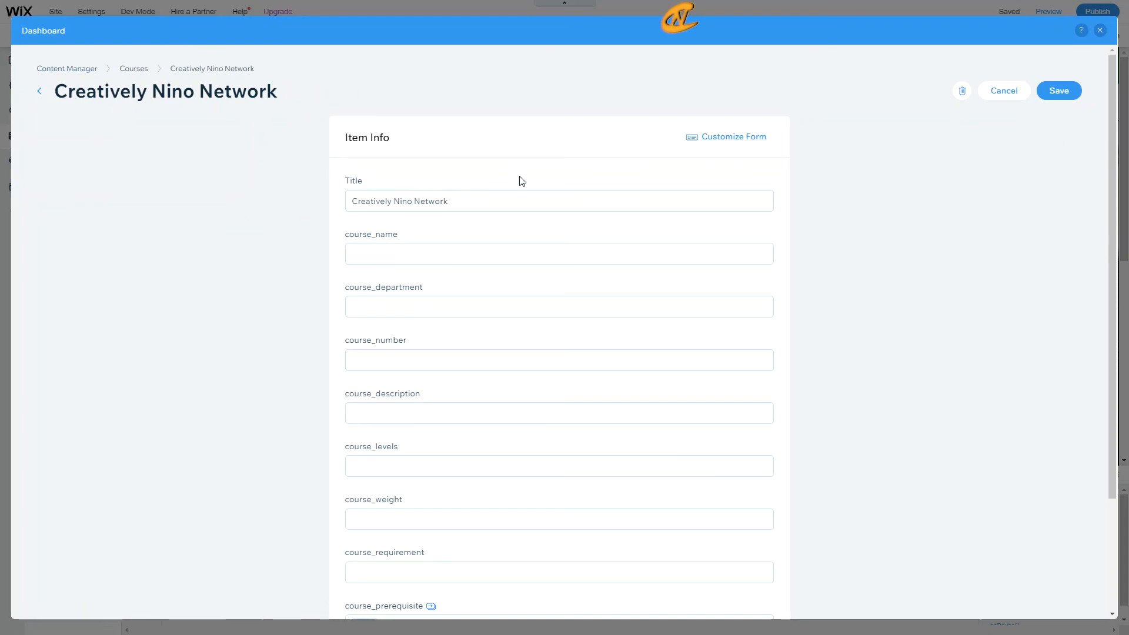
pyautogui.click(706, 136)
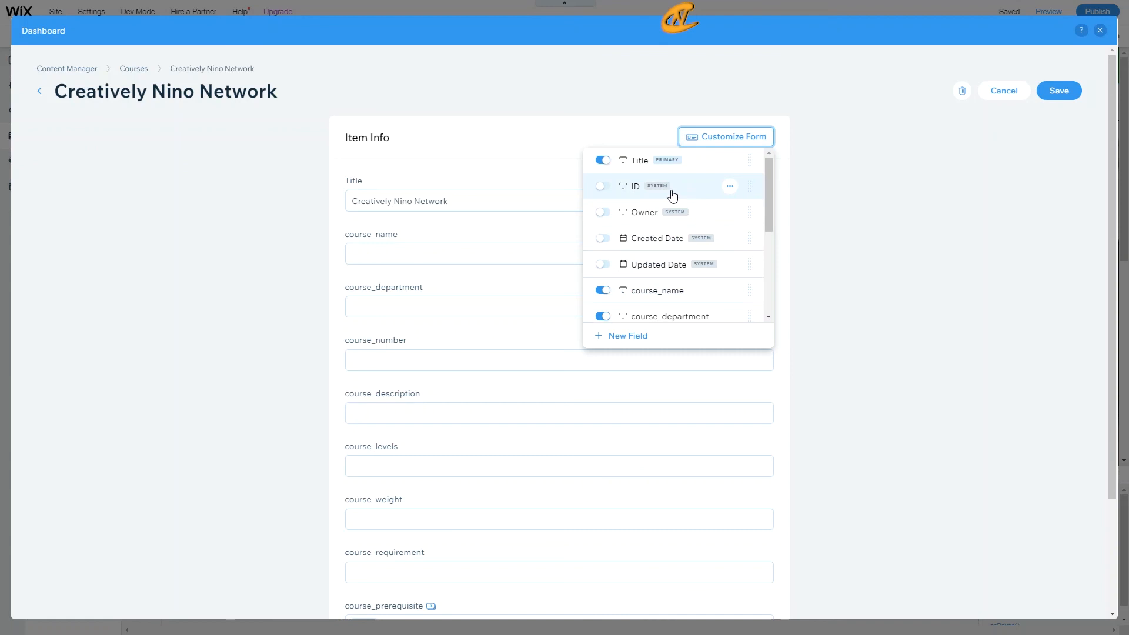
pyautogui.click(571, 140)
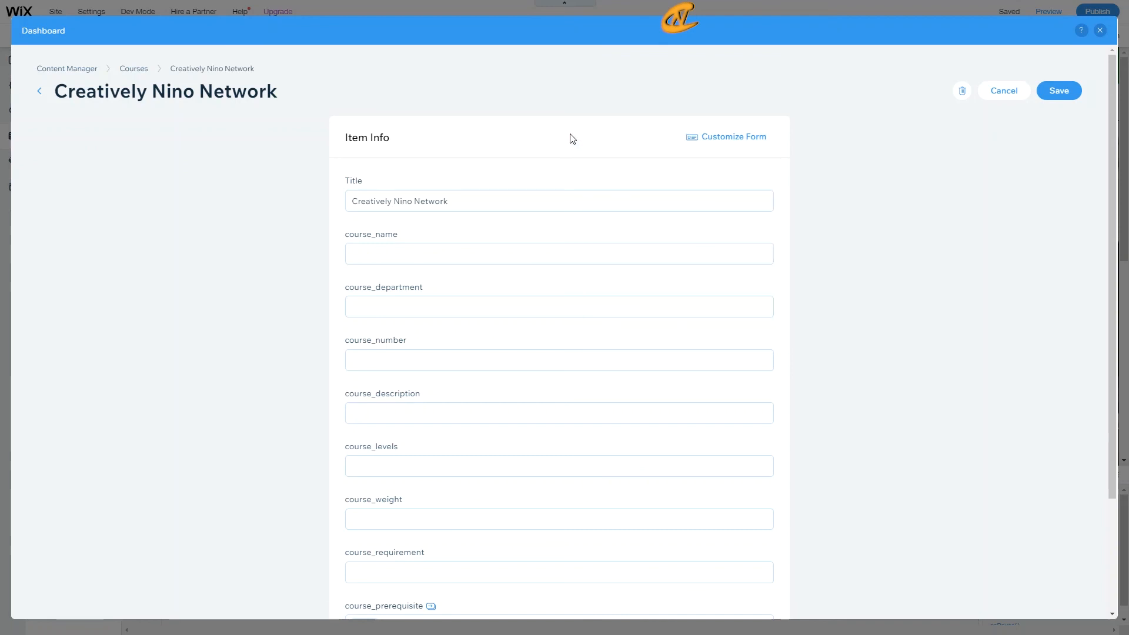
pyautogui.scroll(-3, 536, 263)
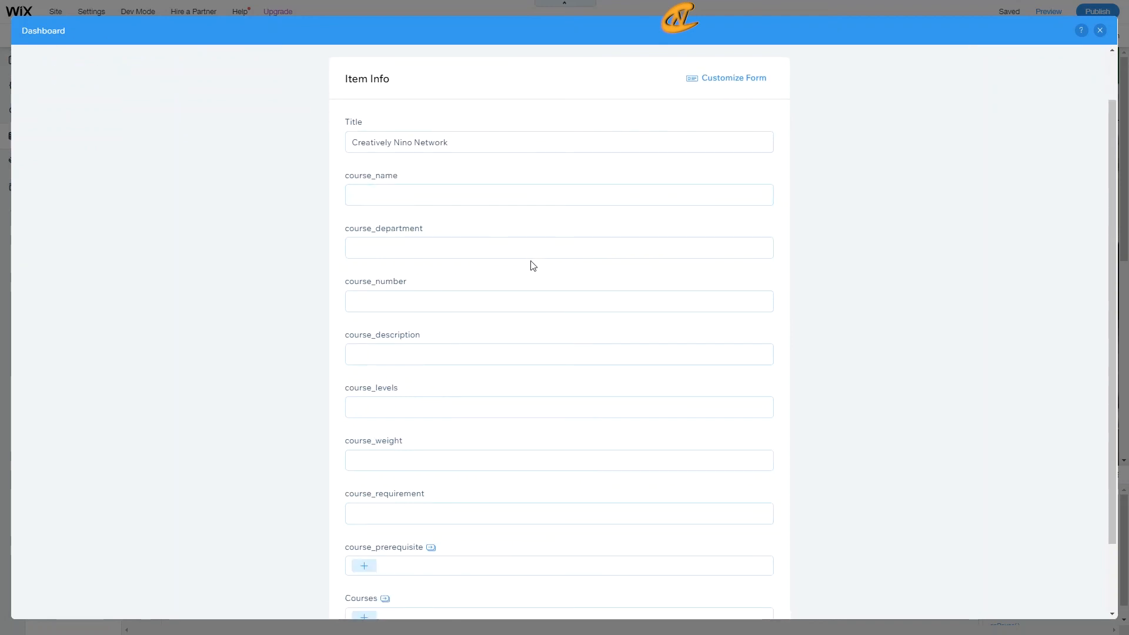
pyautogui.scroll(3, 529, 332)
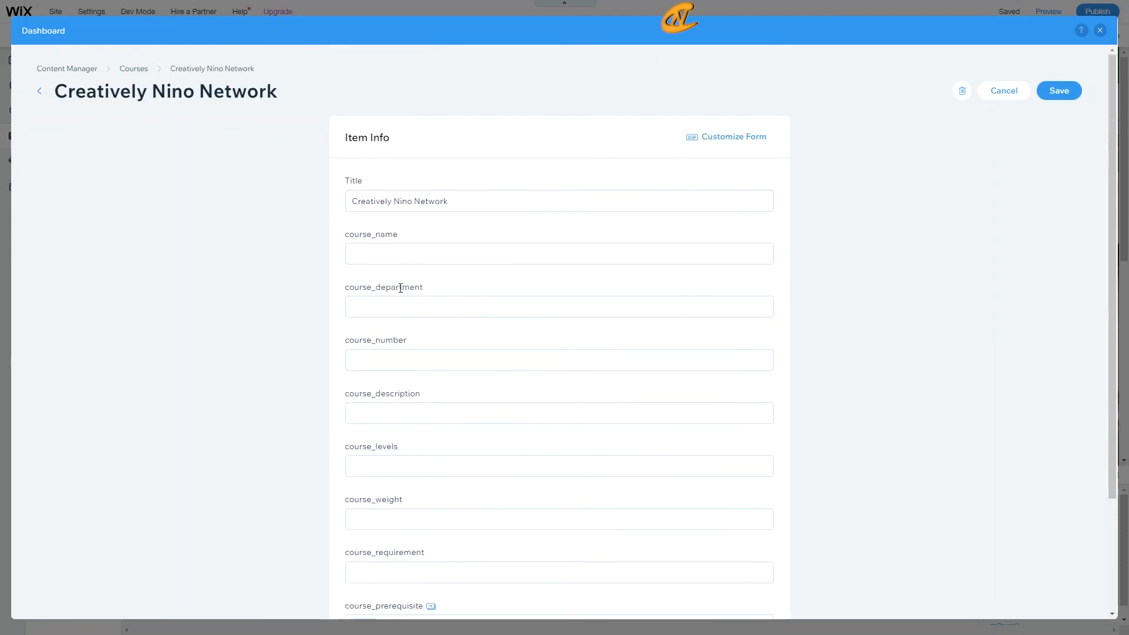
pyautogui.scroll(-4, 435, 369)
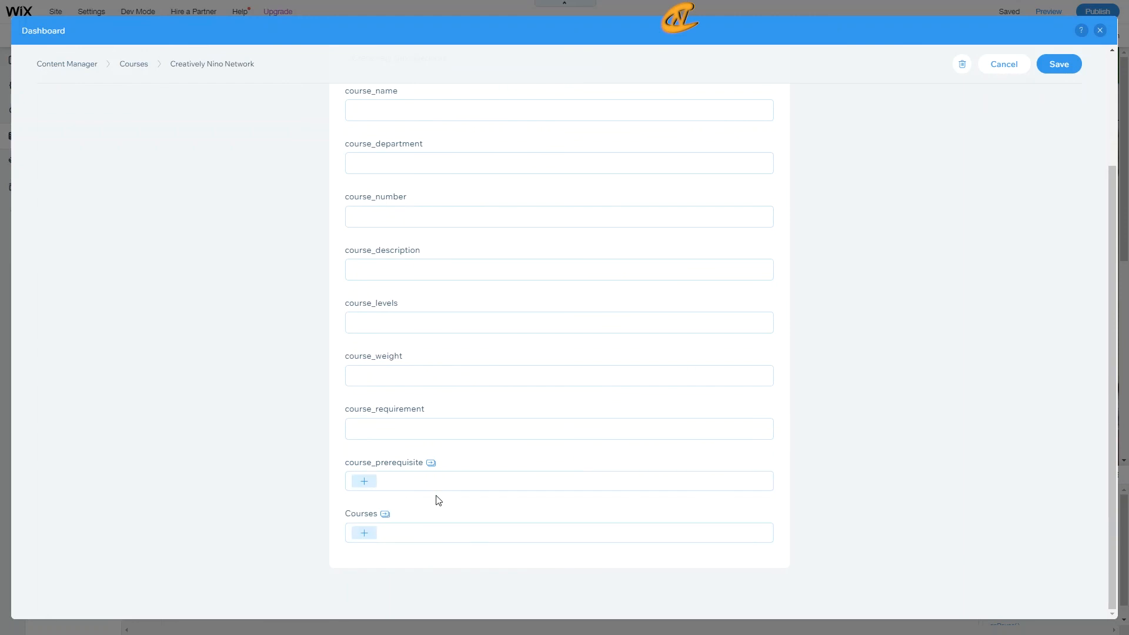
pyautogui.scroll(3, 492, 456)
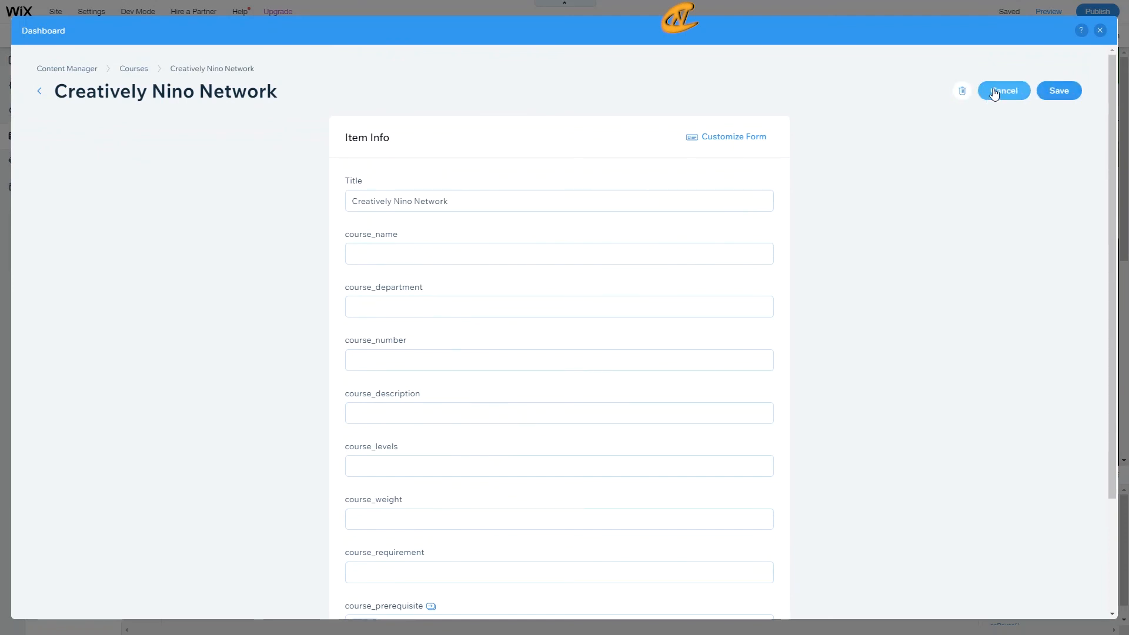
pyautogui.click(1061, 95)
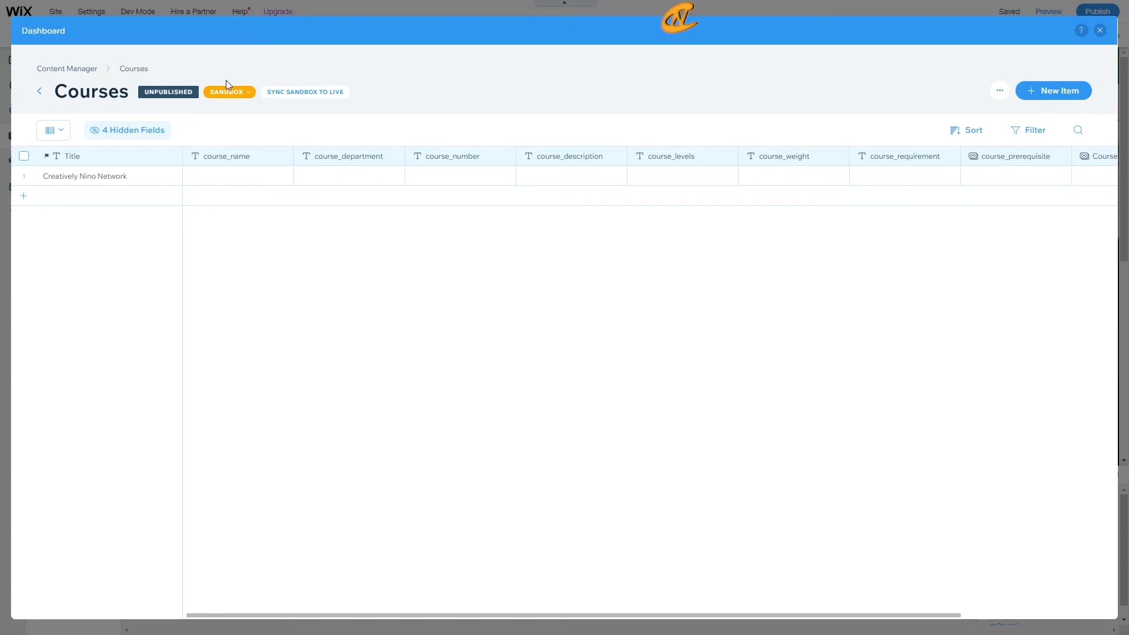
# Step: Review the Courses collection's Live and Sandbox modes and try to sync the Sandbox items to Live
pyautogui.click(236, 94)
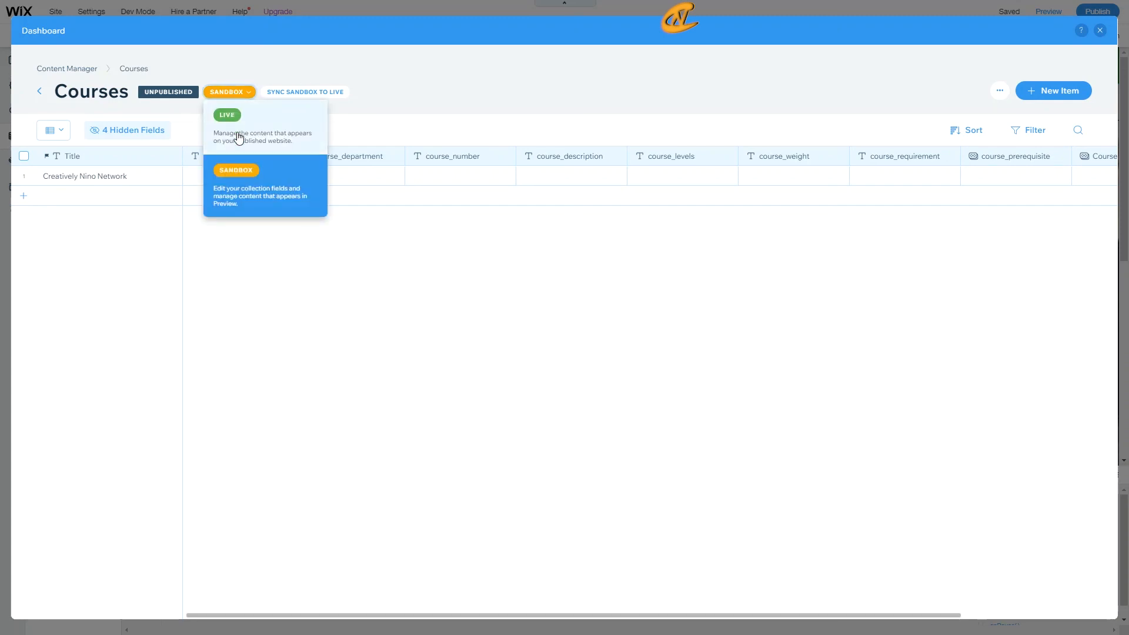
pyautogui.click(412, 54)
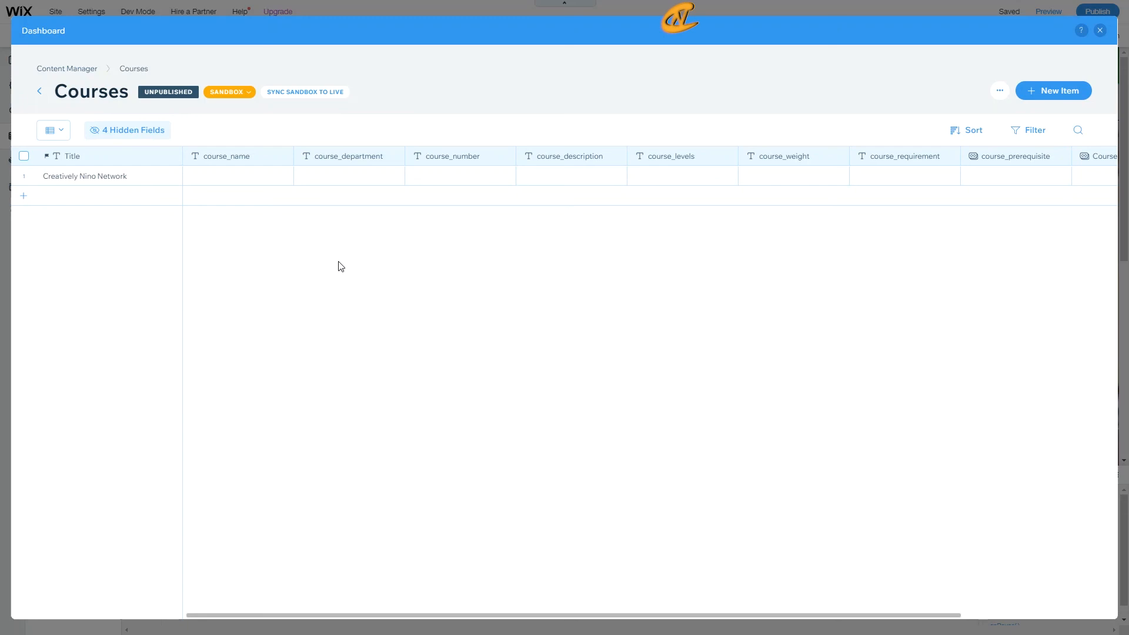
pyautogui.click(305, 96)
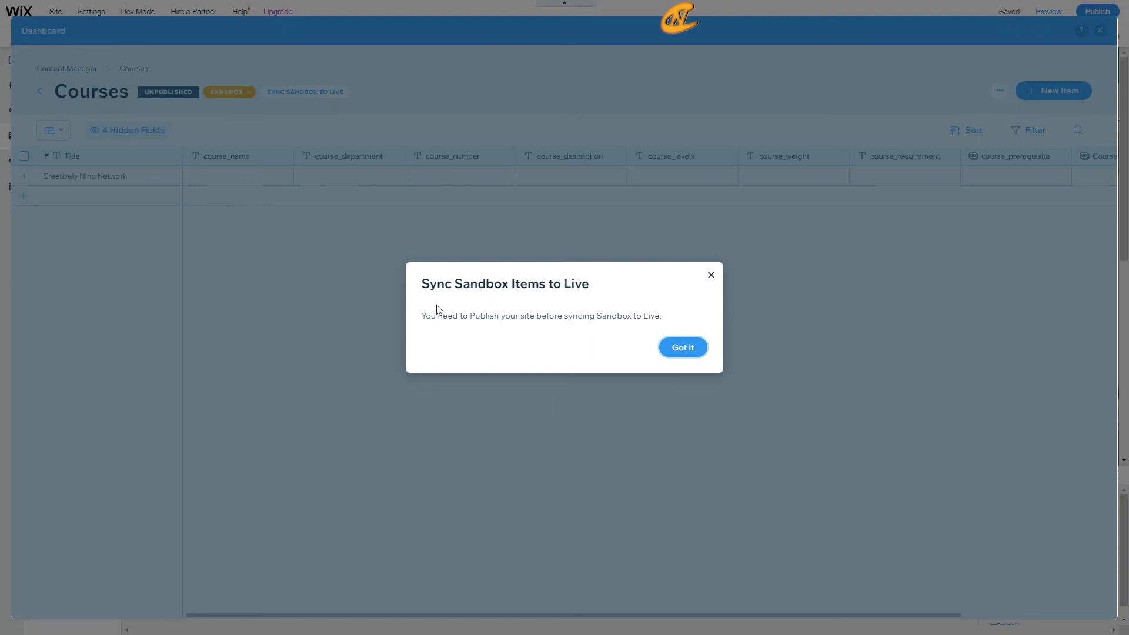
pyautogui.moveTo(425, 317); pyautogui.dragTo(597, 330)
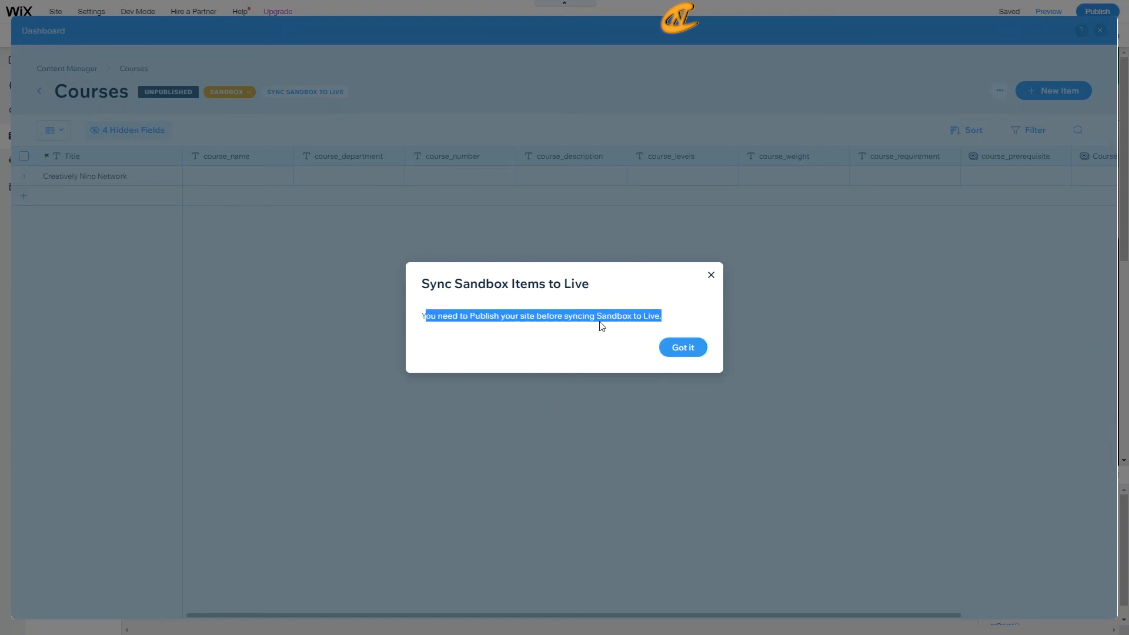
pyautogui.click(601, 306)
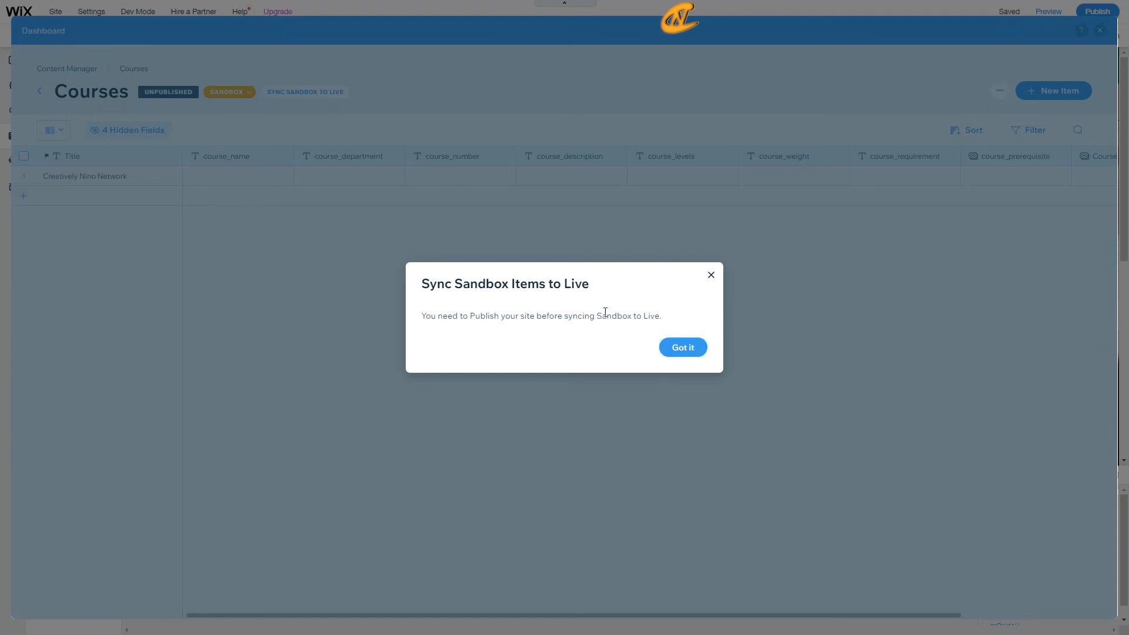
pyautogui.click(710, 278)
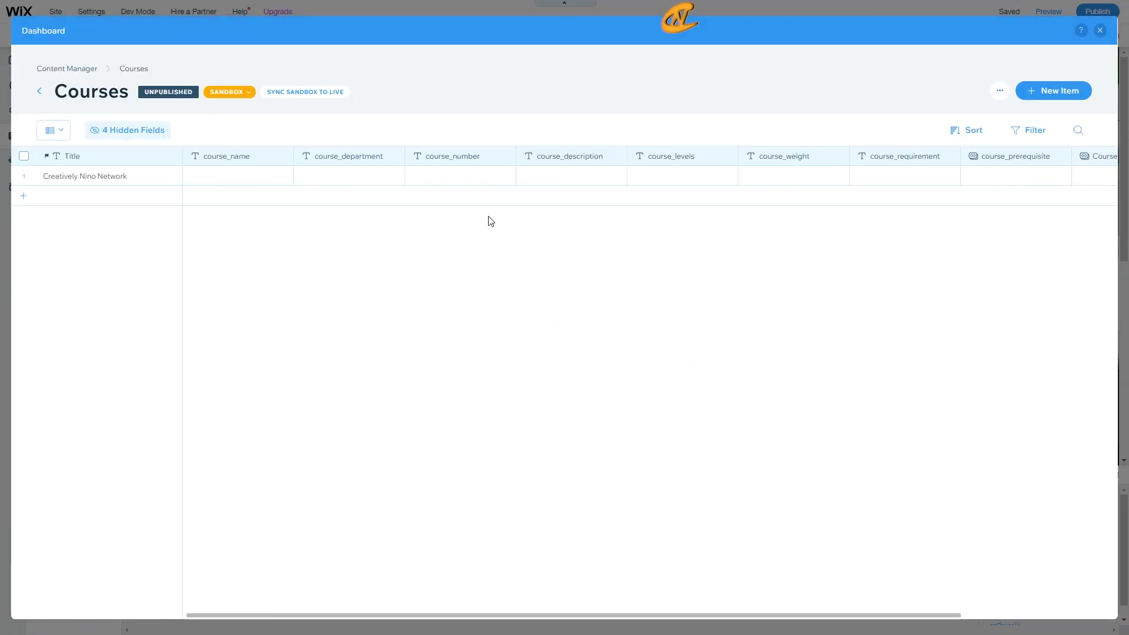